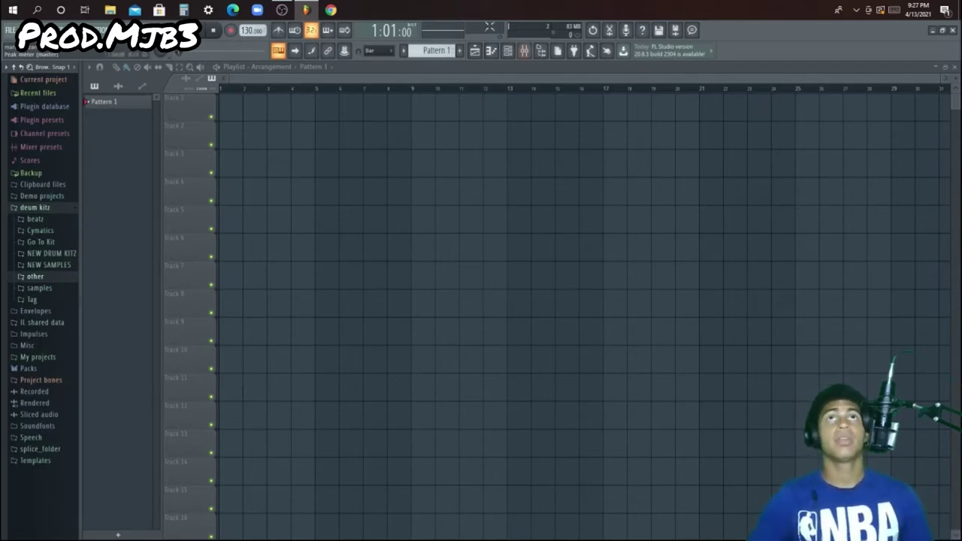
Place the 140bpm loop from the A Boogie kit at the start of Track 1 and set the project tempo to 140 BPM
left_click(508, 50)
left_click_drag(449, 300, 482, 197)
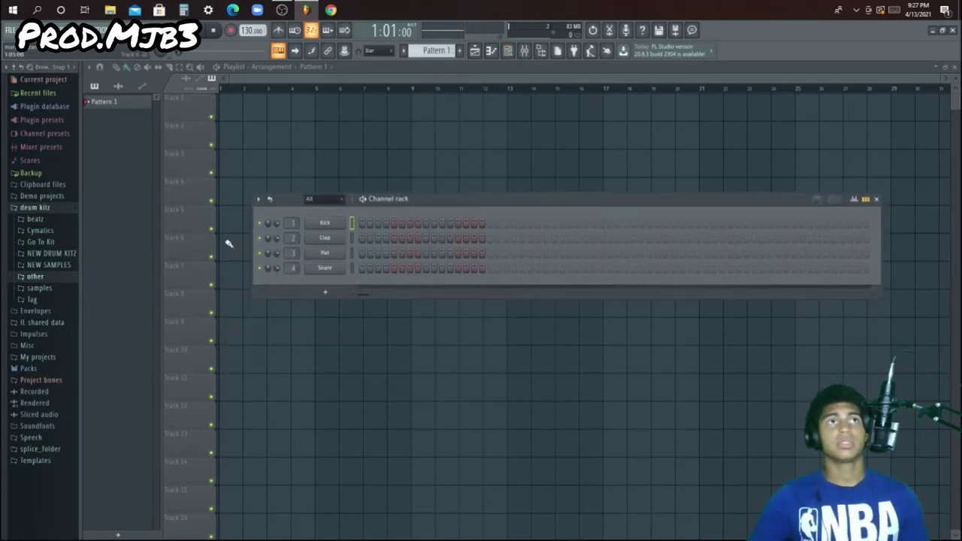
left_click(47, 255)
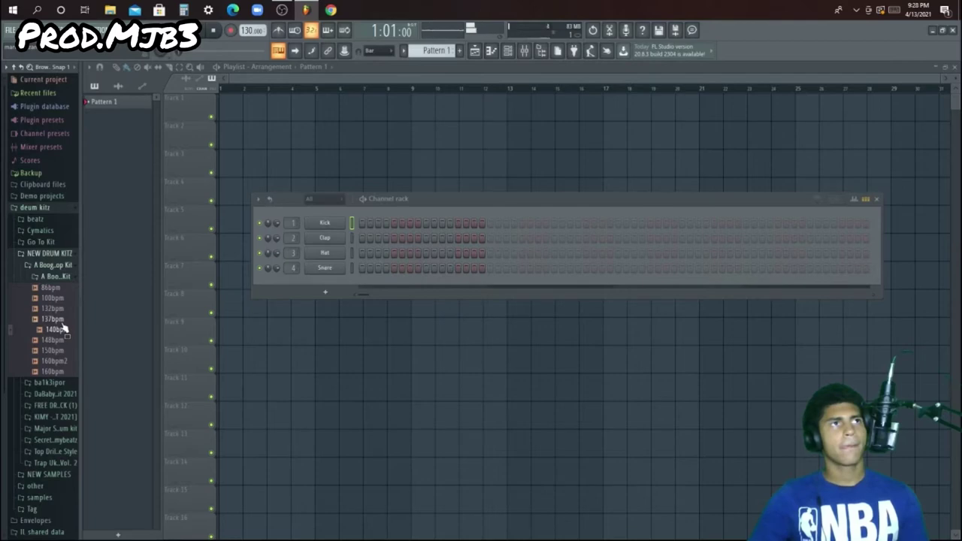
left_click_drag(233, 196, 280, 104)
right_click(253, 33)
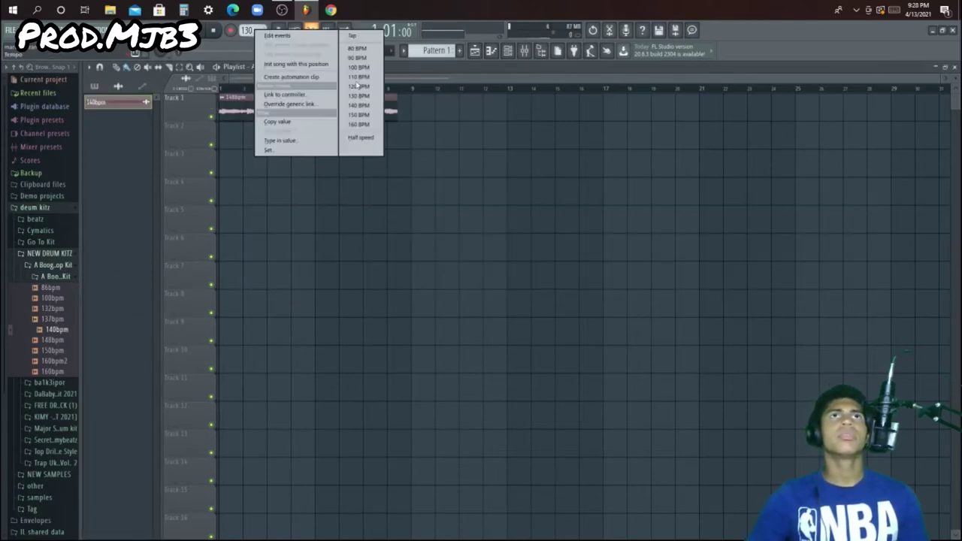
left_click(357, 106)
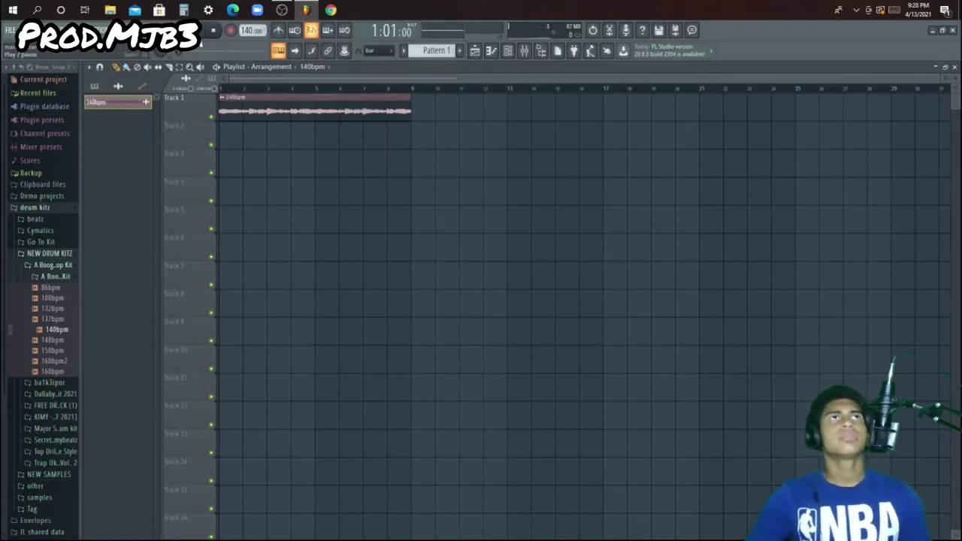
Route the 140bpm clip to mixer track 1 and collapse the drum kit folders in the browser
double_click(255, 105)
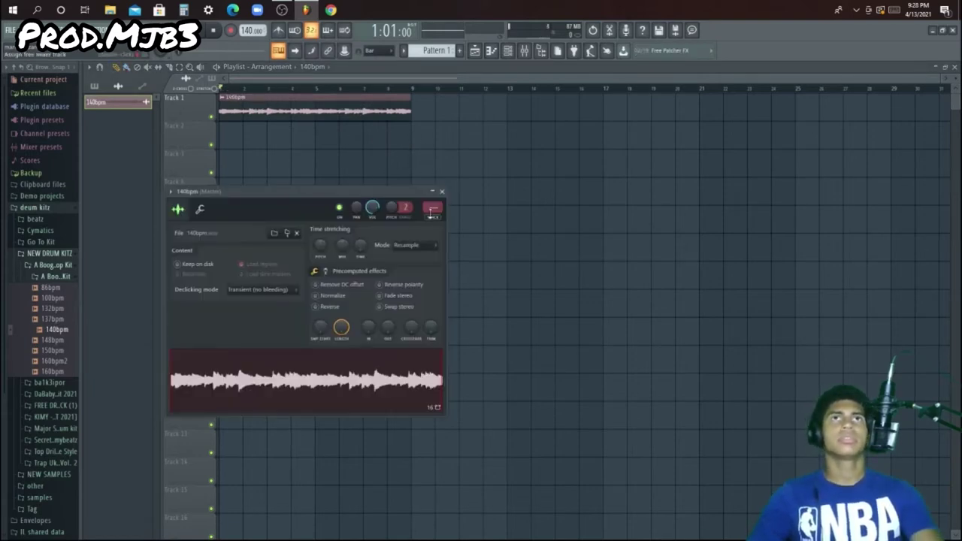
left_click(71, 264)
left_click(69, 253)
left_click(78, 210)
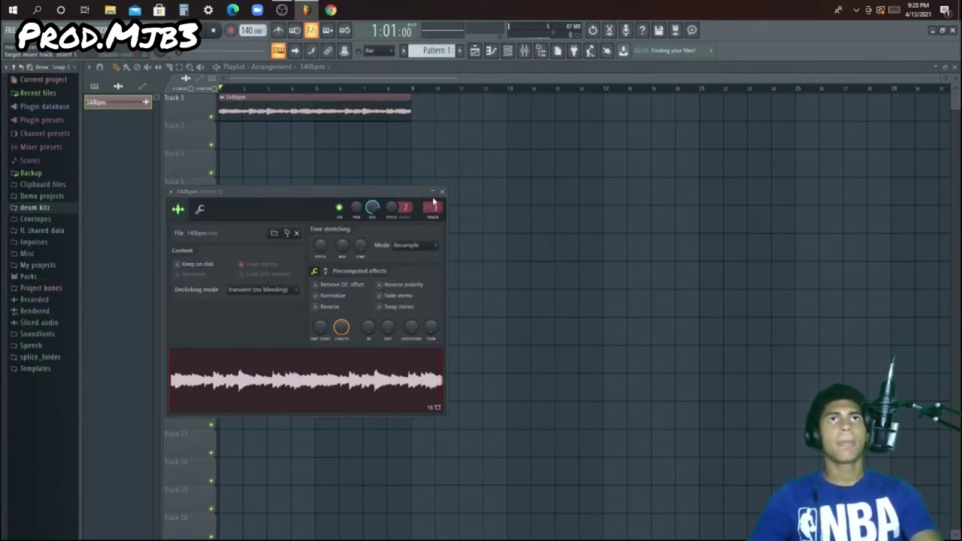
Add Fruity Soft Clipper to the first effect slot of the mixer's Master track, and close the plugin and clip windows
left_click(524, 51)
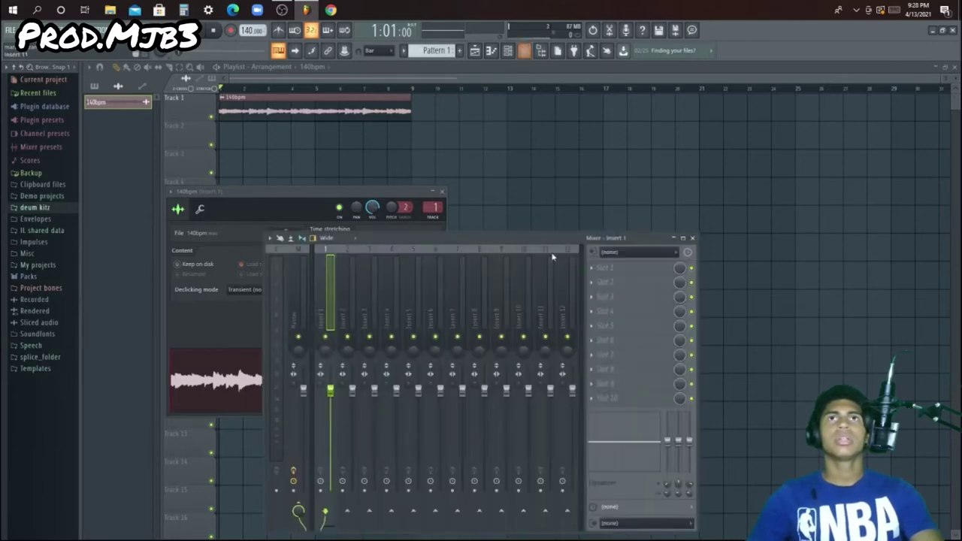
left_click(294, 297)
left_click(616, 269)
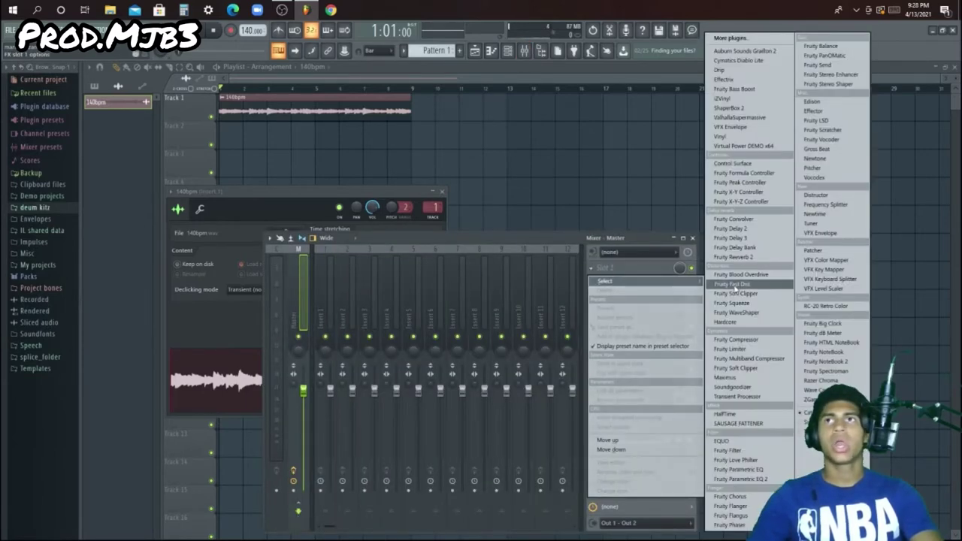
left_click(736, 294)
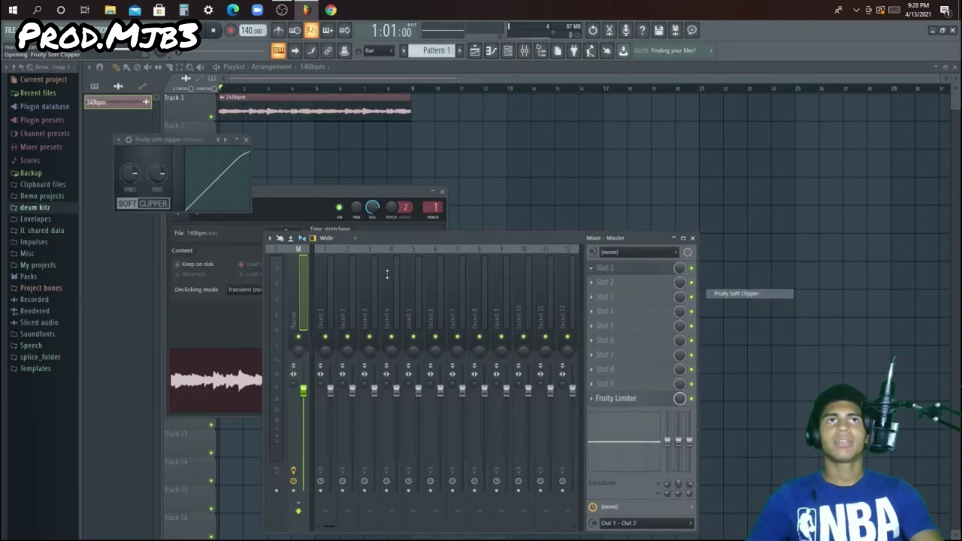
left_click(246, 139)
left_click(446, 197)
left_click(441, 192)
Add Fruity Parametric EQ 2 to the first slot of Insert 1 and pull its lowest band down to cut the lows
left_click_drag(524, 242, 449, 178)
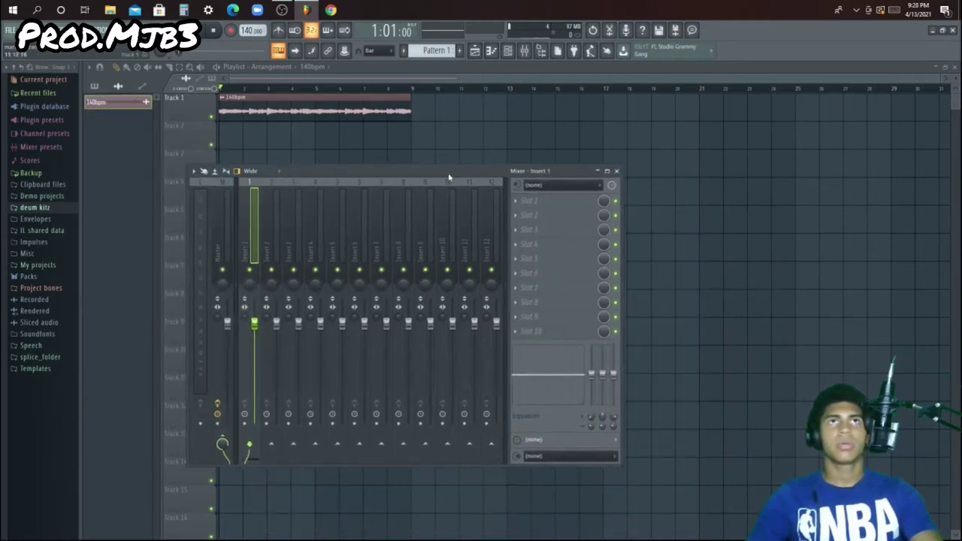
left_click(544, 201)
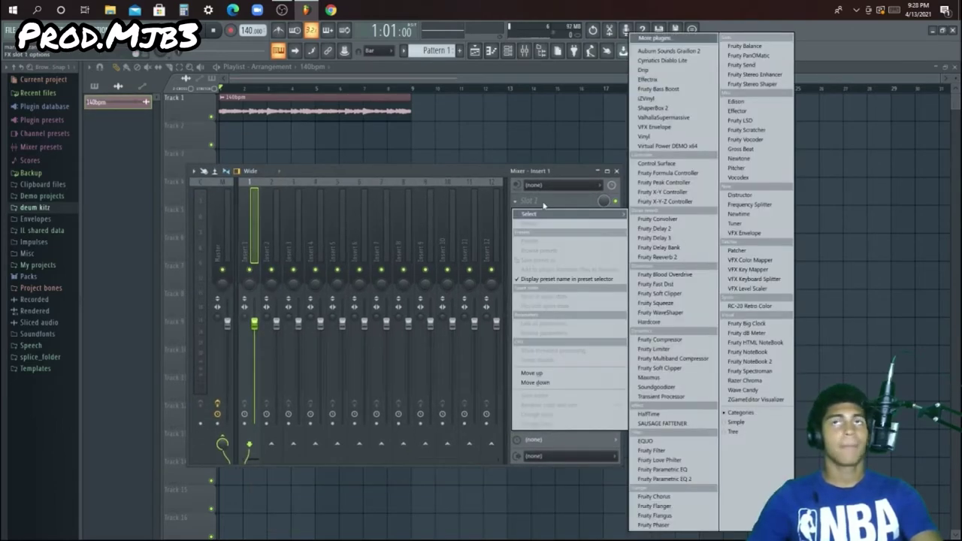
left_click(665, 479)
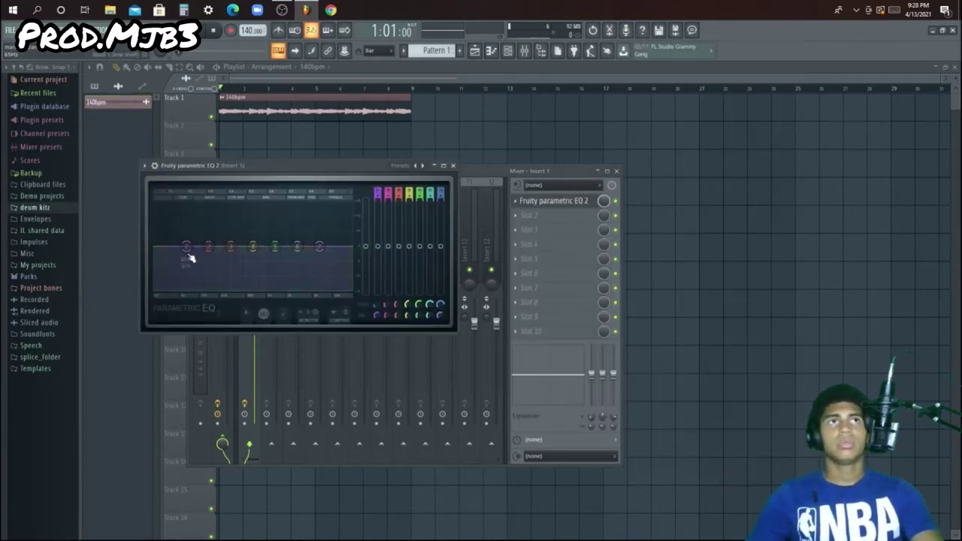
left_click_drag(189, 255, 207, 284)
left_click(451, 166)
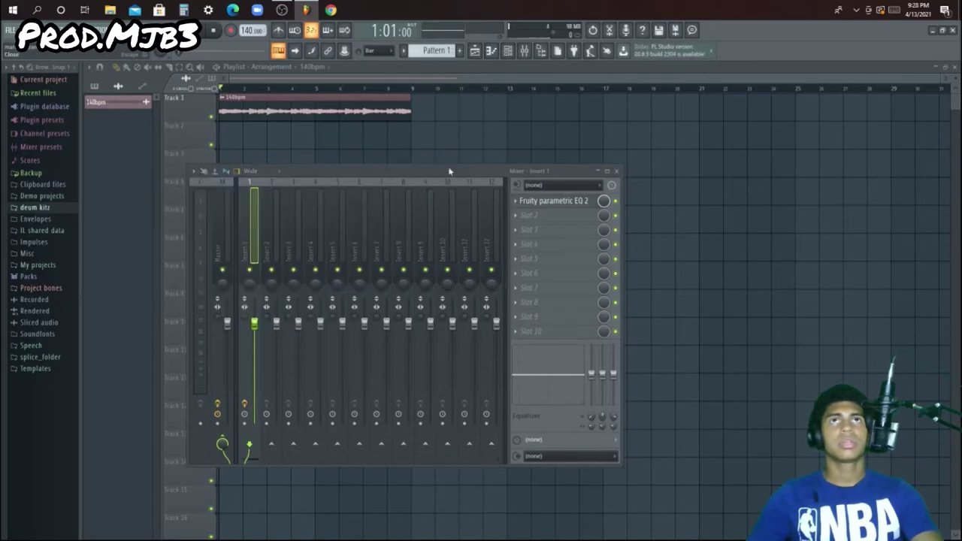
Add the Drip effect to the second slot of Insert 1 and load its Oppose preset
left_click(548, 220)
left_click(645, 70)
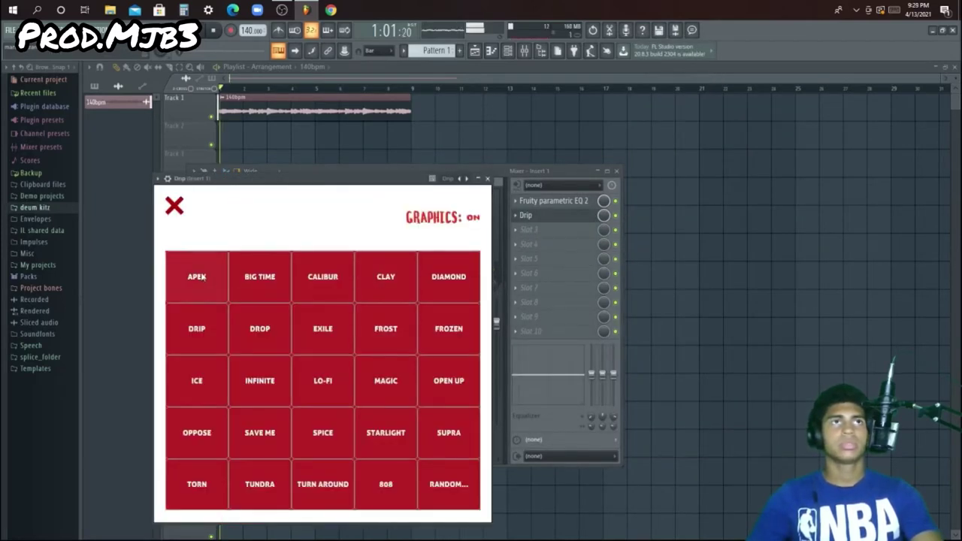
left_click(307, 275)
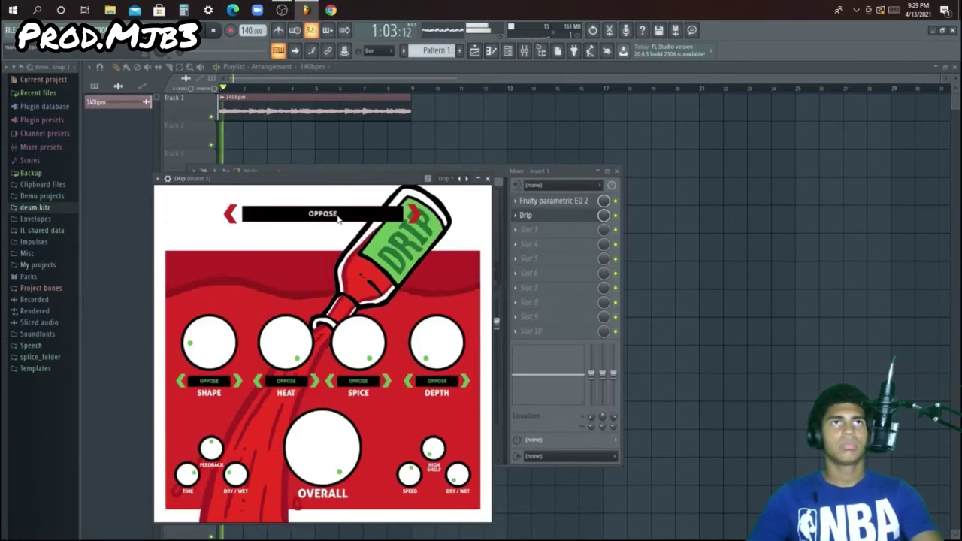
Audition the Drip presets Diamond, Drip, Drop, Frozen, Lo-Fi and Magic on the loop
left_click(338, 218)
left_click(449, 277)
left_click(352, 217)
left_click(198, 325)
left_click(413, 214)
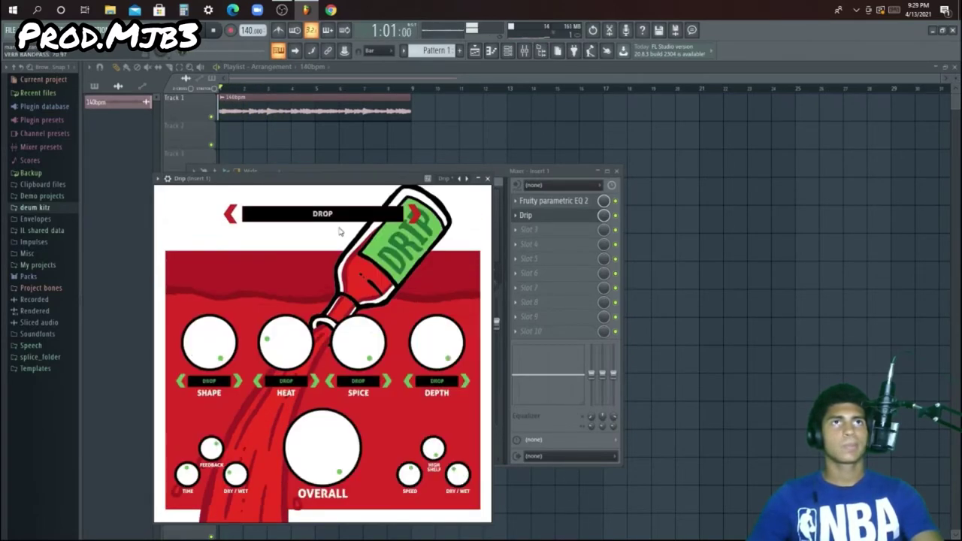
left_click(339, 218)
left_click(449, 326)
left_click(338, 218)
left_click(322, 379)
left_click(320, 218)
left_click(386, 380)
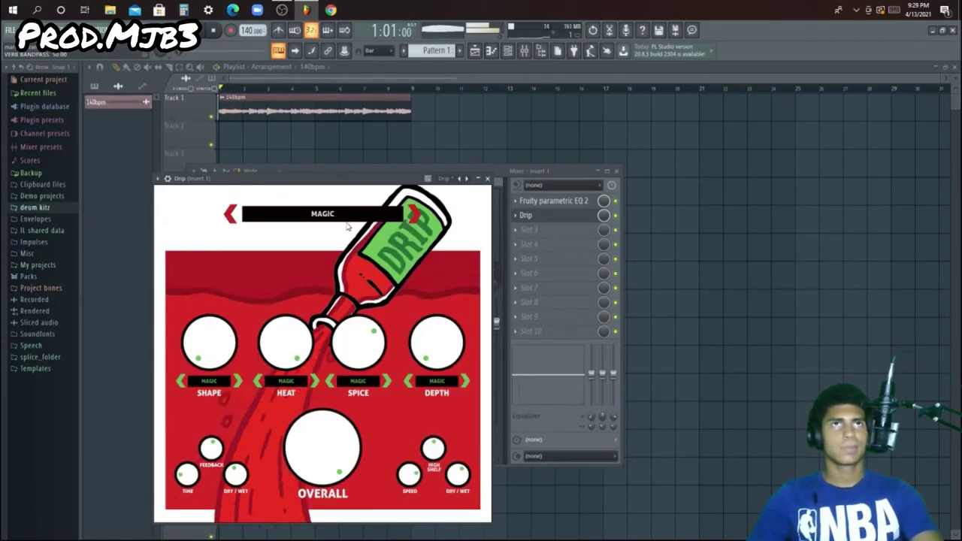
Load the Torn preset in Drip and close the plugin window
left_click(342, 215)
left_click(224, 493)
left_click(334, 216)
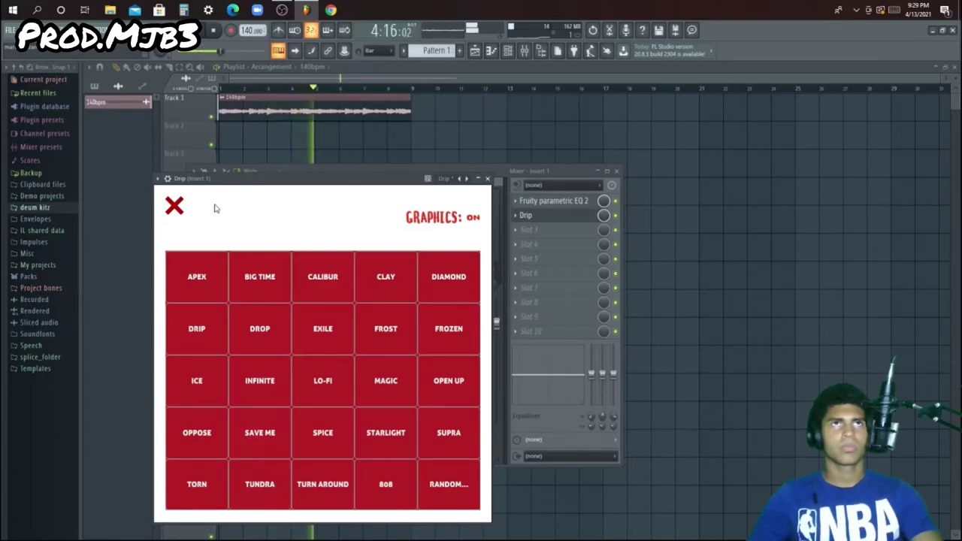
left_click(175, 206)
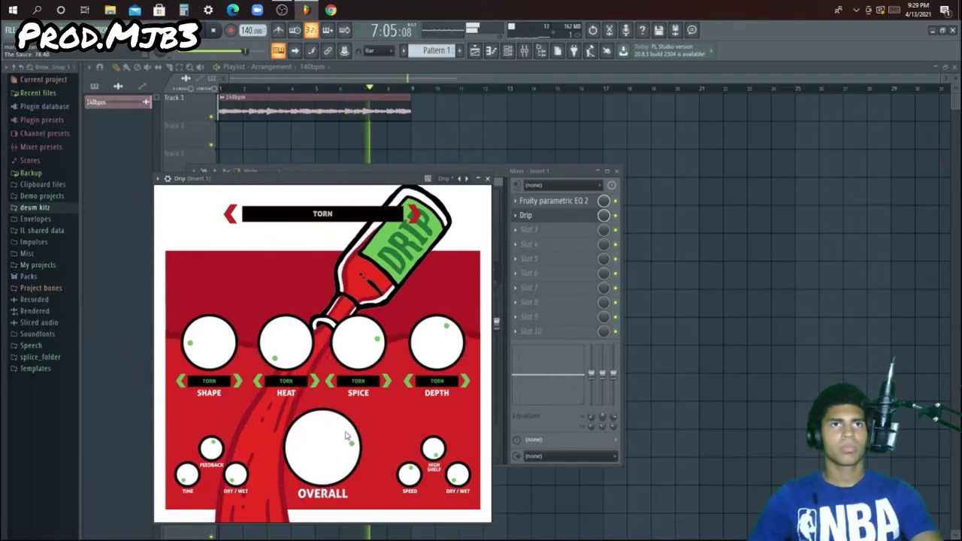
left_click(489, 179)
Try the Normalize option on the 140bpm clip, switch it back off and close the clip settings
left_click(354, 111)
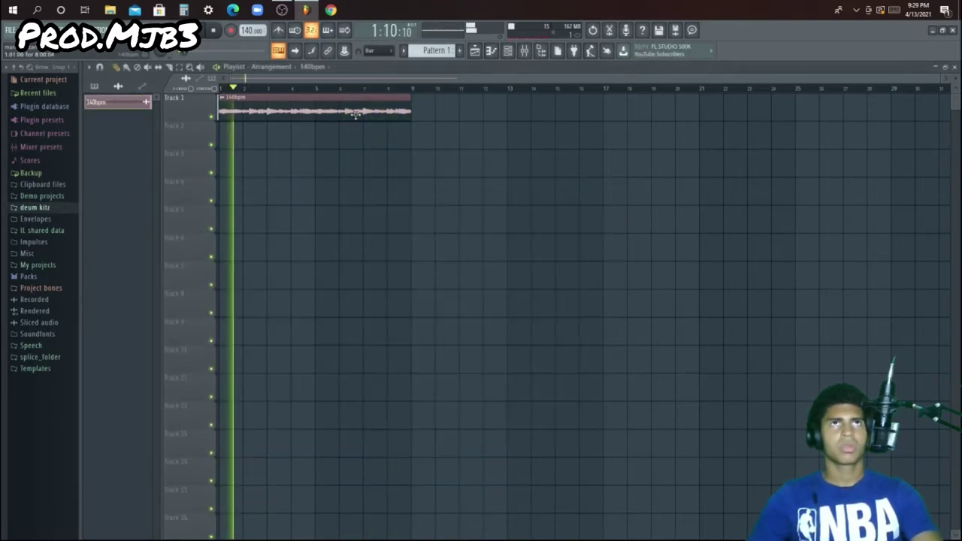
double_click(354, 111)
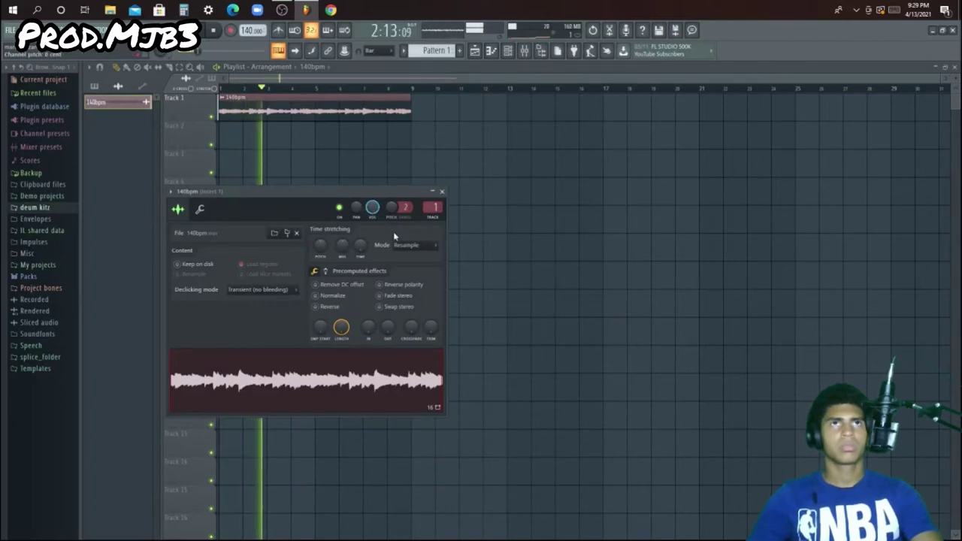
left_click(324, 298)
left_click(324, 296)
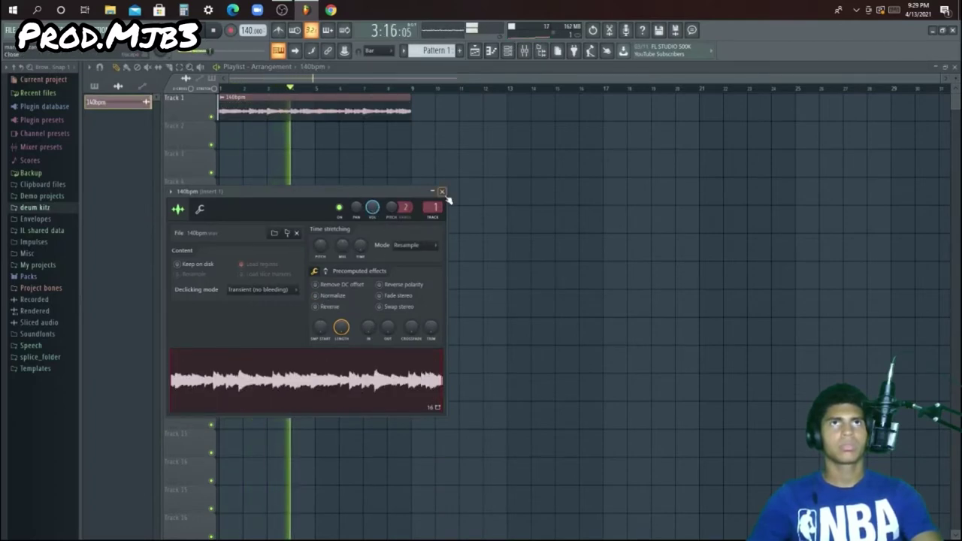
left_click(442, 191)
Add ShaperBox 2 to the third slot of Insert 1 and run a full preset search for "rever"
left_click(524, 50)
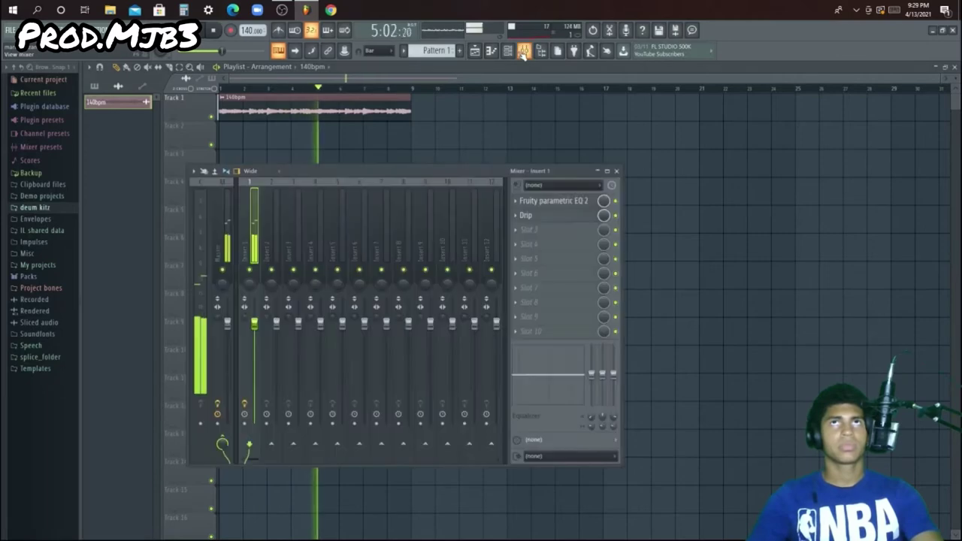
left_click(526, 230)
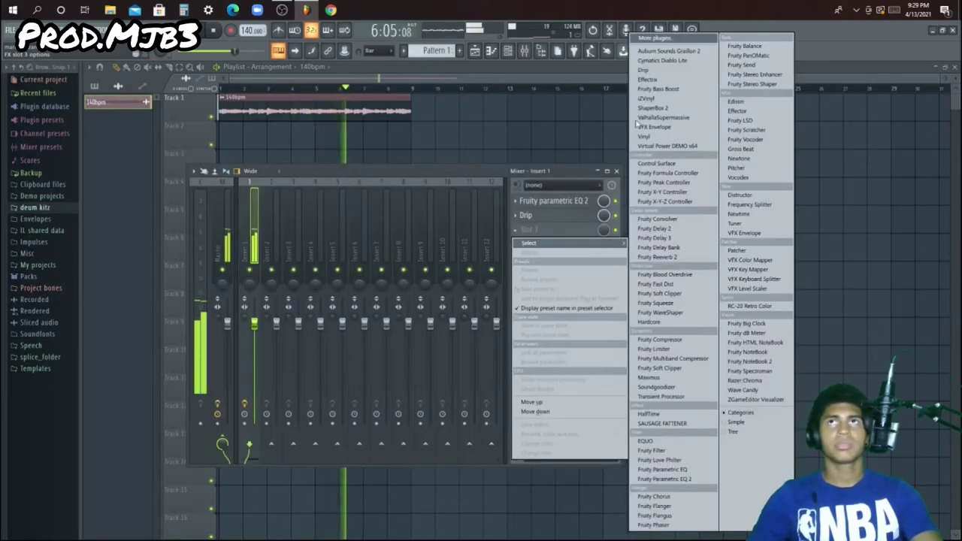
left_click(652, 107)
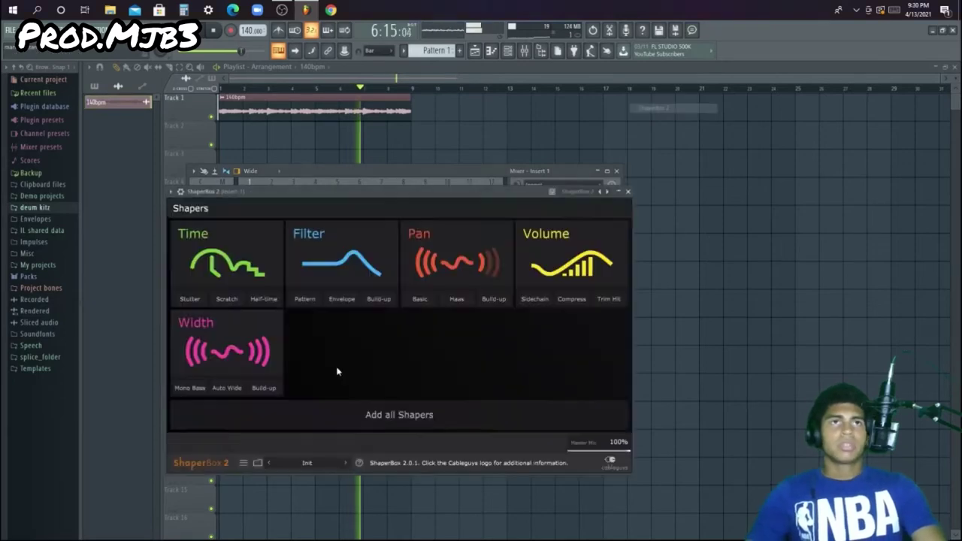
left_click(303, 463)
left_click(584, 227)
left_click(519, 247)
type("rever")
Audition the ShaperBox presets Open reverse, Reverse fill, Psycho reverser and EF reverser
left_click(263, 282)
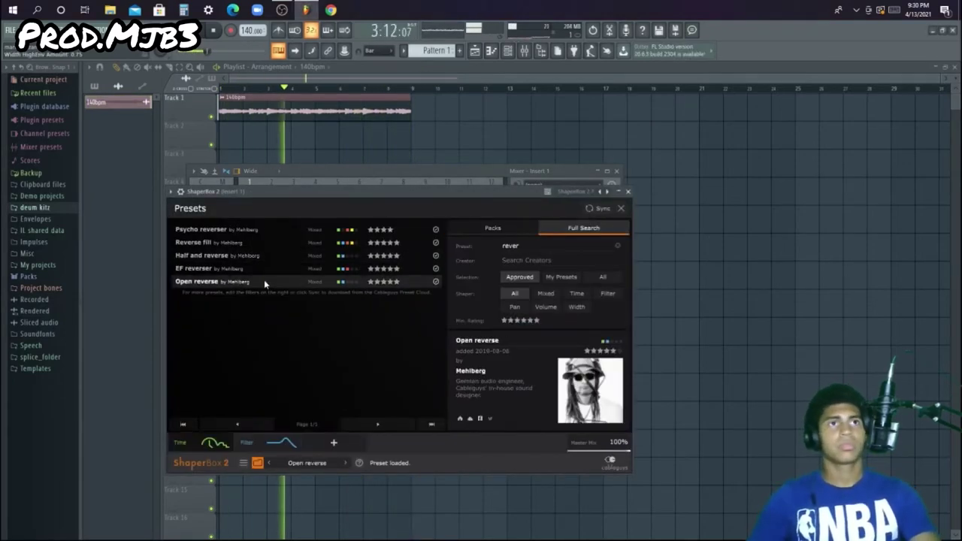
left_click(253, 243)
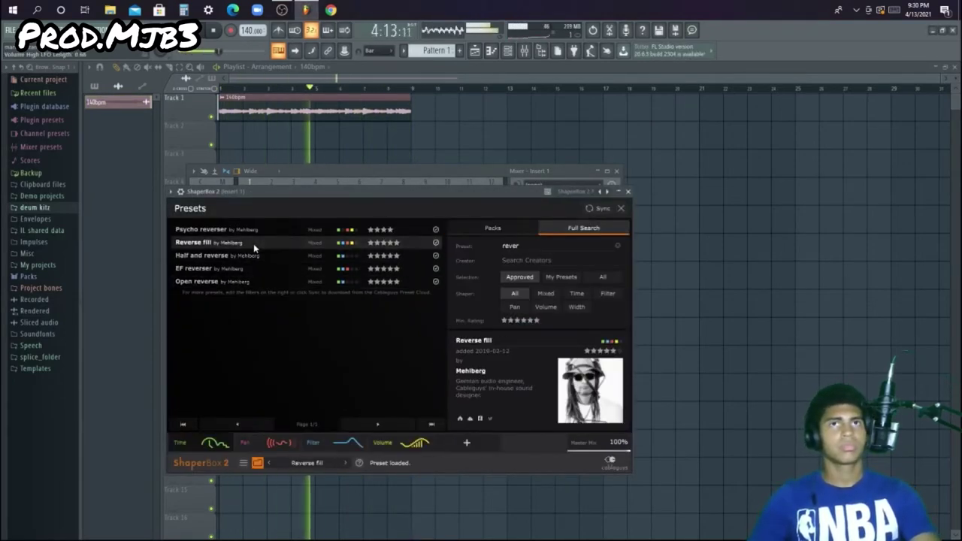
left_click(258, 230)
left_click(245, 268)
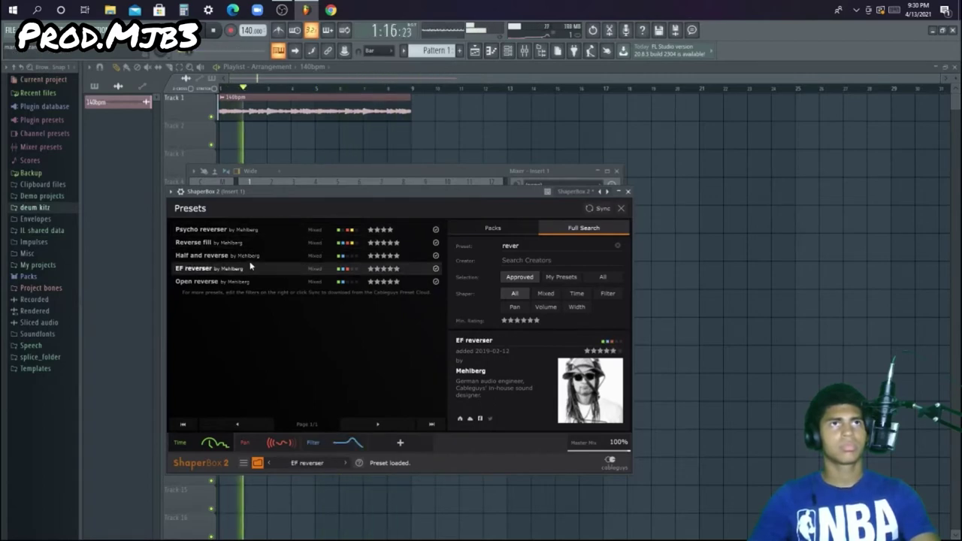
Load the Half and reverse preset in ShaperBox 2, and close the plugin and the mixer
left_click(260, 256)
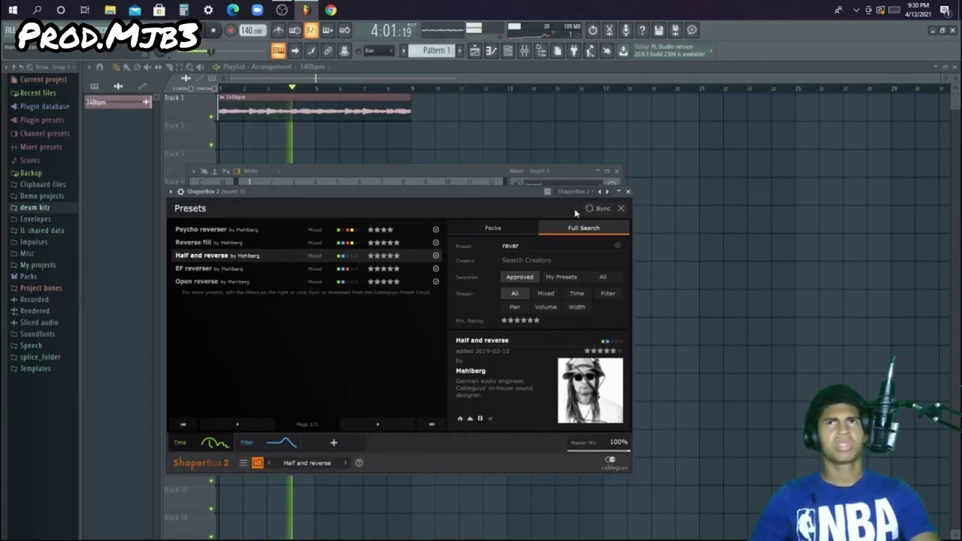
left_click(628, 193)
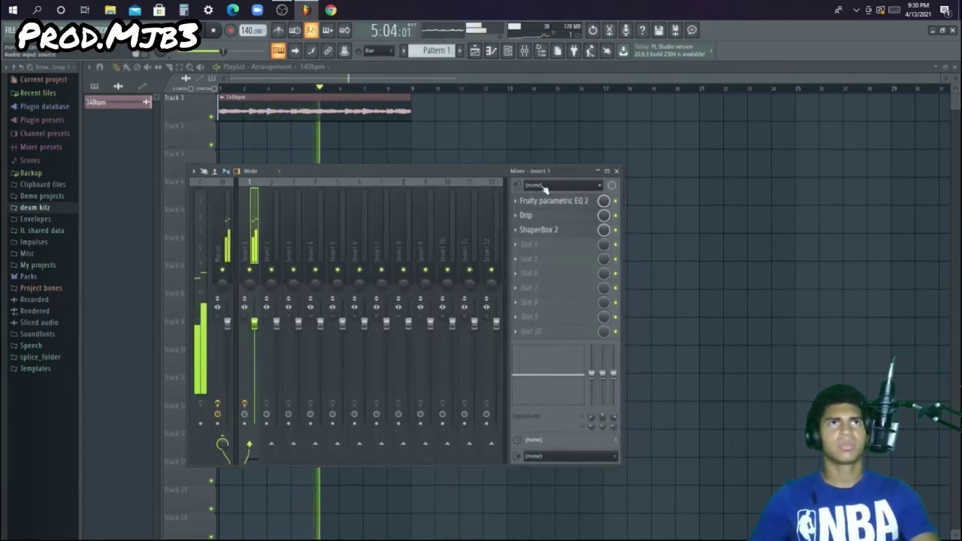
left_click(616, 170)
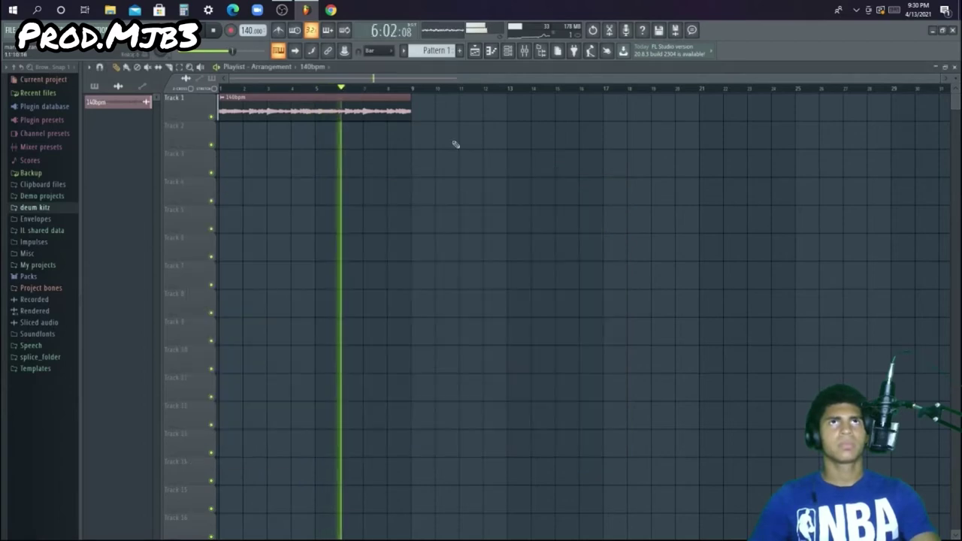
Lower the 140bpm clip's pitch by 300 cents with the stretch mode on Auto, and enable Reverse polarity
double_click(260, 108)
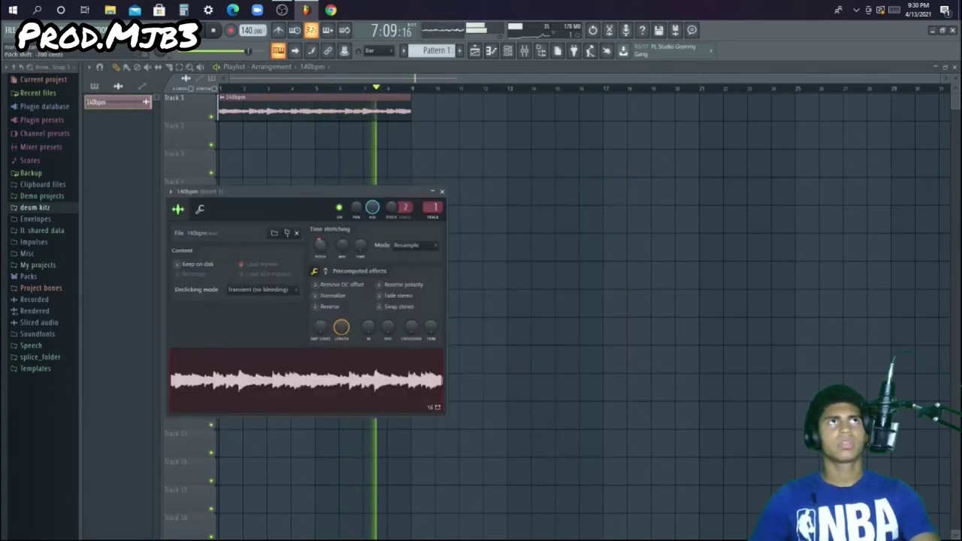
left_click_drag(320, 245, 321, 255)
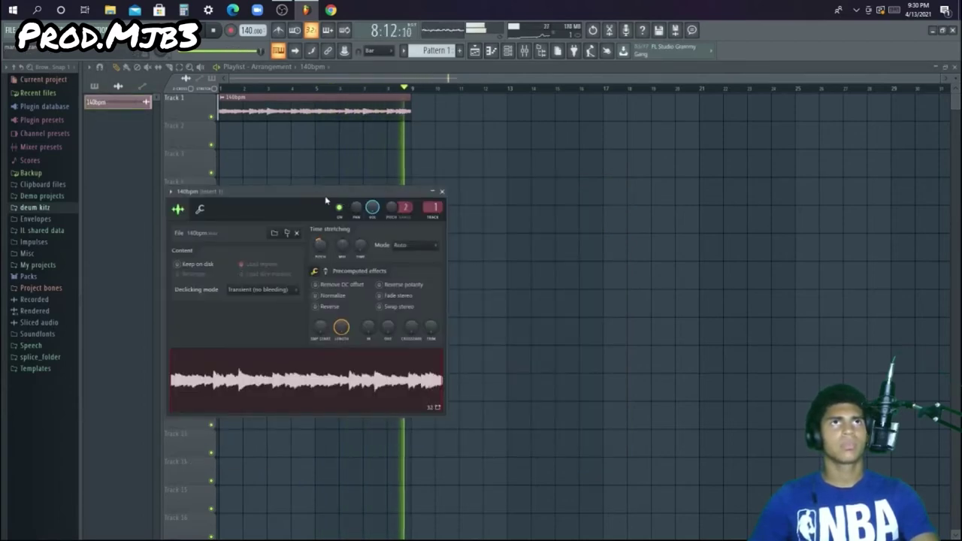
left_click_drag(324, 192, 357, 214)
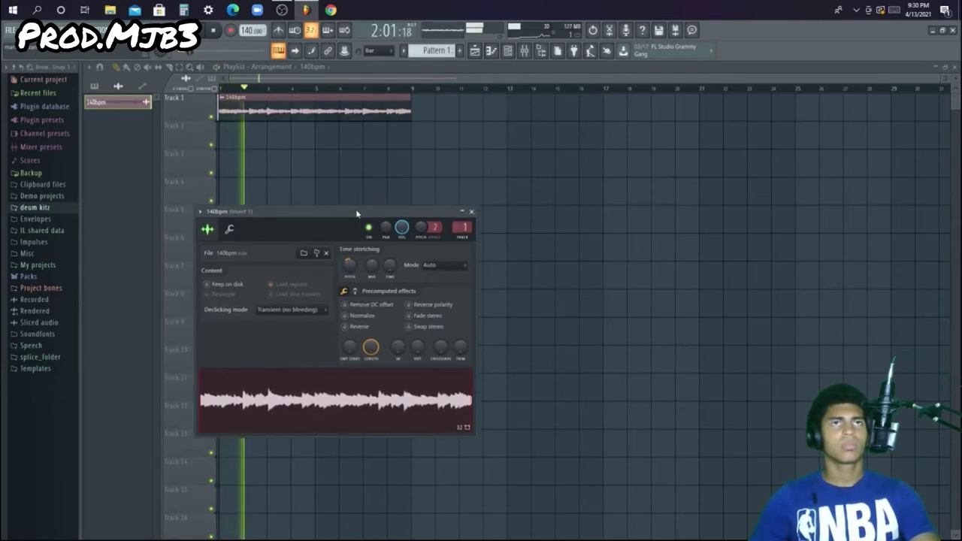
left_click(419, 304)
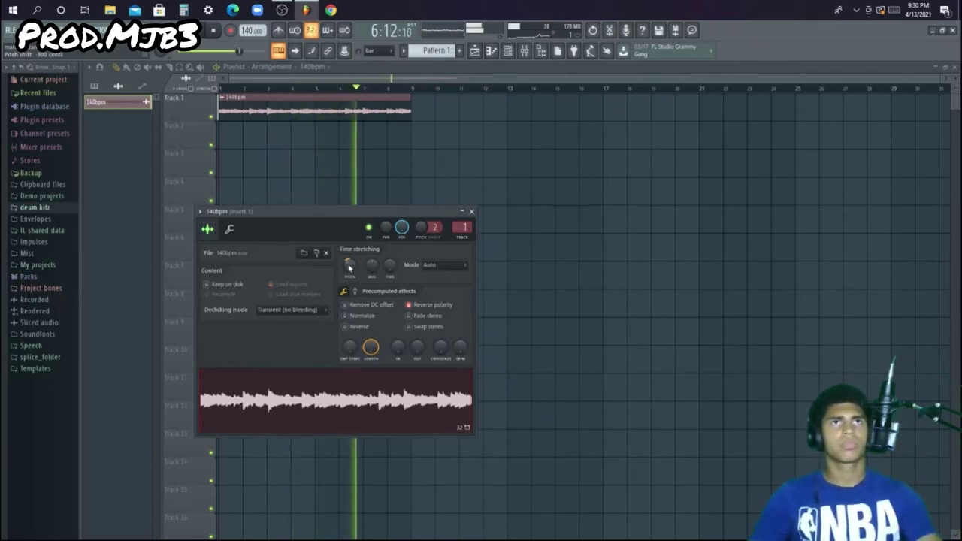
Lower the 140bpm clip's pitch further, listen to it in playback, and close its channel settings
left_click_drag(349, 264, 350, 280)
key("space")
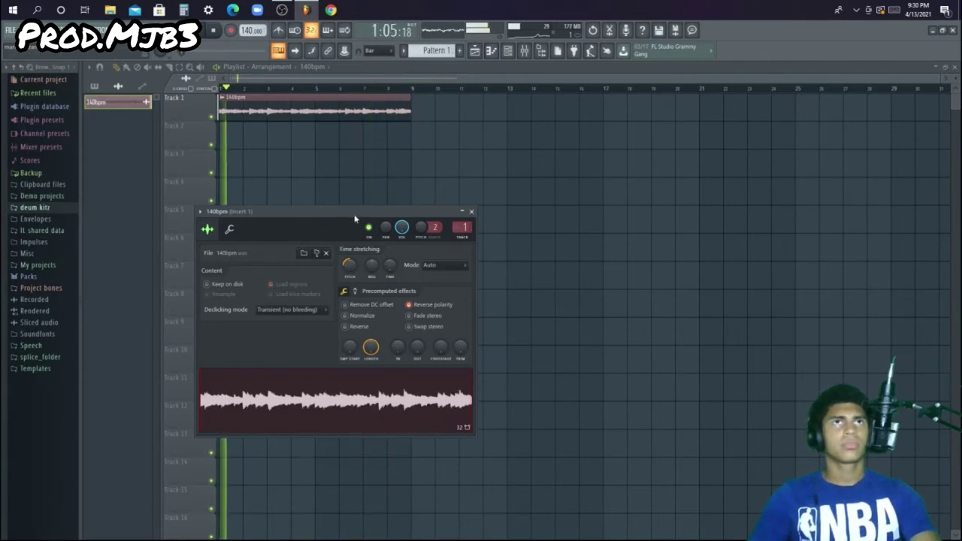
left_click_drag(355, 218, 364, 221)
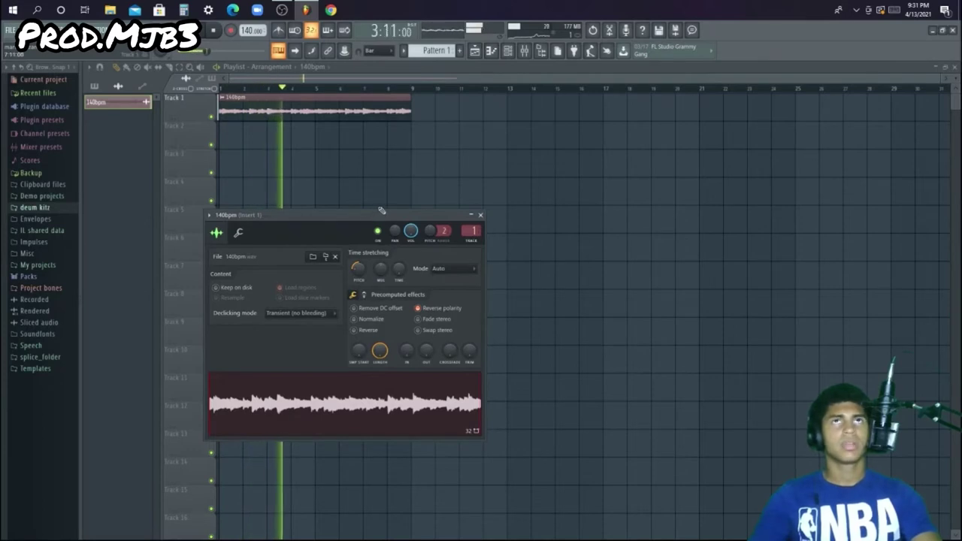
left_click(480, 215)
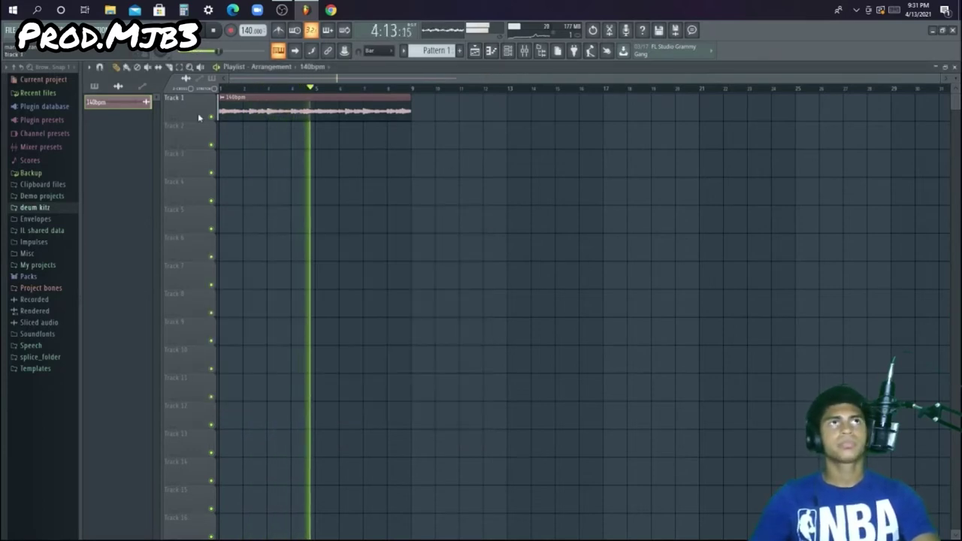
Stop playback and place Pattern 1 on Track 2 from bar 1 through bar 8, matching the 140bpm clip's length
left_click(95, 87)
left_click(128, 103)
key("space")
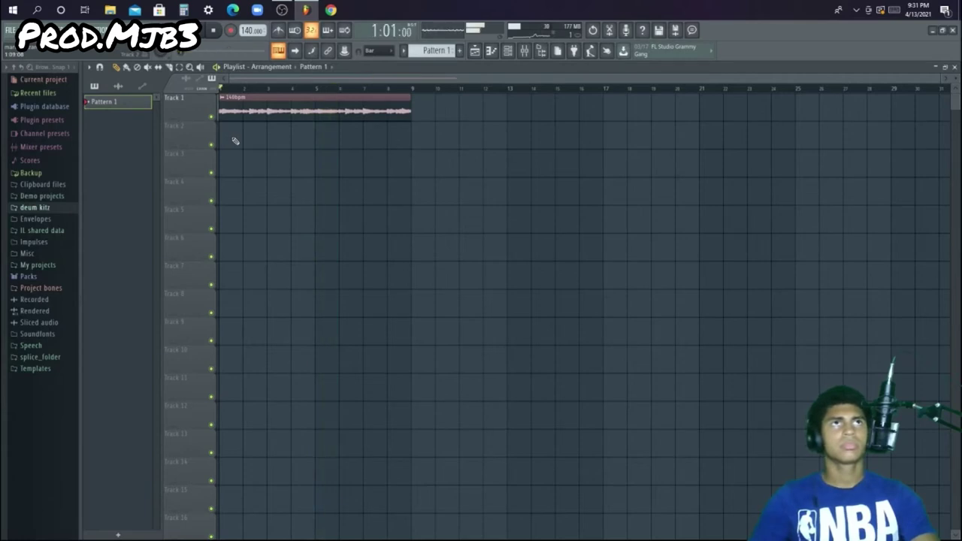
left_click_drag(242, 140, 382, 152)
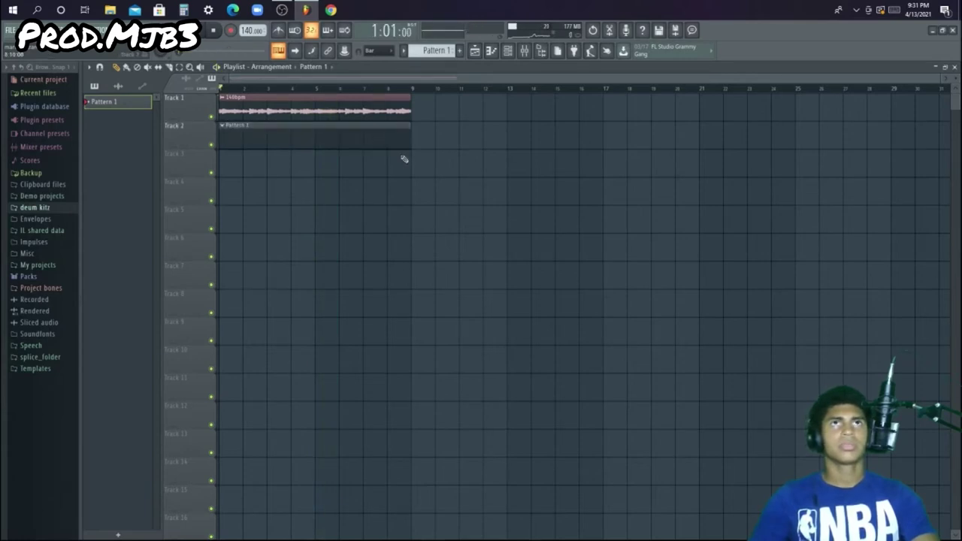
Play the arrangement briefly and add a FLEX instrument to the channel rack
left_click(510, 53)
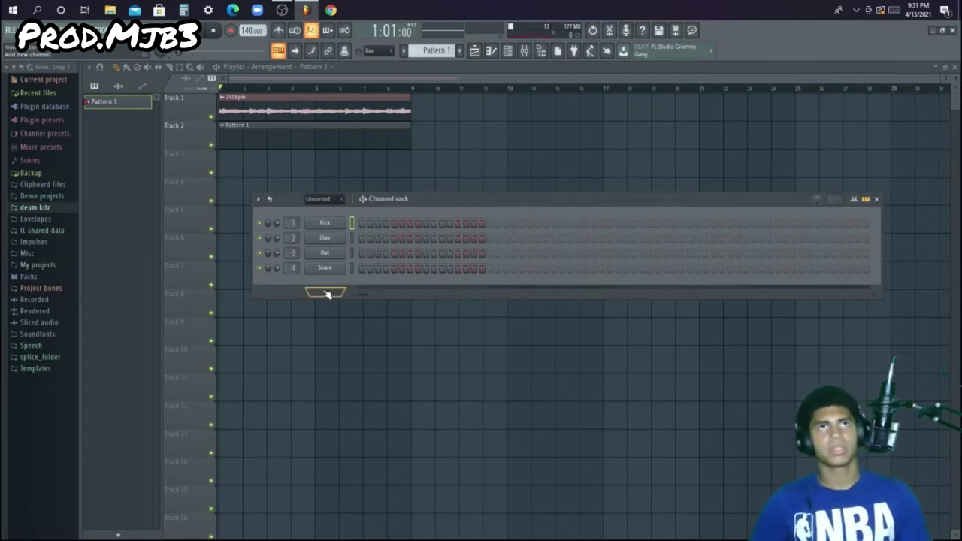
key("space")
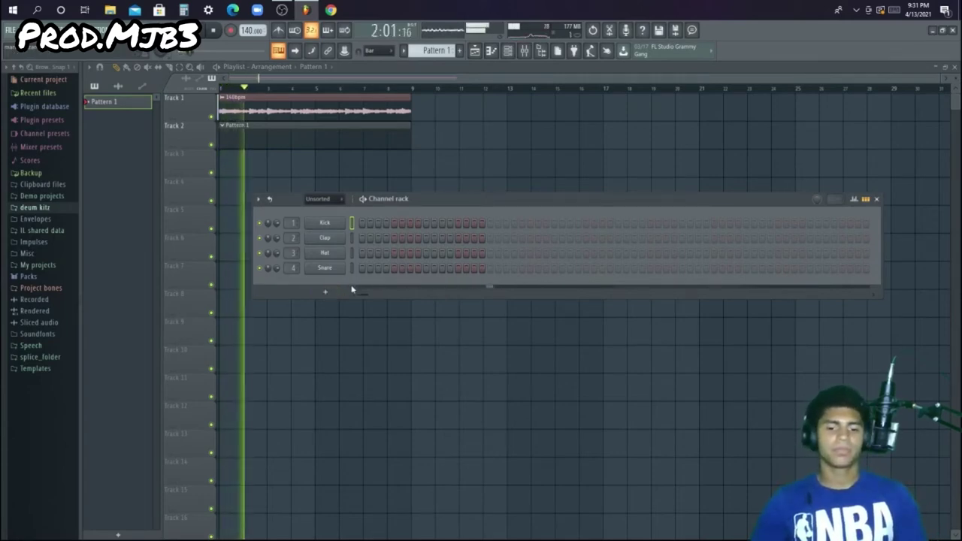
key("space")
left_click(325, 291)
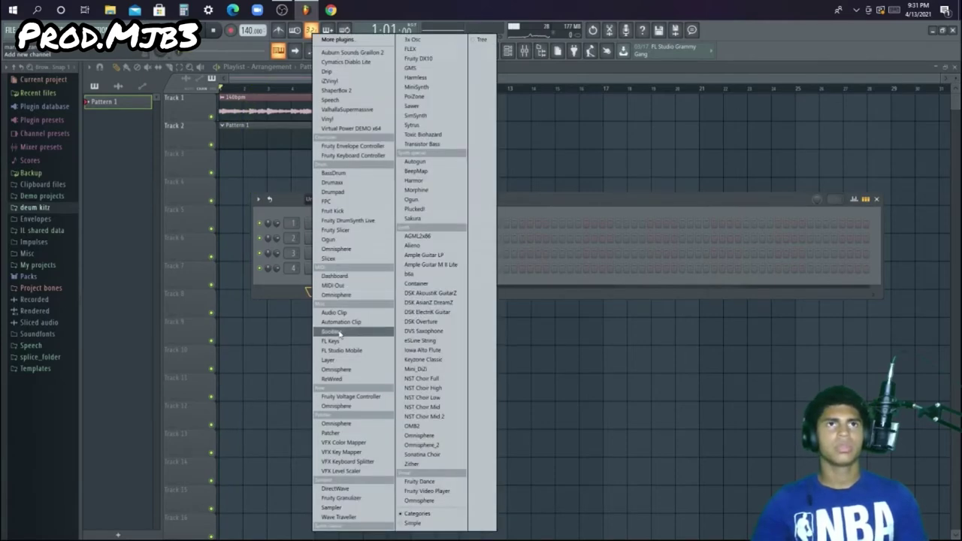
left_click(340, 498)
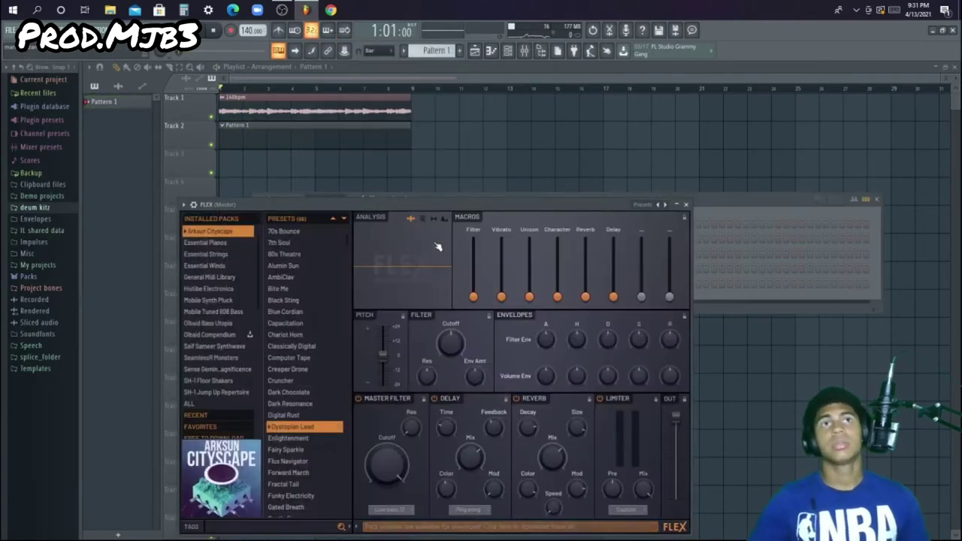
Load the Flute preset from FLEX's General Midi Library pack
left_click(221, 256)
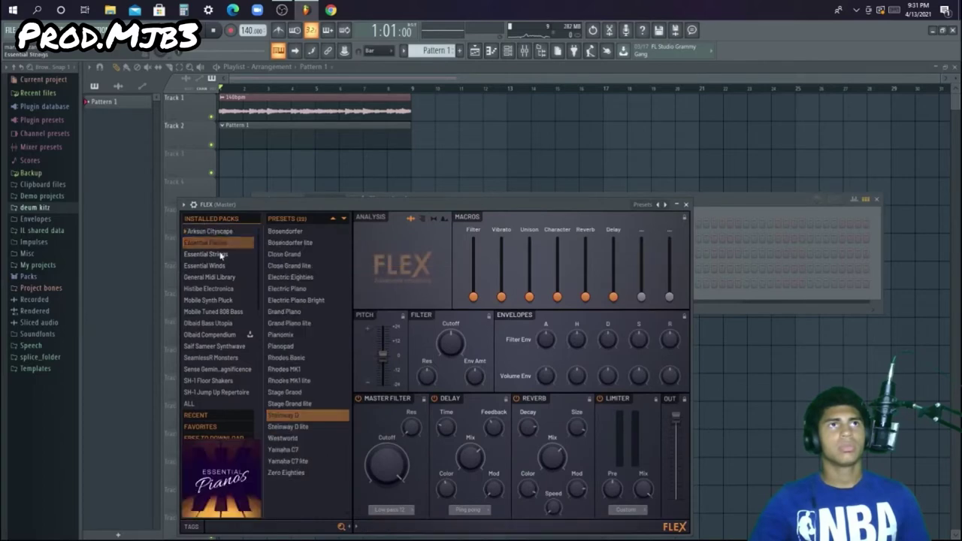
left_click(219, 266)
left_click(218, 277)
scroll(318, 329, "down", 10)
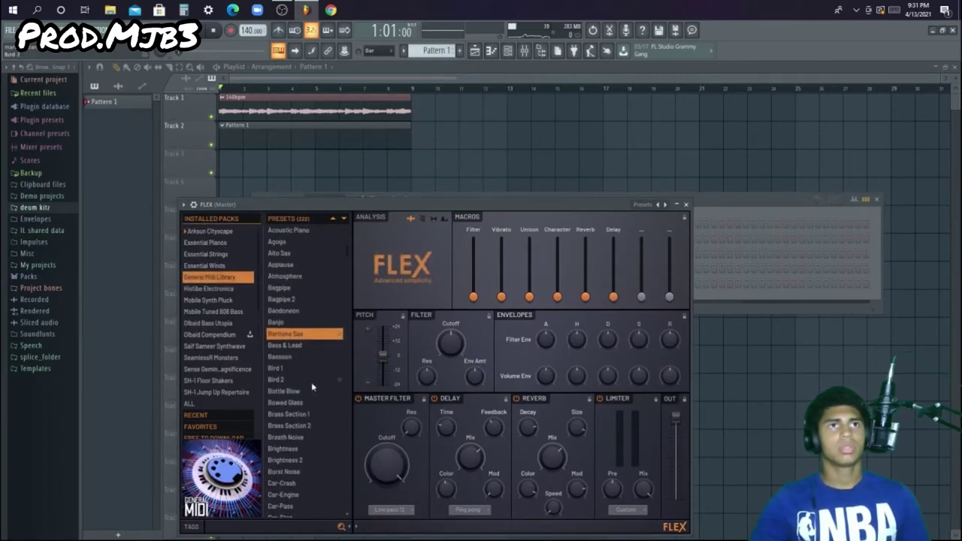
scroll(285, 339, "down", 8)
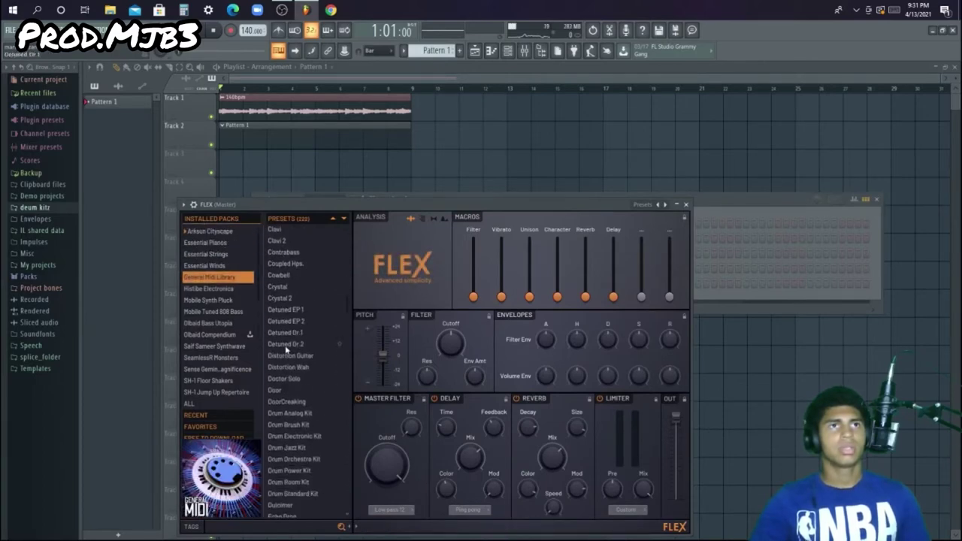
scroll(286, 350, "down", 3)
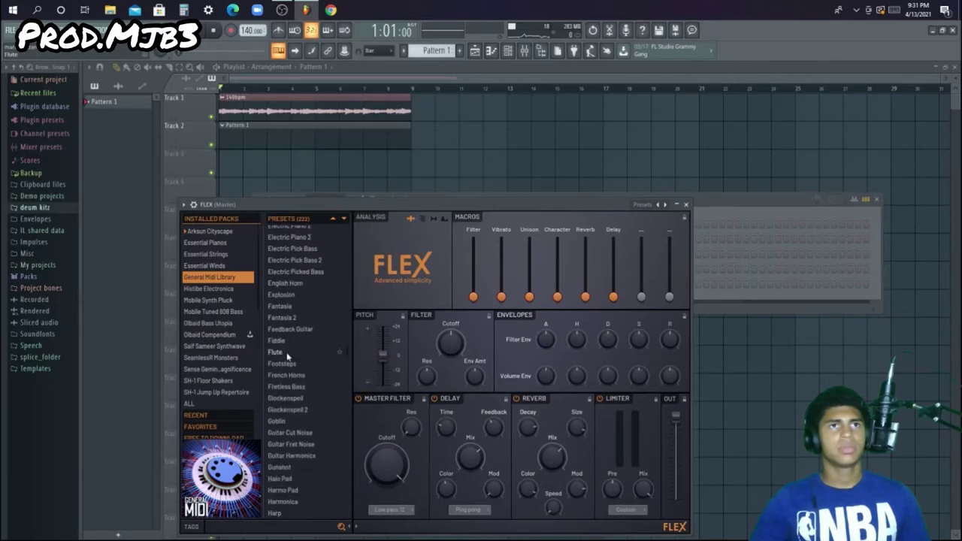
left_click(290, 352)
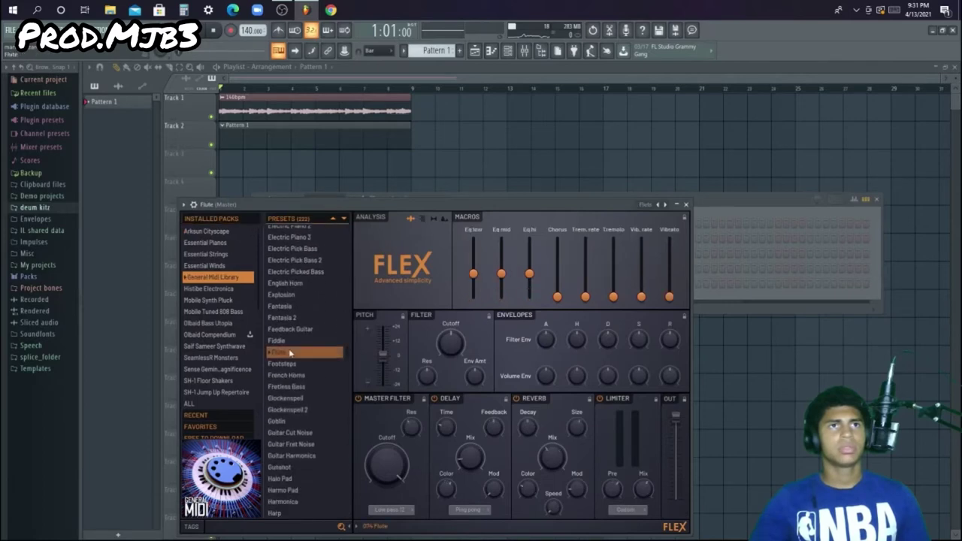
Open the FLEX channel's piano roll and examine the Ocarina melody's notes across its eight bars
left_click(722, 198)
right_click(336, 289)
left_click(355, 283)
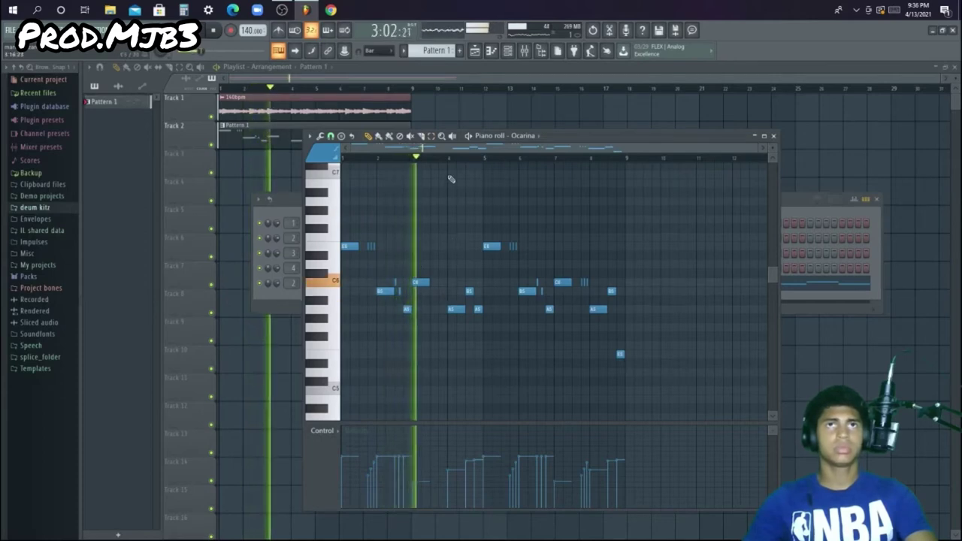
scroll(398, 161, "up", 5)
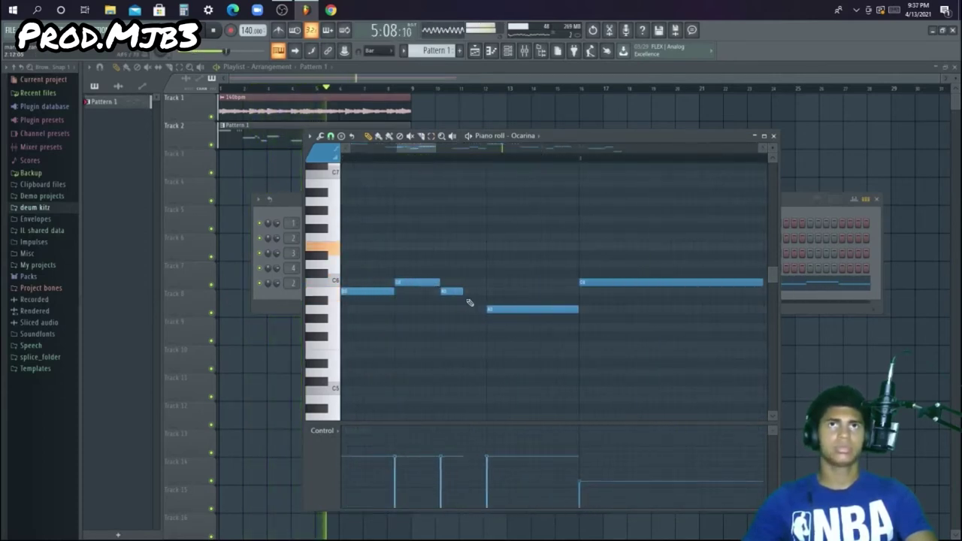
scroll(459, 166, "down", 5)
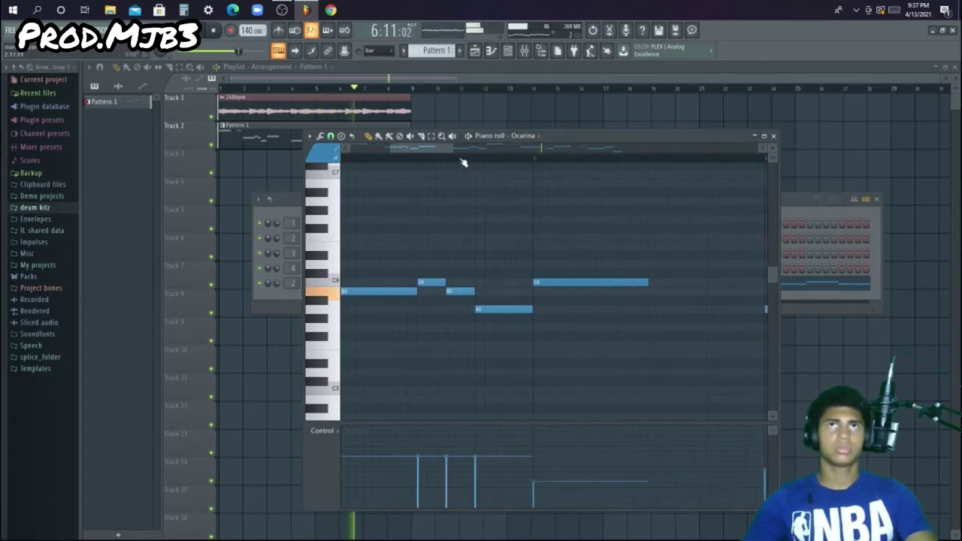
scroll(578, 163, "up", 5)
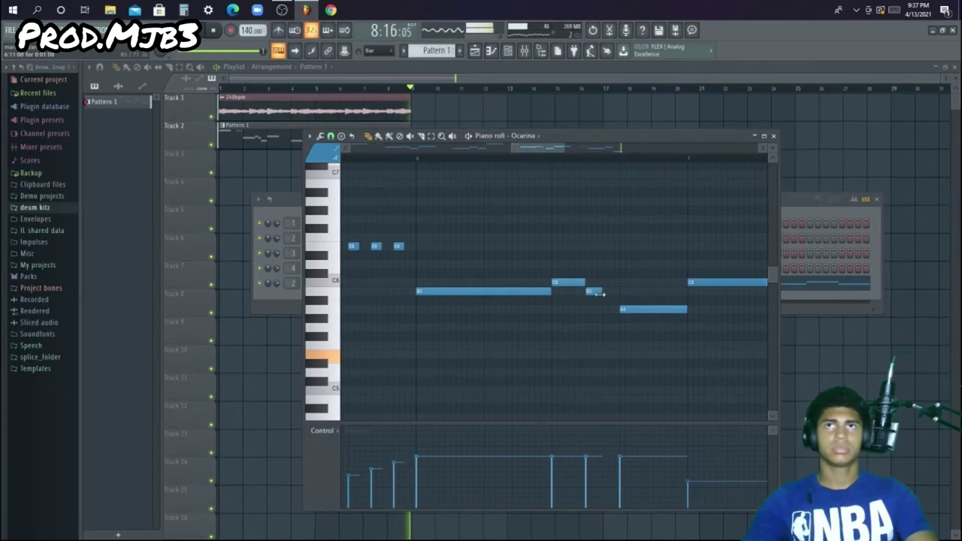
scroll(621, 162, "down", 5)
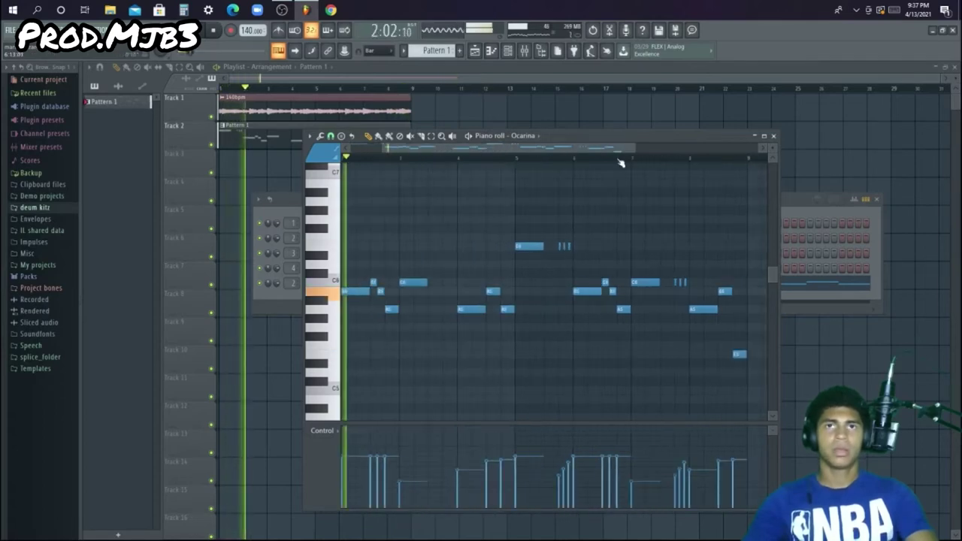
scroll(621, 163, "down", 2)
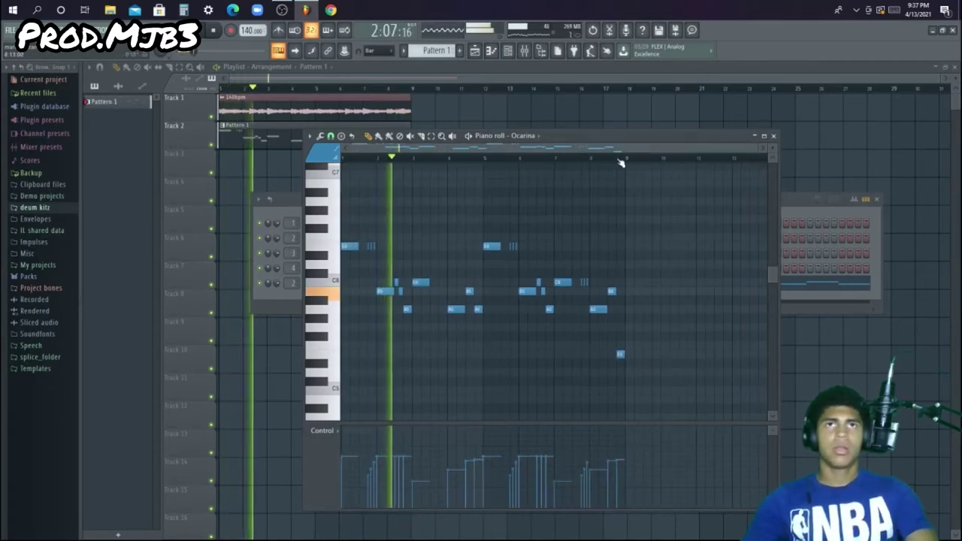
Add the Drip effect to the first slot of Insert 2 and load its Clay preset
left_click(790, 201)
left_click(524, 51)
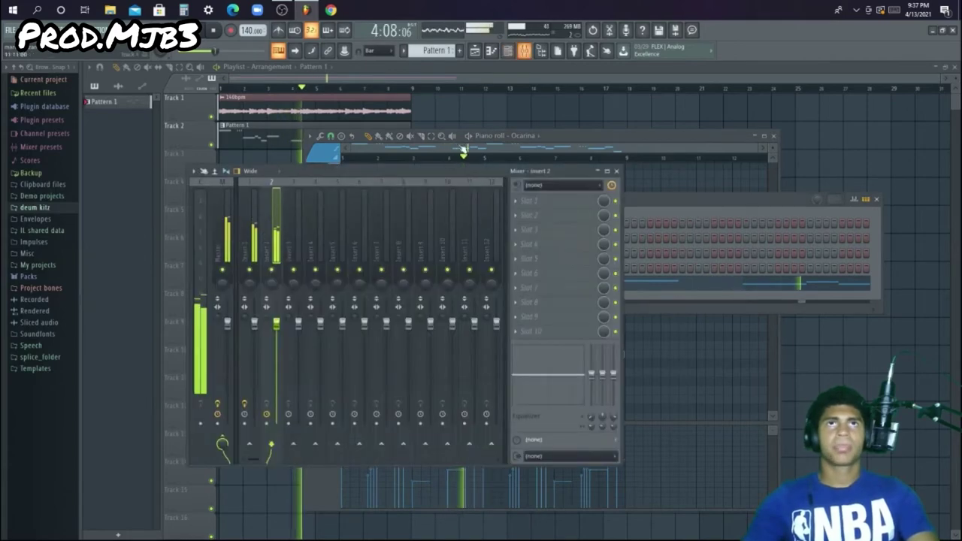
left_click(532, 201)
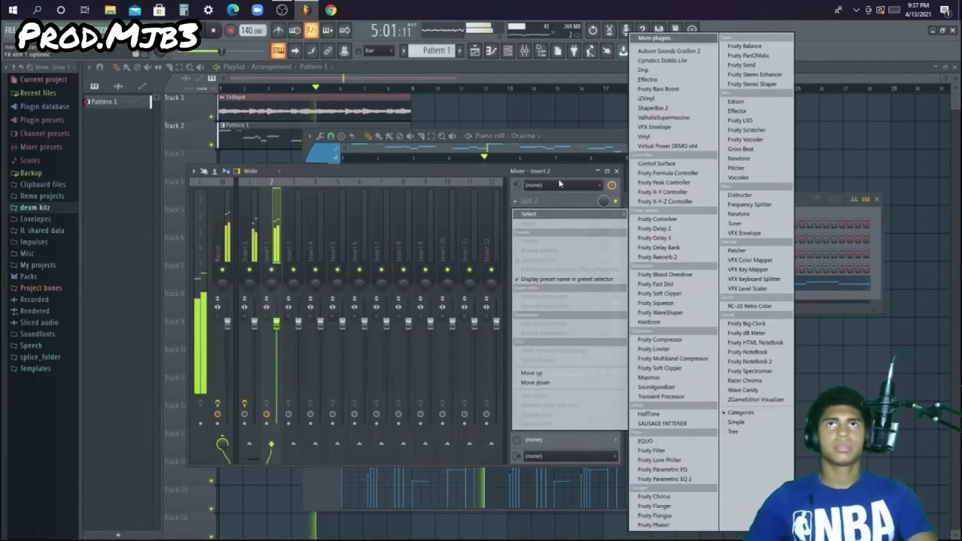
left_click(646, 71)
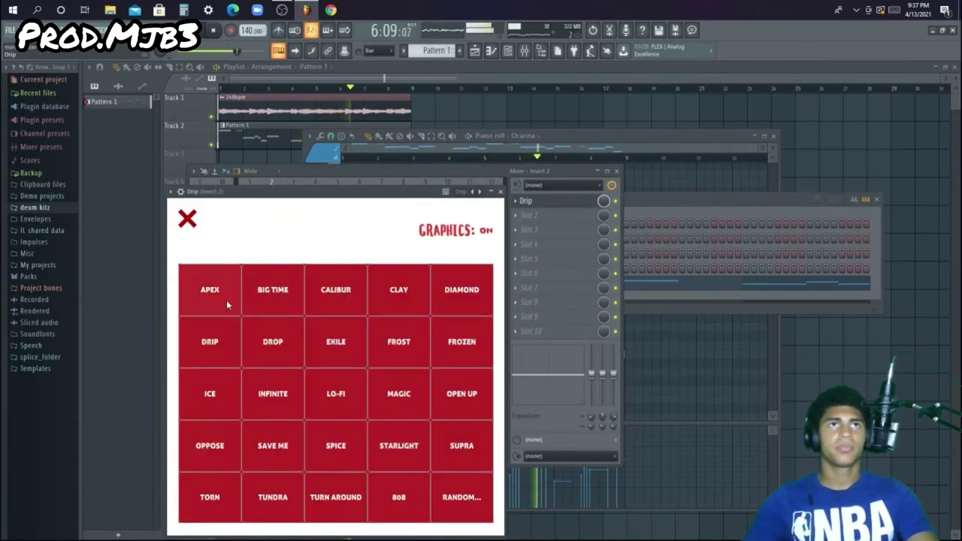
left_click(392, 300)
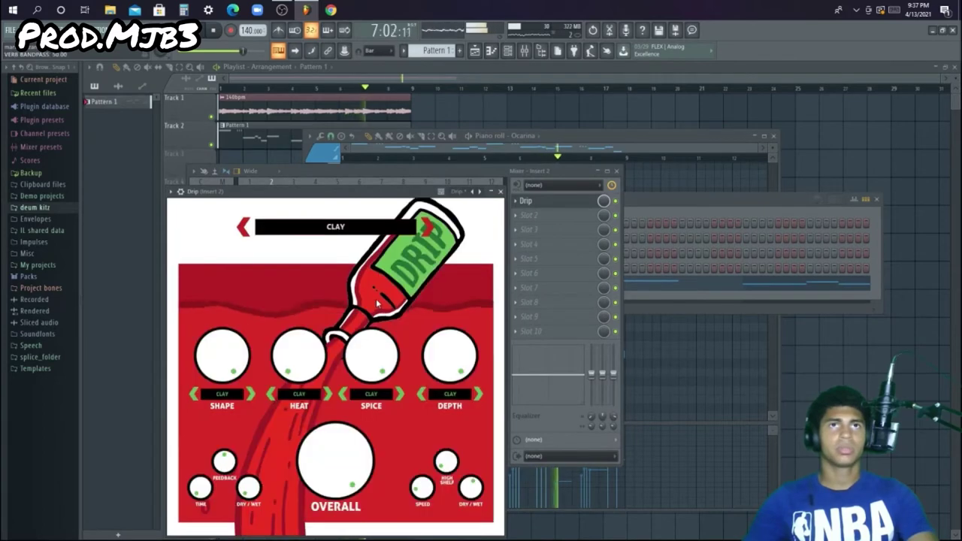
Keep the Clay preset, lower Drip's Overall amount, and close the plugin and the mixer
left_click(362, 232)
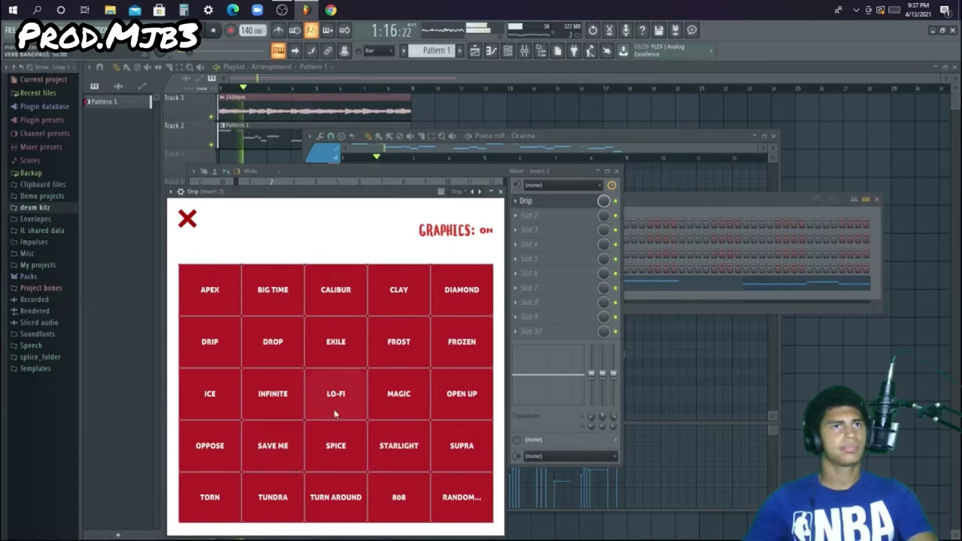
left_click(188, 220)
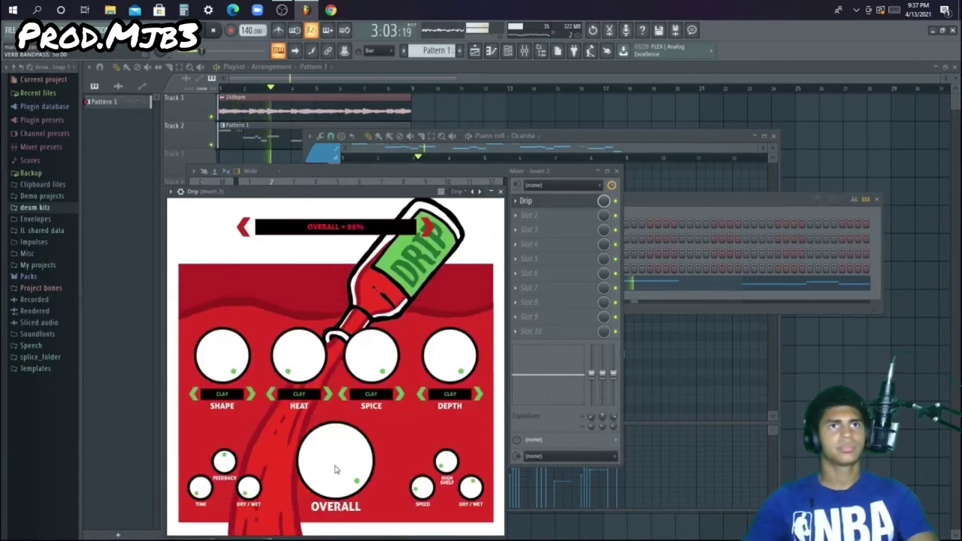
left_click_drag(334, 493, 335, 504)
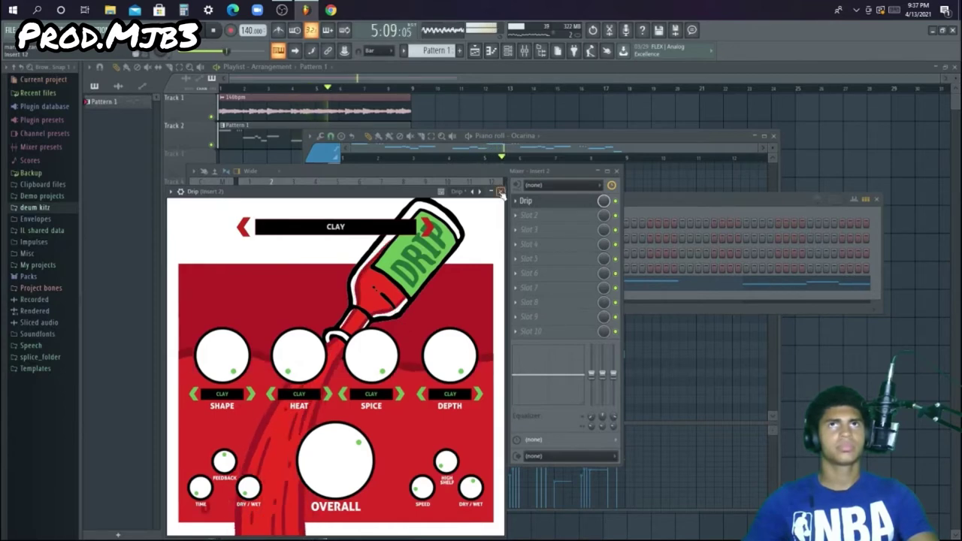
left_click(584, 177)
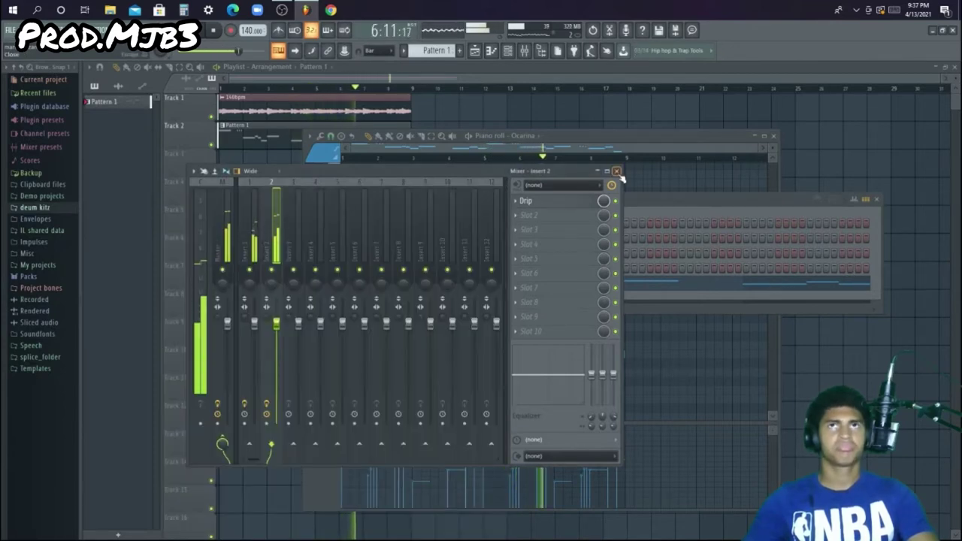
left_click(616, 171)
Move the channel rack lower over the playlist and close it
left_click_drag(419, 200, 429, 223)
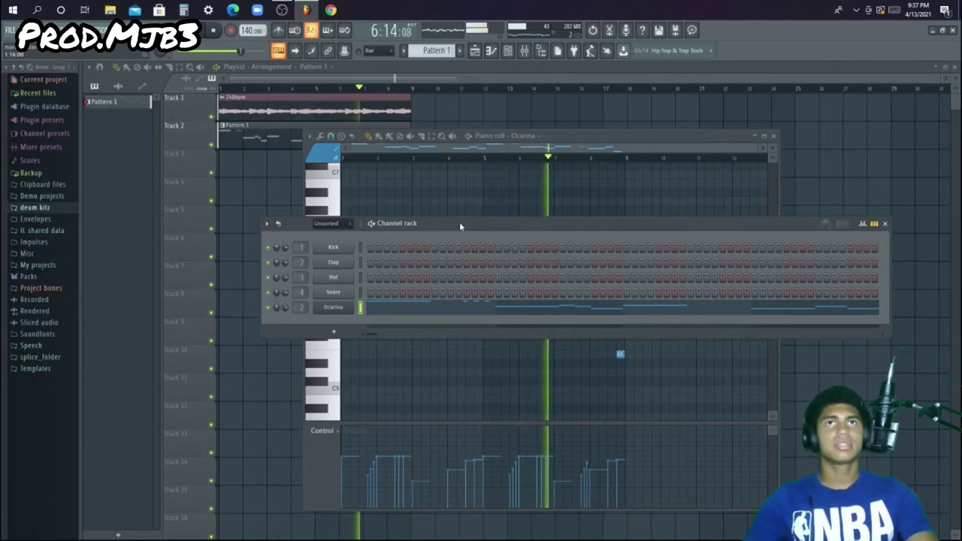
left_click_drag(459, 222, 414, 308)
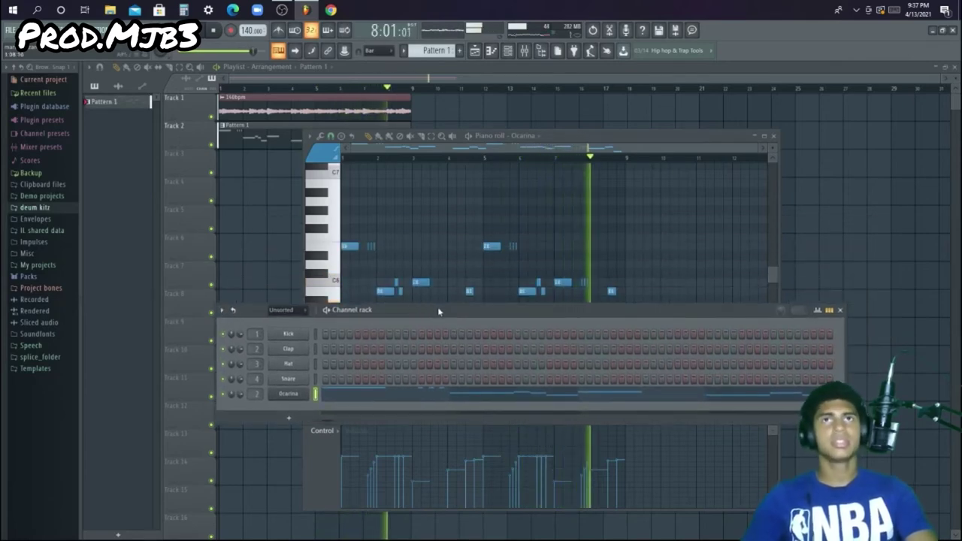
left_click(841, 311)
Stop playback and set the 140bpm clip's pitch shift to -900 cents
key("space")
left_click(273, 110)
double_click(274, 111)
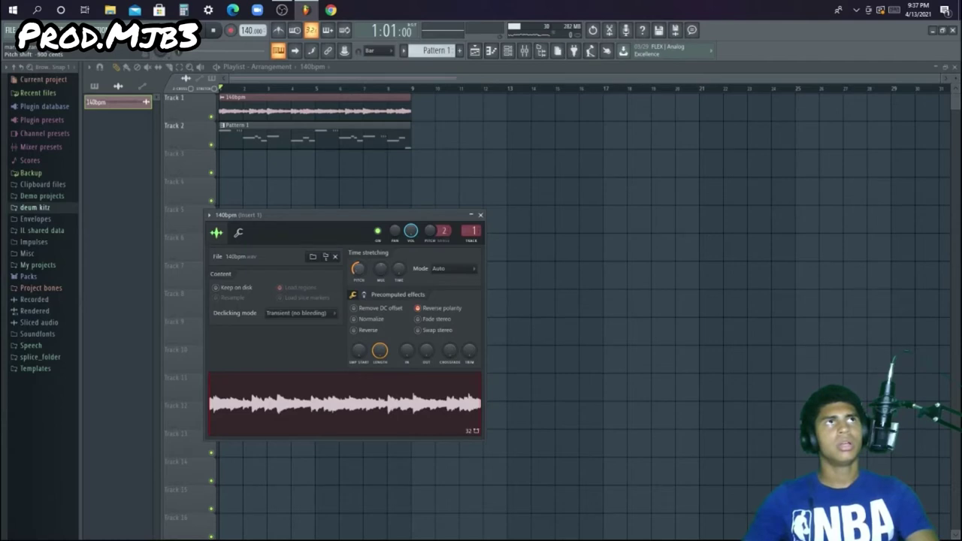
Show Pattern 1's unsorted channels in the channel rack and open the Ocarina melody in the piano roll
left_click(282, 139)
left_click(488, 53)
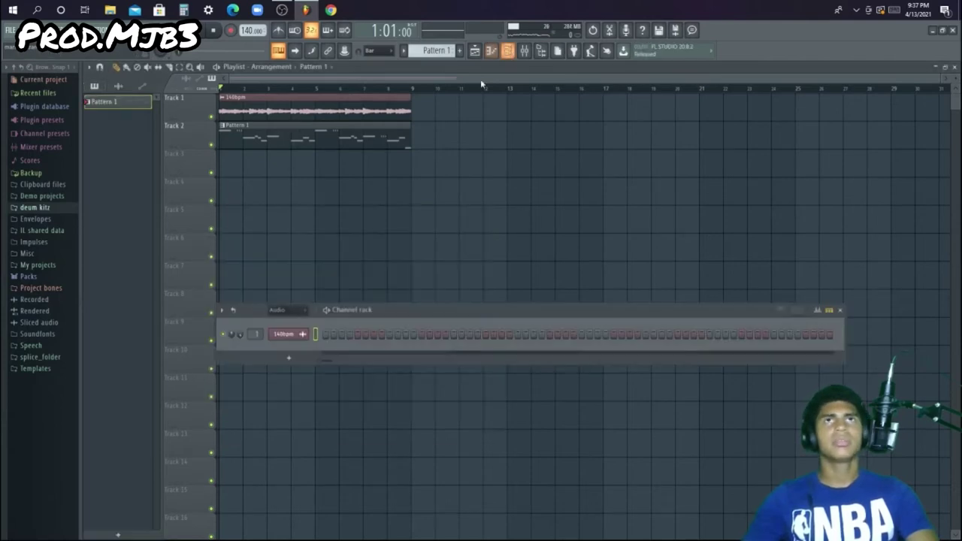
left_click(282, 344)
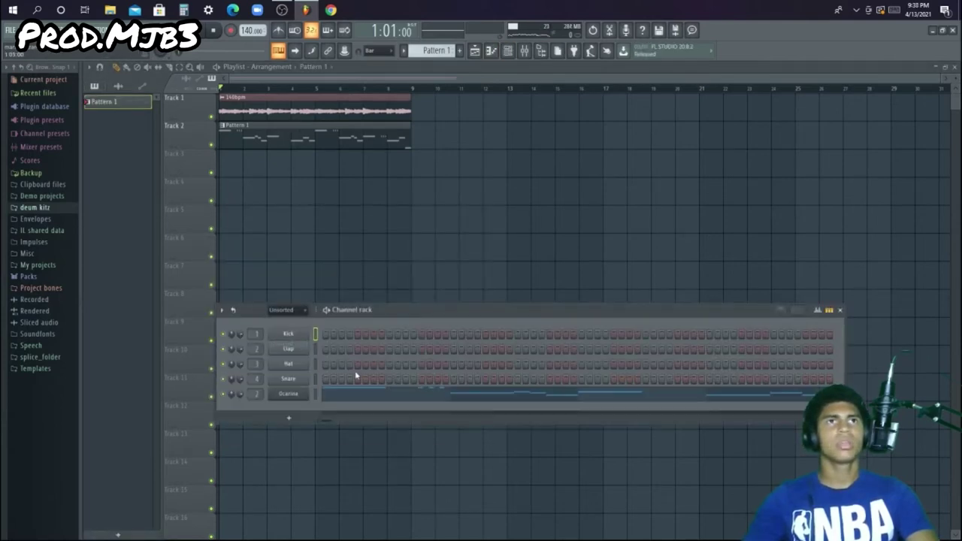
left_click(346, 394)
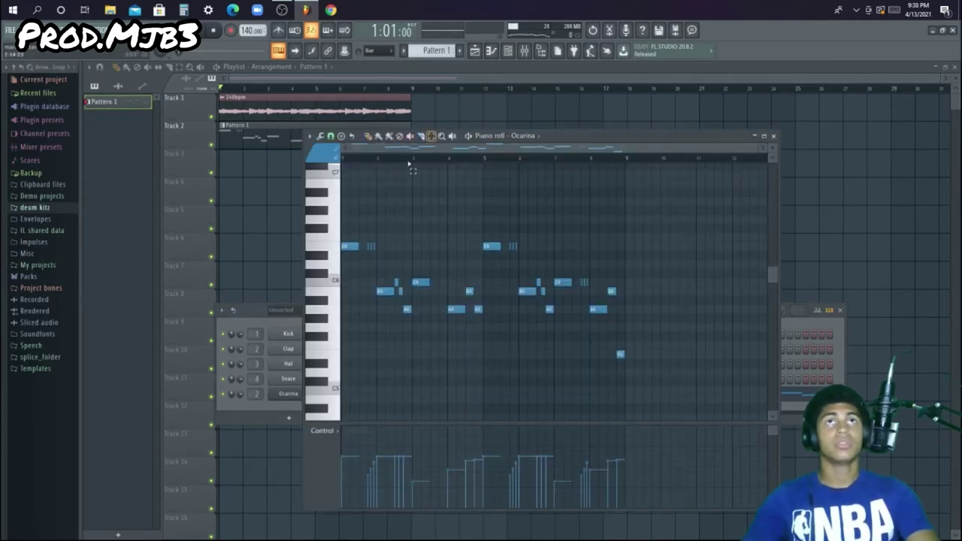
Transpose all Ocarina notes down three semitones, audition the result, and close the piano roll
key("ctrl+a")
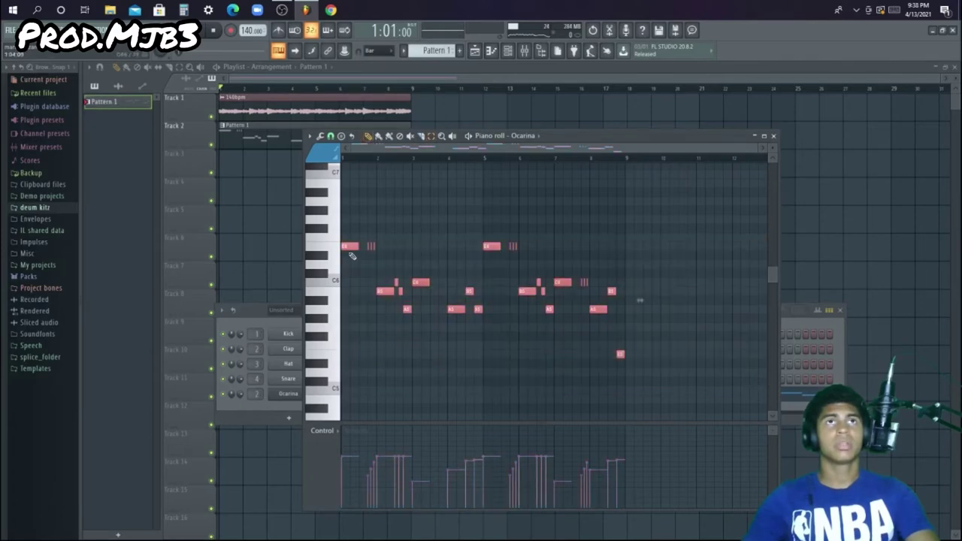
left_click_drag(350, 253, 345, 278)
key("space")
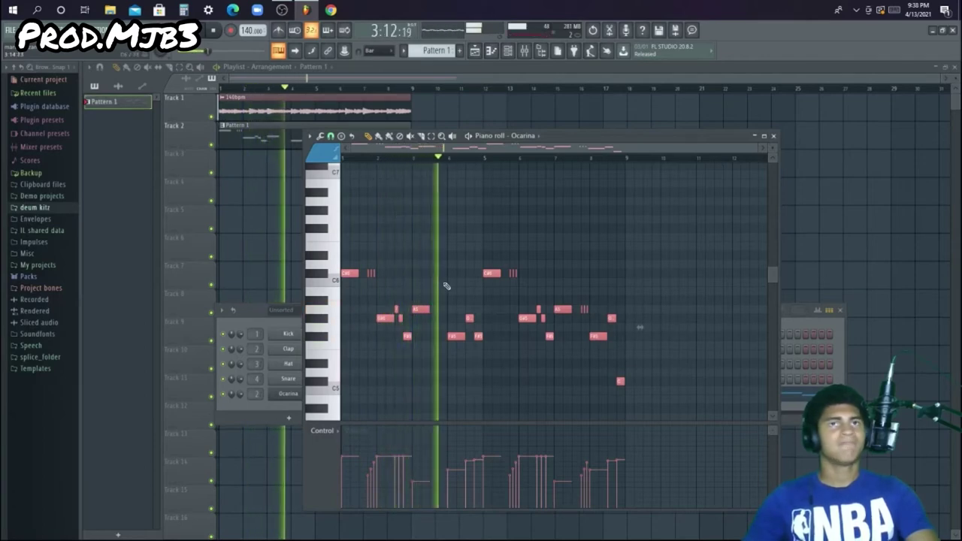
left_click(402, 207, "ctrl")
key("space")
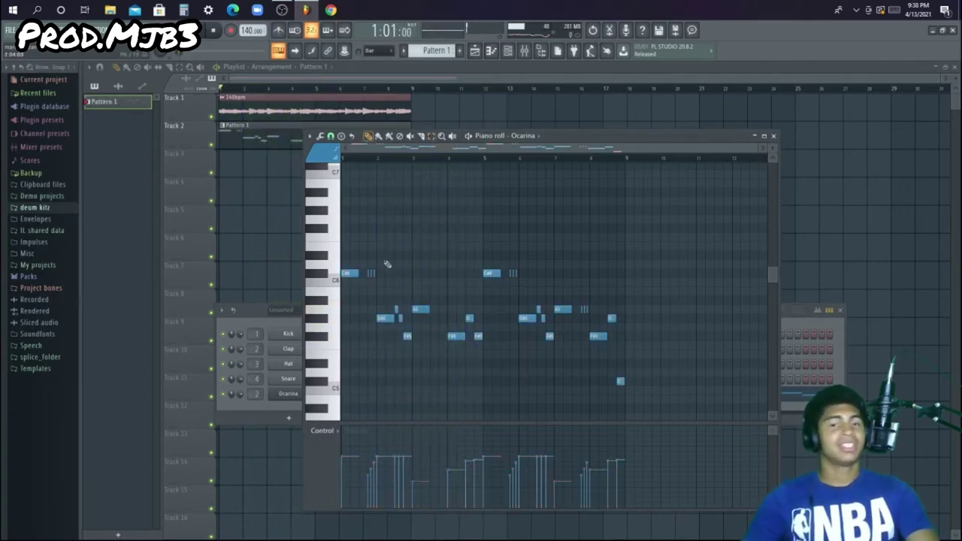
left_click(774, 137)
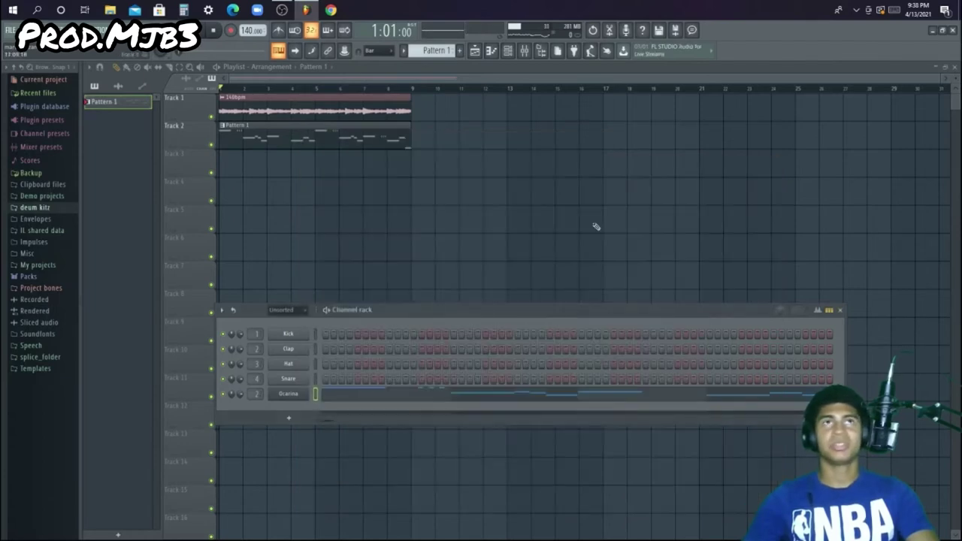
Browse the drum kits under NEW DRUM KITZ to the 808 folder of Top Drill Drum Kit - Pop Smoke Style
left_click(53, 209)
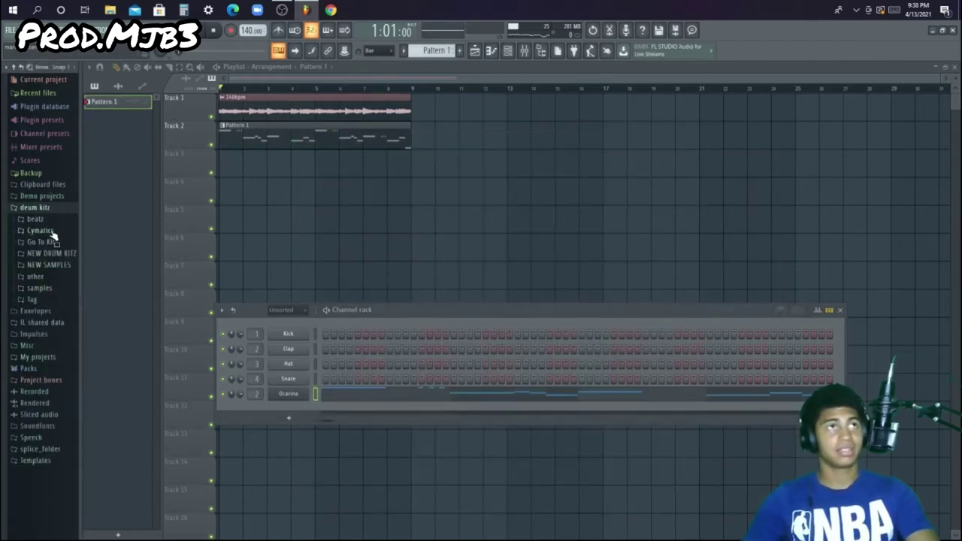
left_click(53, 253)
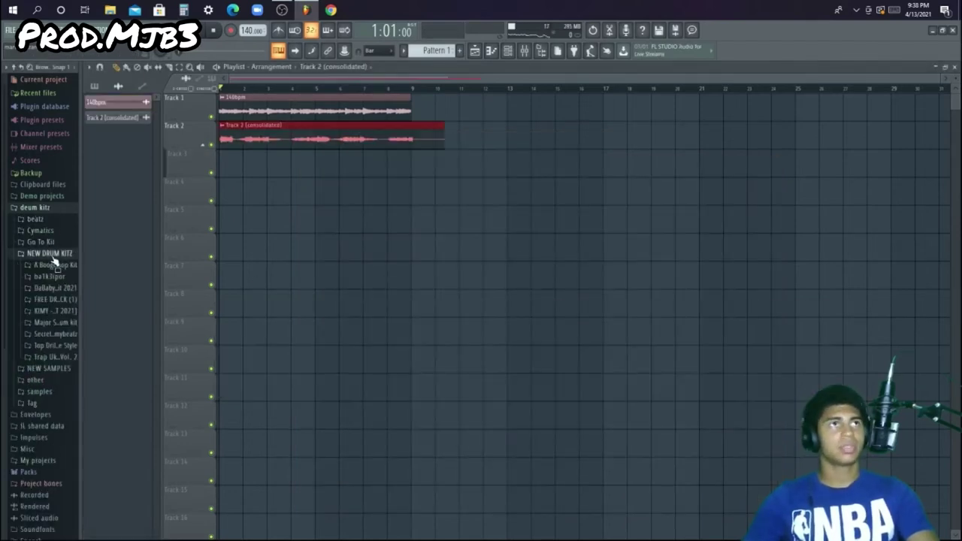
left_click(53, 346)
left_click(55, 358)
left_click(53, 368)
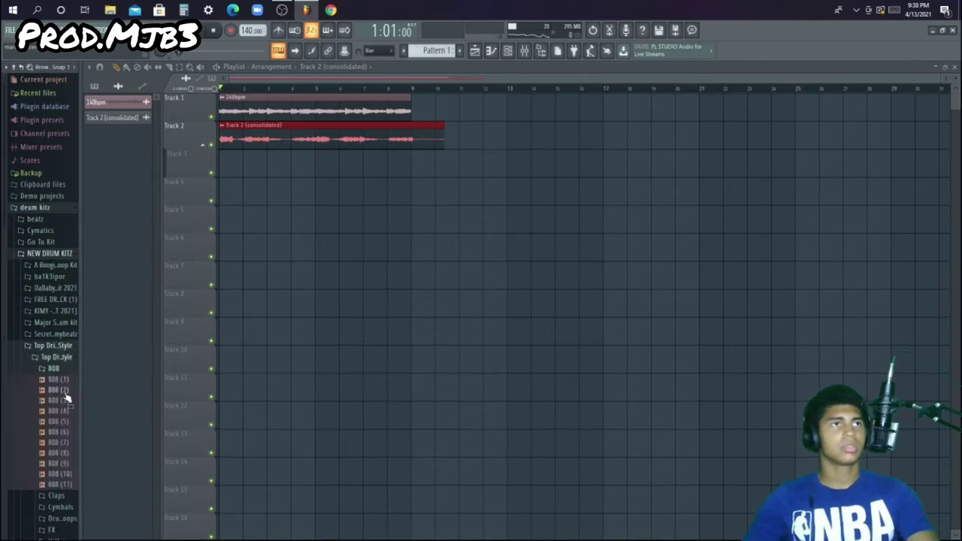
Show the unsorted channels in the channel rack, audition the 808 samples, and add 808 (5) as a new channel
left_click(511, 52)
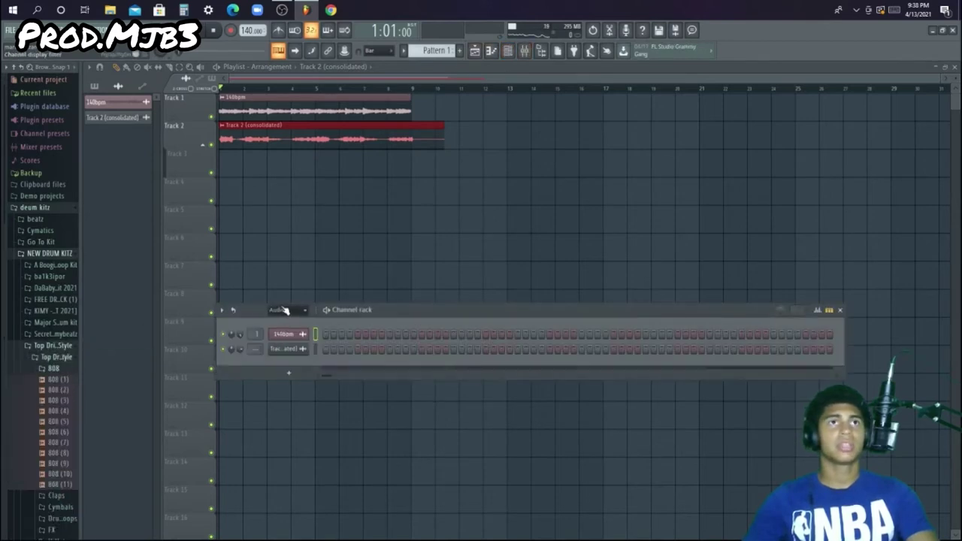
left_click(284, 310)
left_click(285, 331)
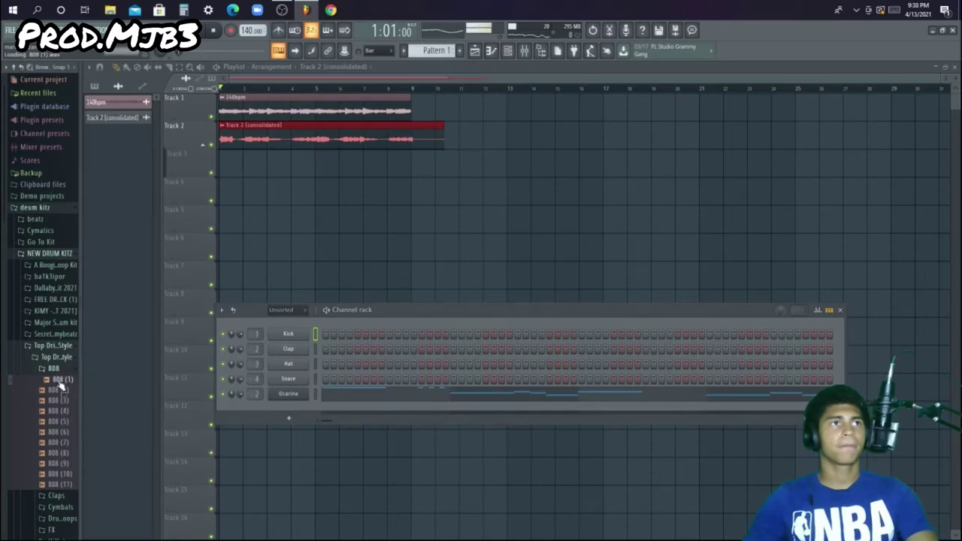
left_click(60, 390)
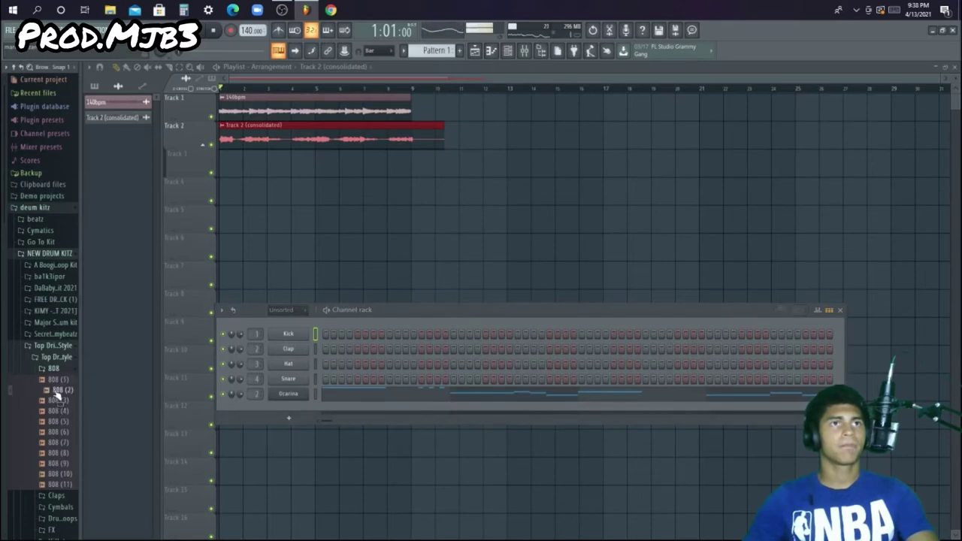
left_click(59, 401)
left_click(60, 411)
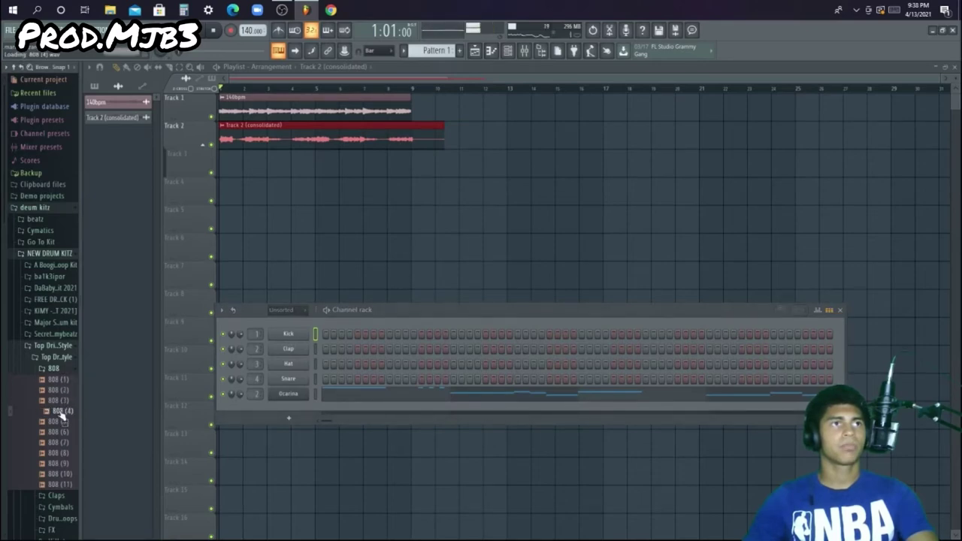
left_click_drag(286, 406, 274, 412)
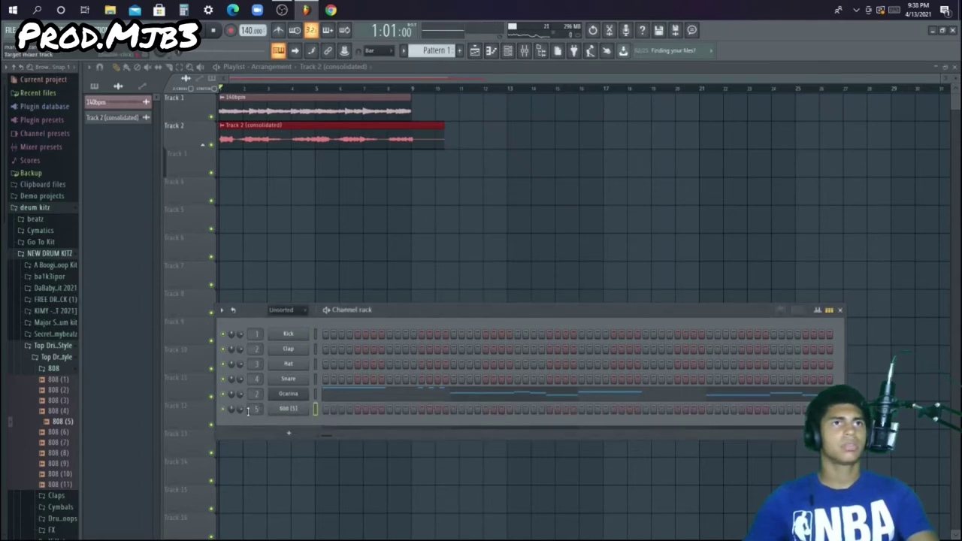
Collapse the 808 folder, route the 808 (5) channel to mixer track 4, and clear the Ocarina notes from Pattern 1
left_click(70, 369)
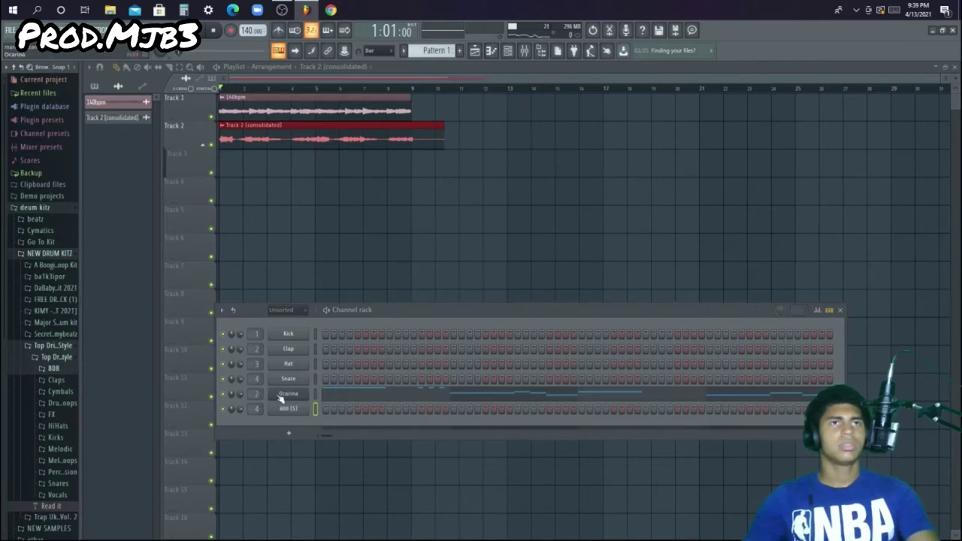
right_click(304, 392)
left_click(418, 394)
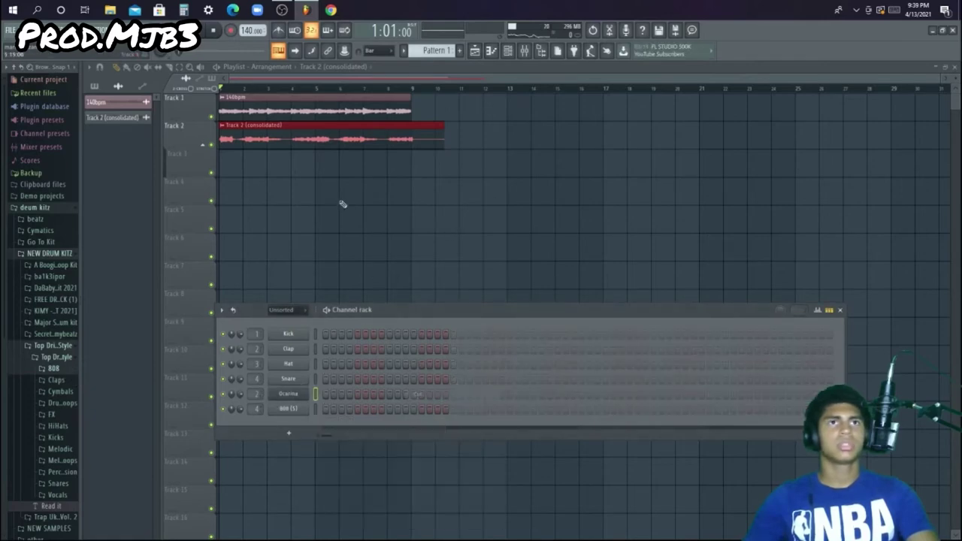
Delete the Drip effect from Insert 2 and close the mixer
left_click(523, 50)
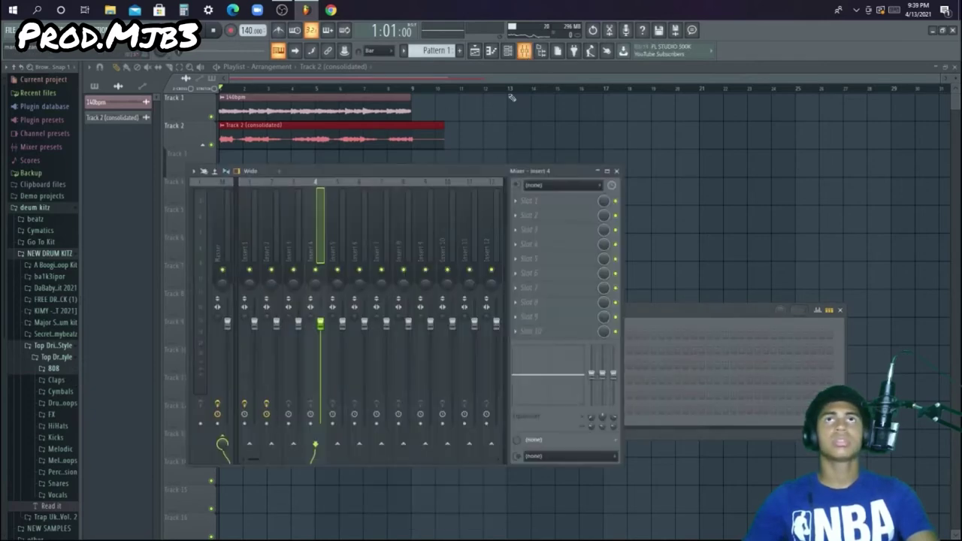
left_click(269, 204)
left_click(517, 202)
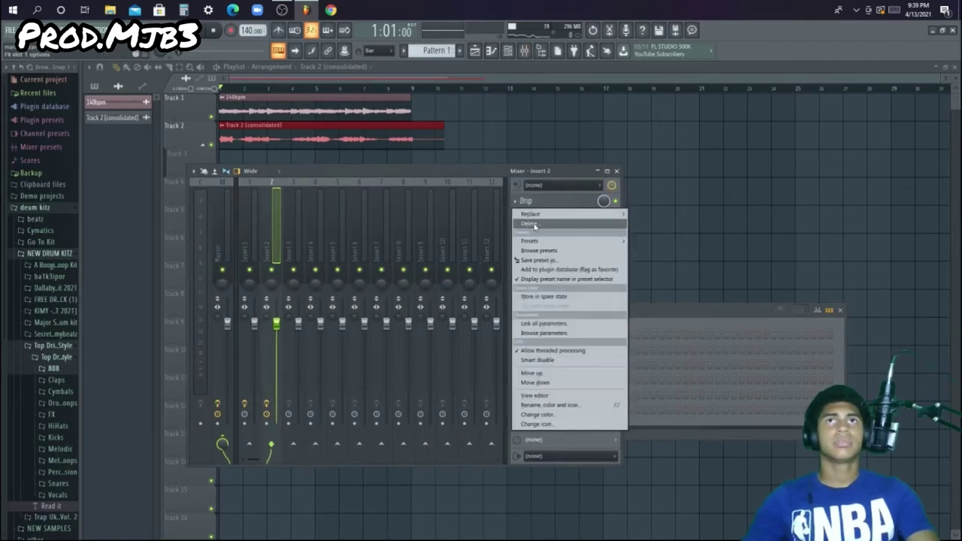
left_click(511, 215)
left_click(529, 319)
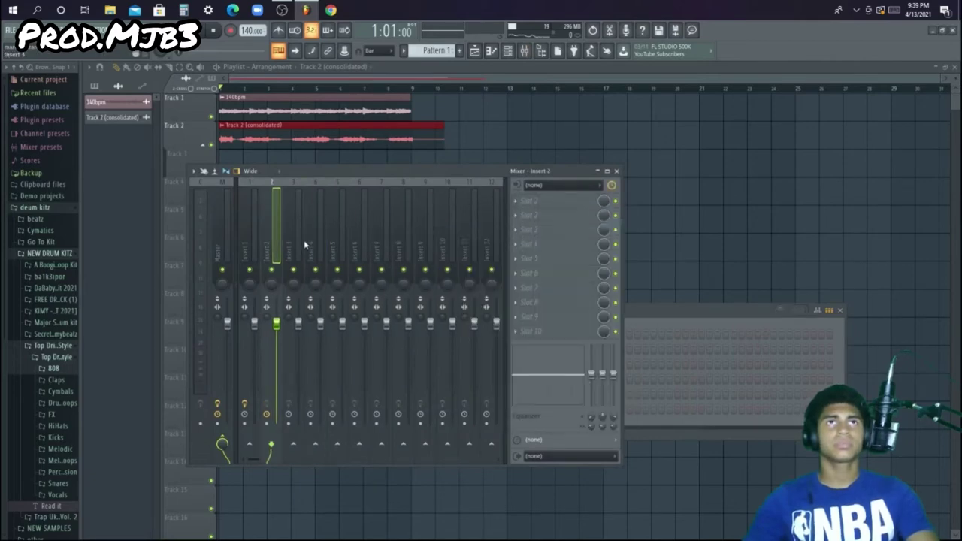
left_click(617, 172)
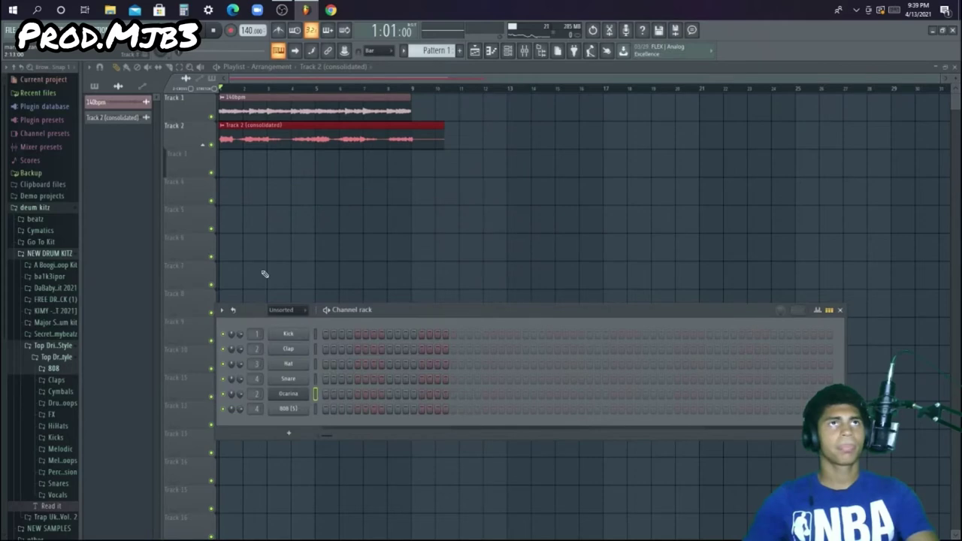
Load hat (6) onto the Hat channel, hat (2) onto the Snare channel, and kick (20) onto the Kick channel
left_click(244, 172)
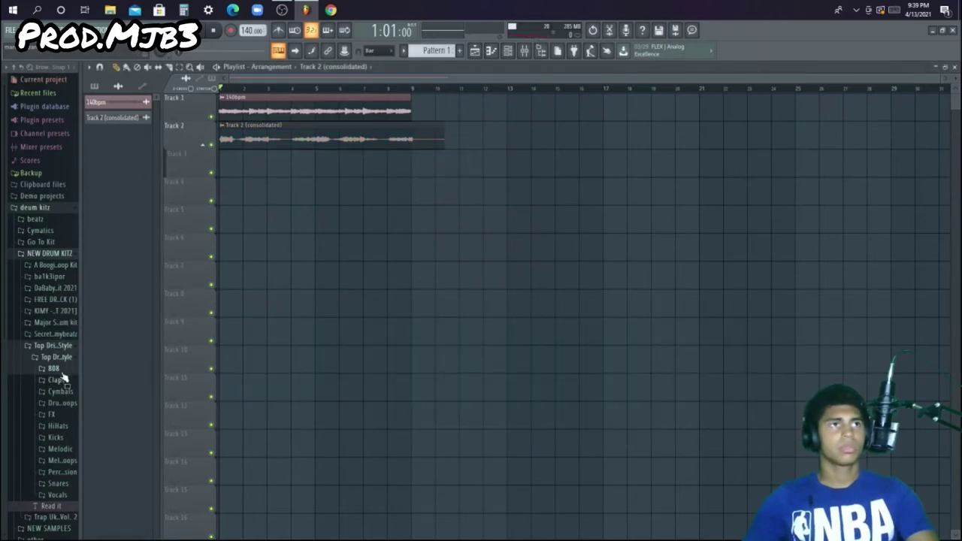
left_click(508, 52)
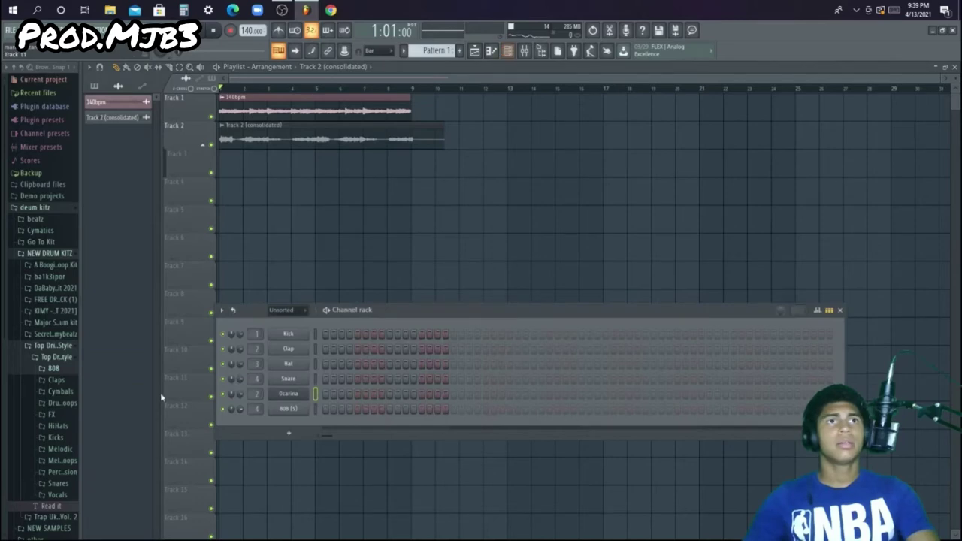
left_click(58, 425)
left_click_drag(60, 490, 288, 364)
left_click_drag(61, 448, 288, 379)
left_click(59, 425)
left_click(60, 439)
left_click_drag(61, 376, 288, 334)
Audition kit samples over playback, load snare (17) onto the Clap channel, and add cymbal (1) and fx (7)
left_click(59, 455)
key("space")
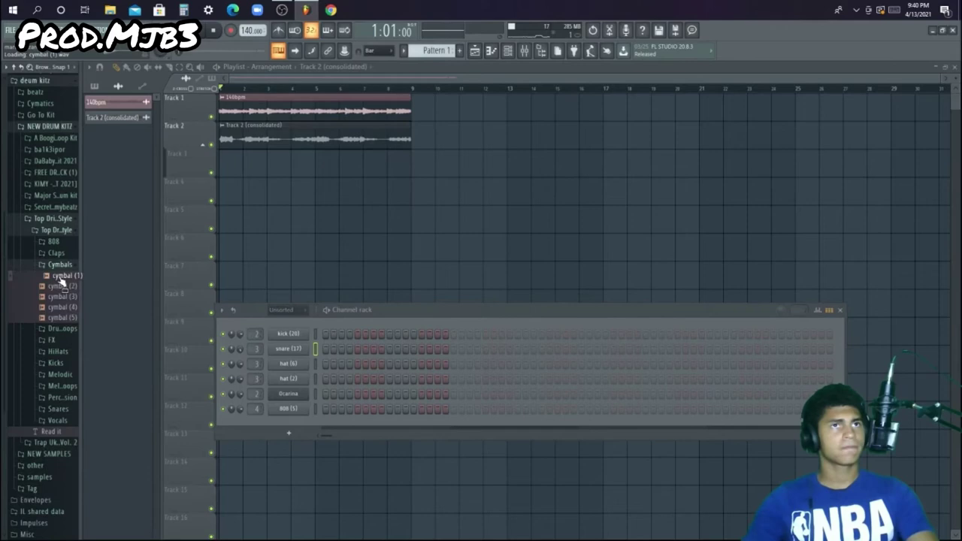
left_click(51, 287)
left_click(57, 363)
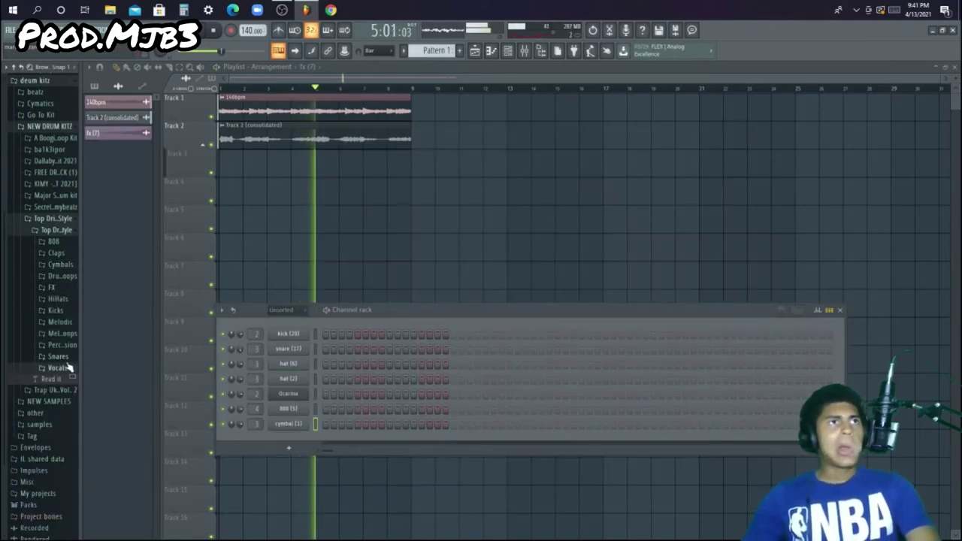
Collapse the drum kit folders and place an eight-bar Pattern 1 clip at the start of Track 3
left_click(68, 231)
left_click(70, 304)
left_click(60, 225)
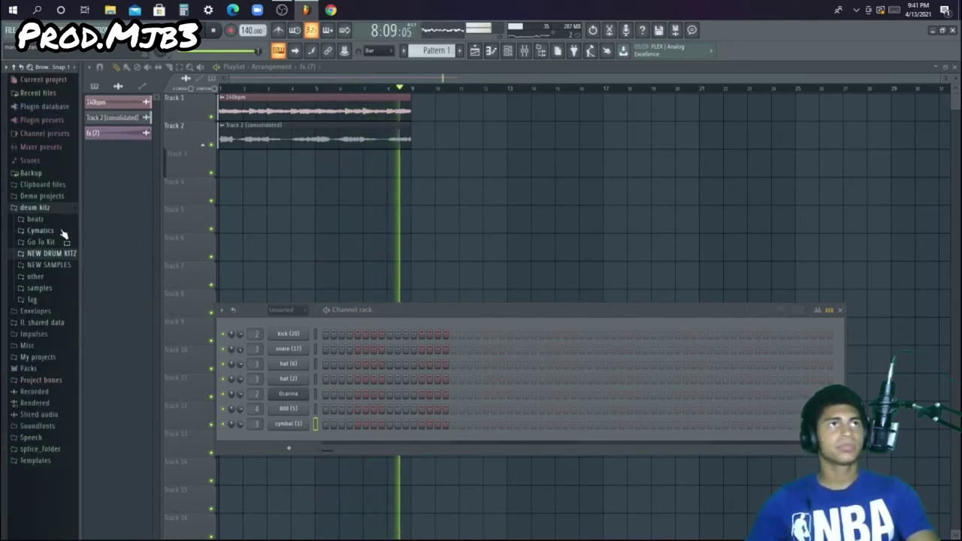
left_click(94, 85)
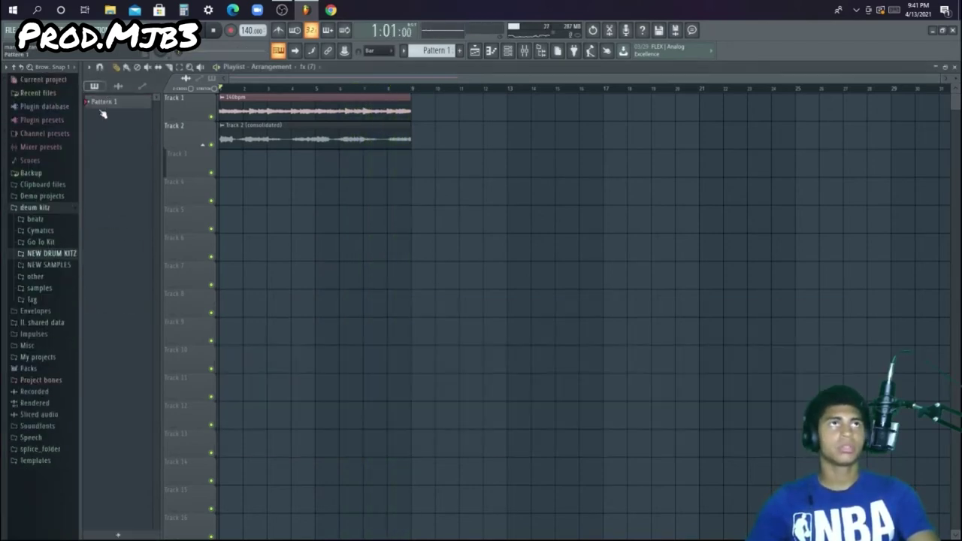
left_click_drag(242, 173, 363, 174)
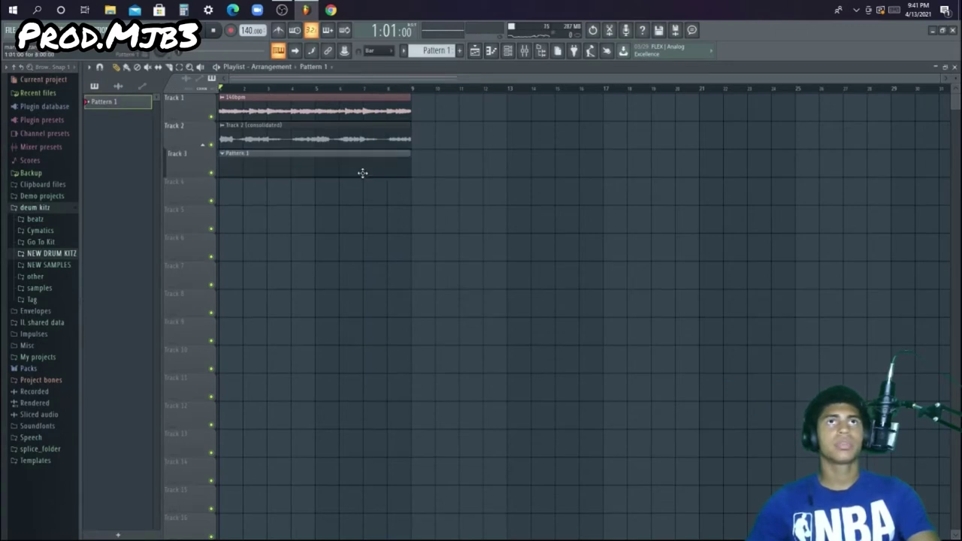
Add the ValhallaSupermassive effect to the first slot of mixer Insert 3
left_click(524, 51)
left_click(525, 51)
left_click(508, 51)
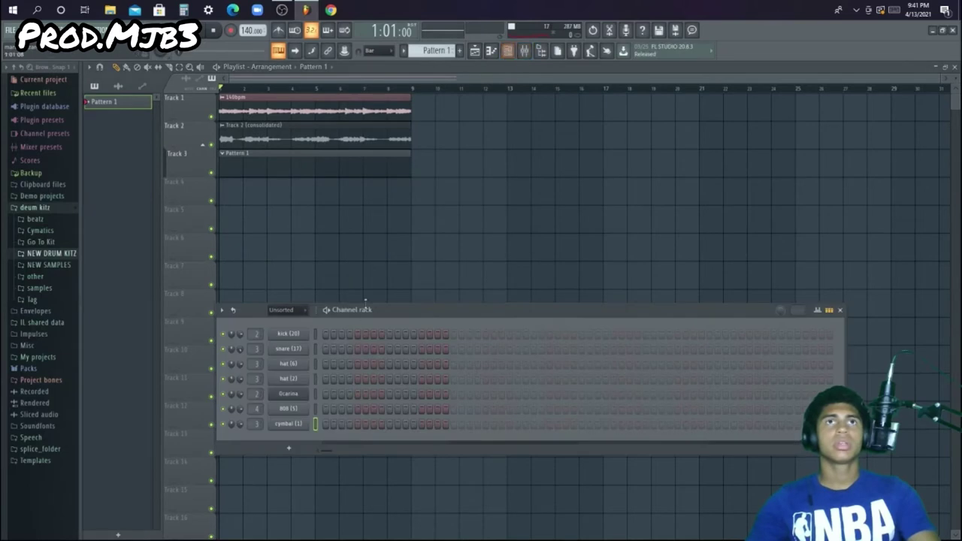
left_click(524, 52)
left_click(298, 225)
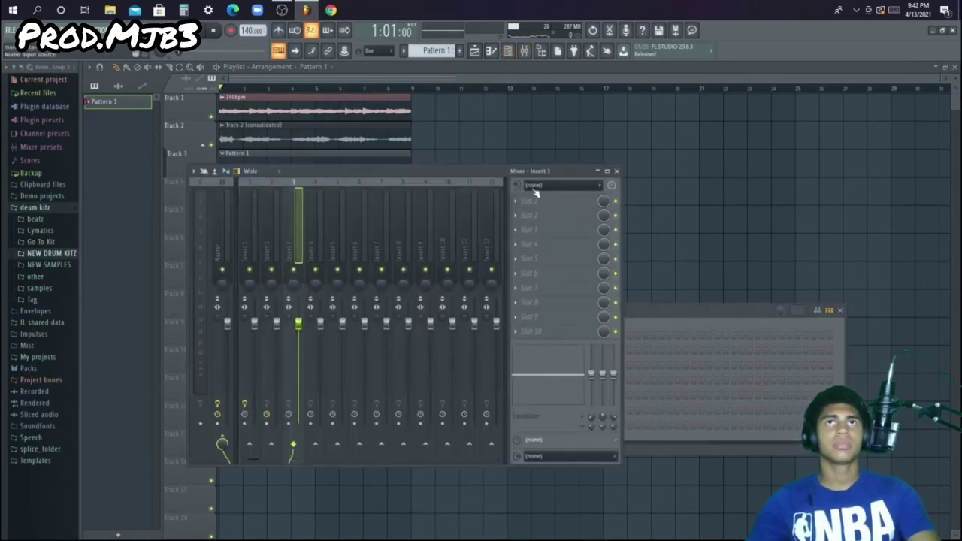
left_click(521, 202)
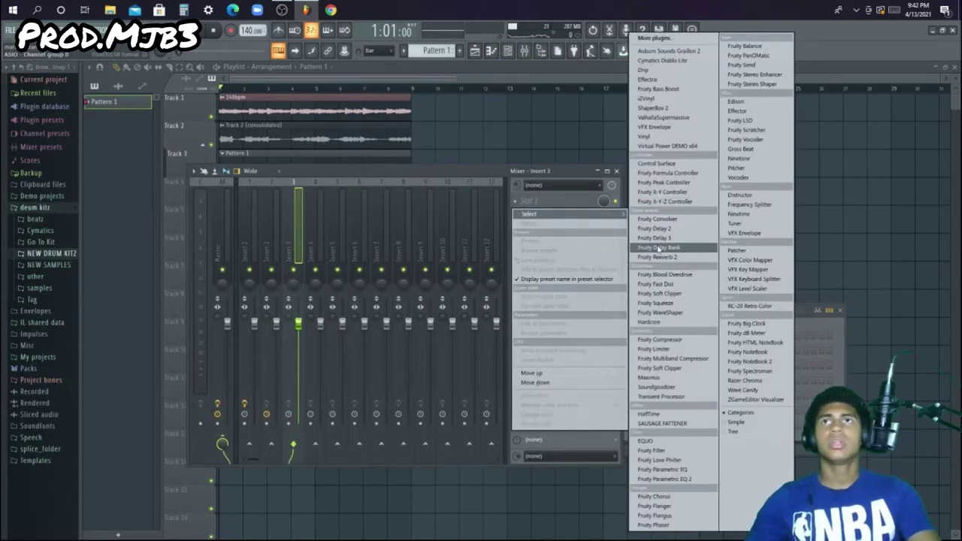
left_click(672, 118)
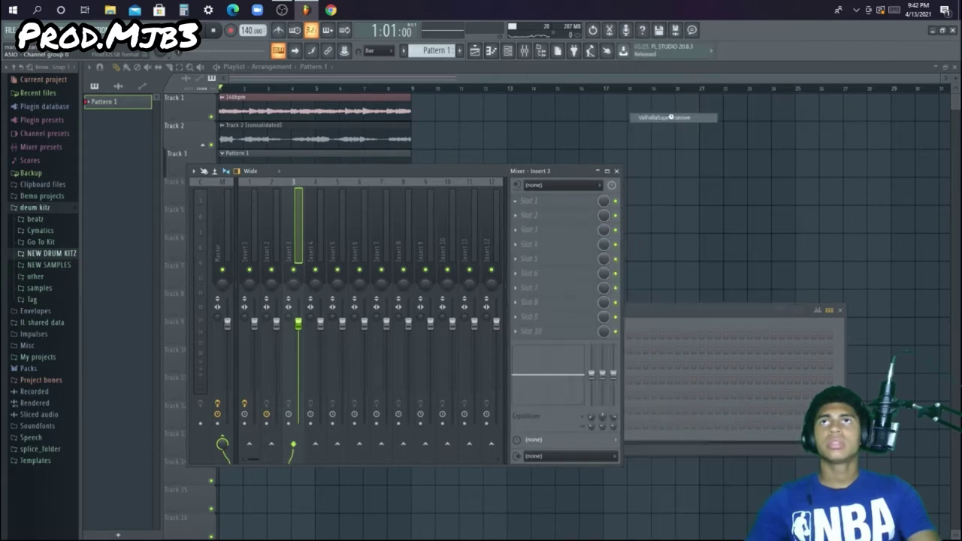
Load the eighth-note echo preset Echoes Out Of The Way in ValhallaSupermassive
left_click(361, 301)
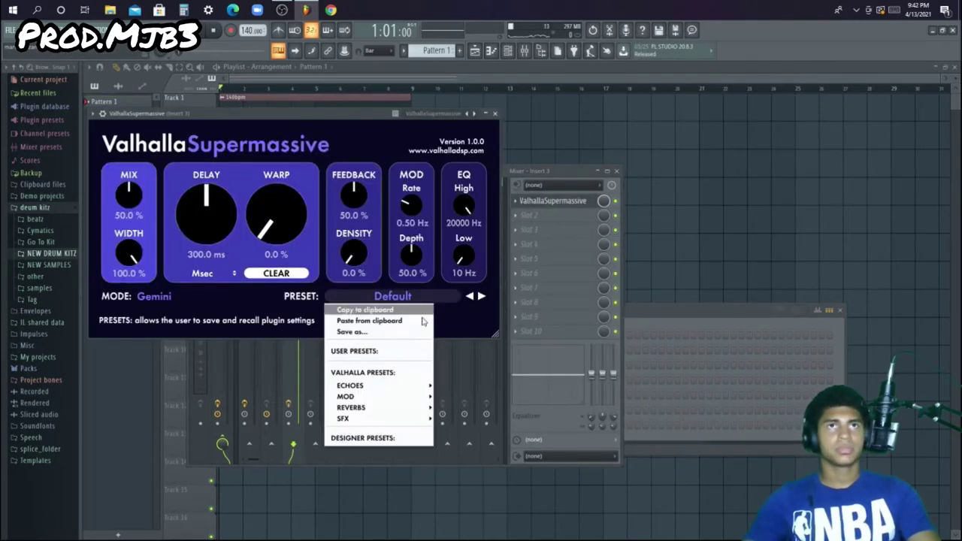
mouse_move(372, 385)
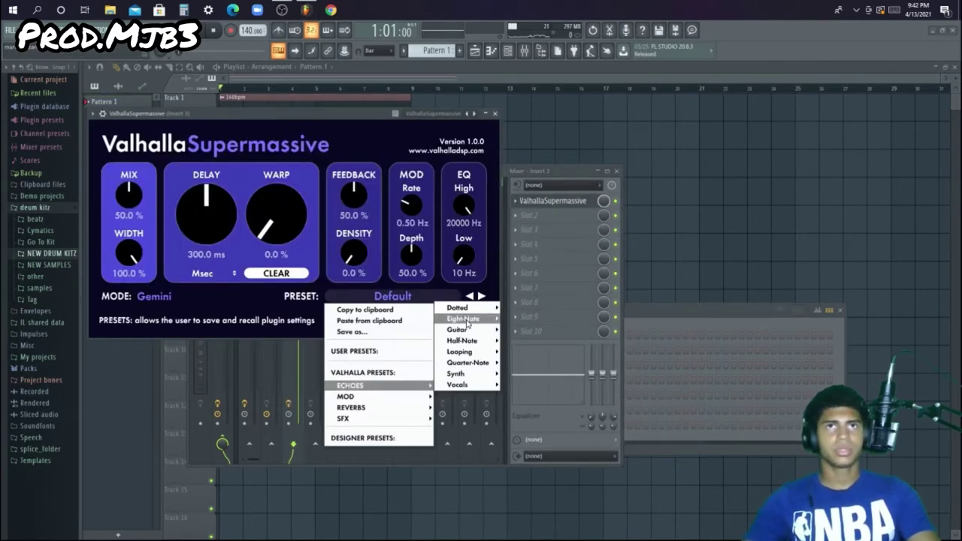
mouse_move(467, 320)
left_click(539, 297)
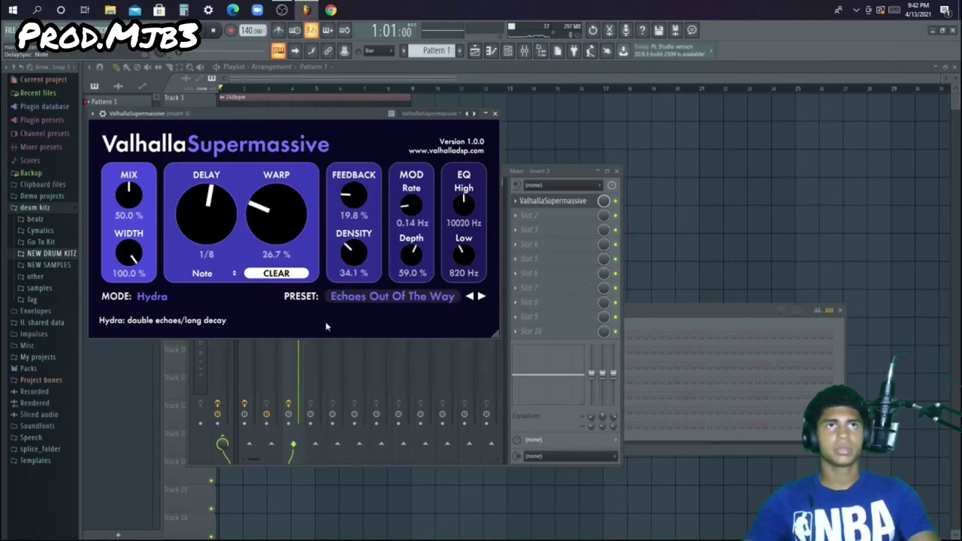
Set ValhallaSupermassive's mix to 1.2% and width to 10.4%, and lower its Insert 3 effect slot level to 48%
left_click_drag(127, 197, 128, 316)
left_click_drag(604, 201, 603, 213)
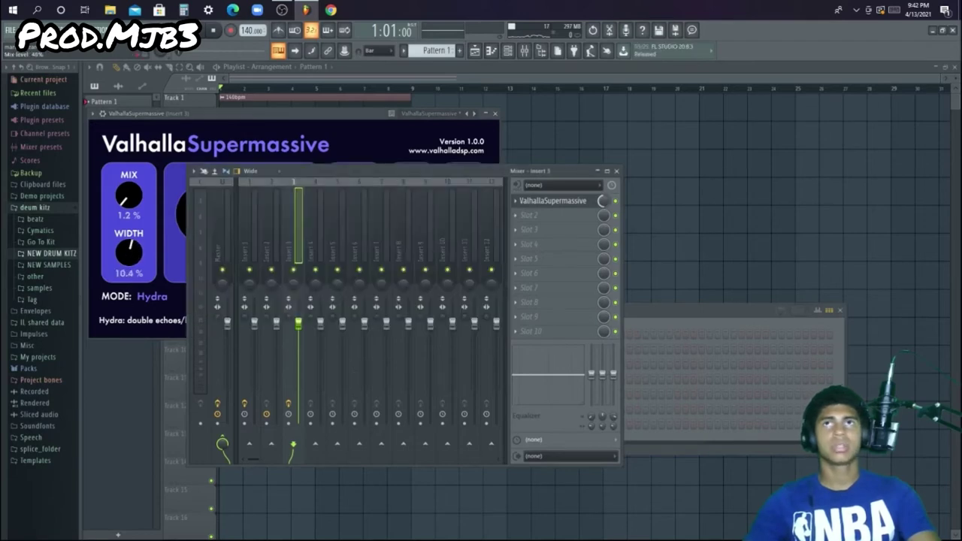
left_click(486, 115)
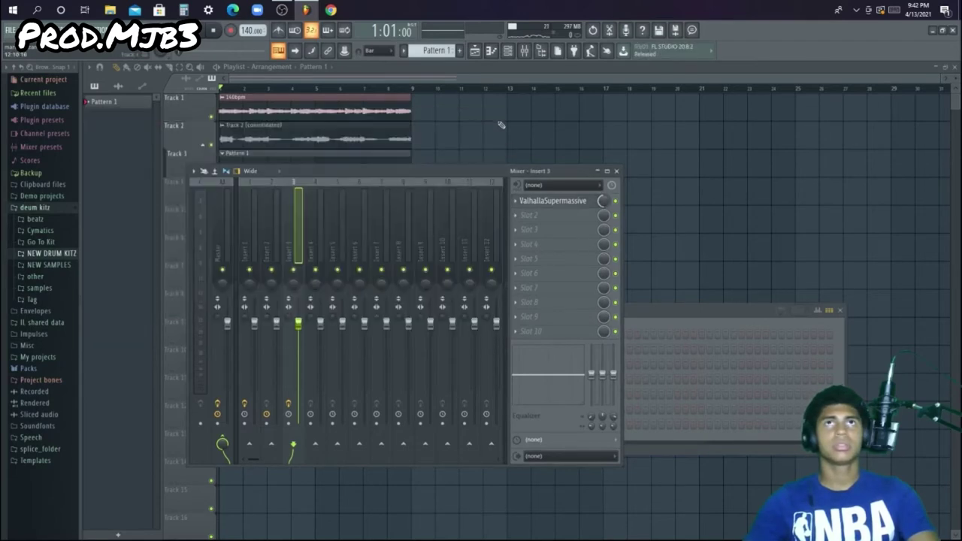
left_click(617, 170)
Normalize the 808 (5) sample in its channel settings and check its volume envelope
left_click(301, 412)
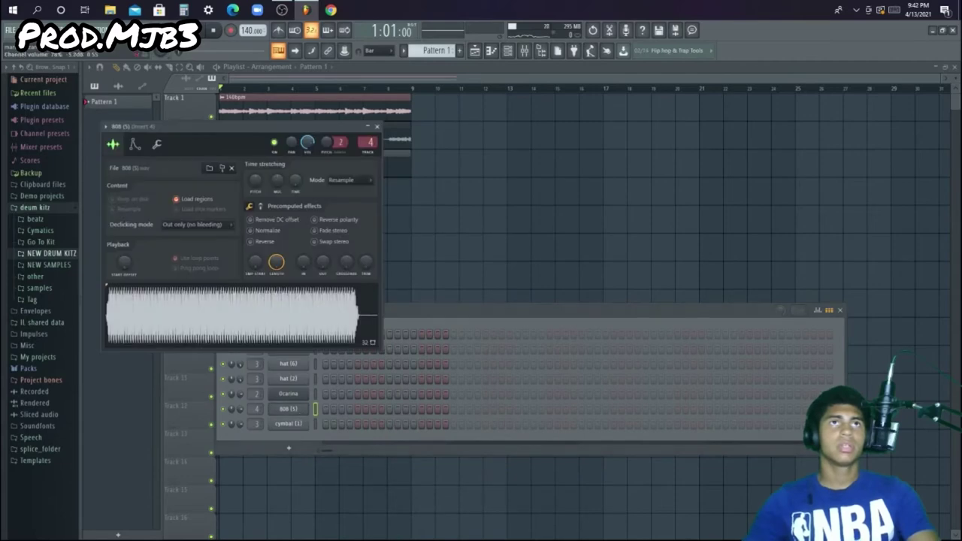
left_click(251, 231)
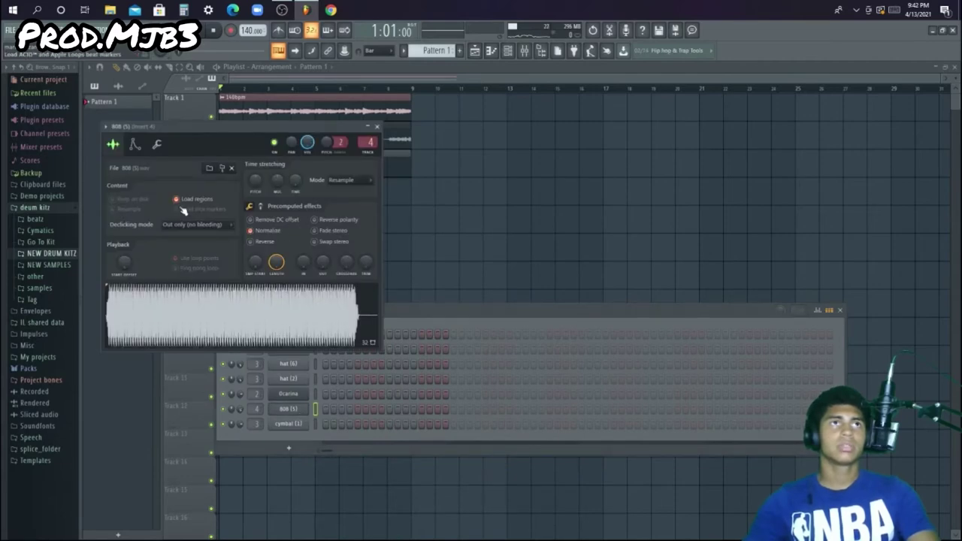
left_click(134, 145)
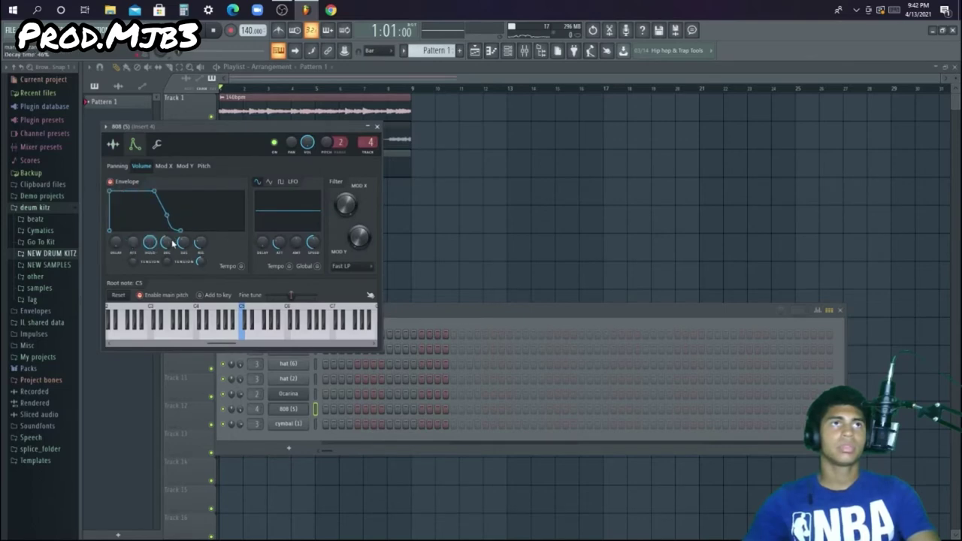
left_click(114, 145)
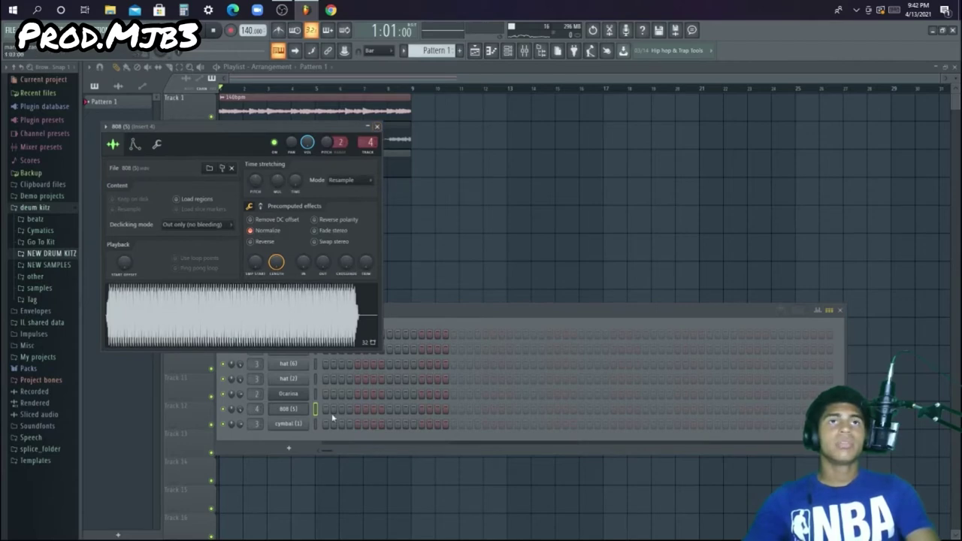
left_click(377, 126)
Draw a one-beat note above C5 on the third beat of bar 1 in the hat (6) #2 piano roll
left_click_drag(371, 321, 378, 350)
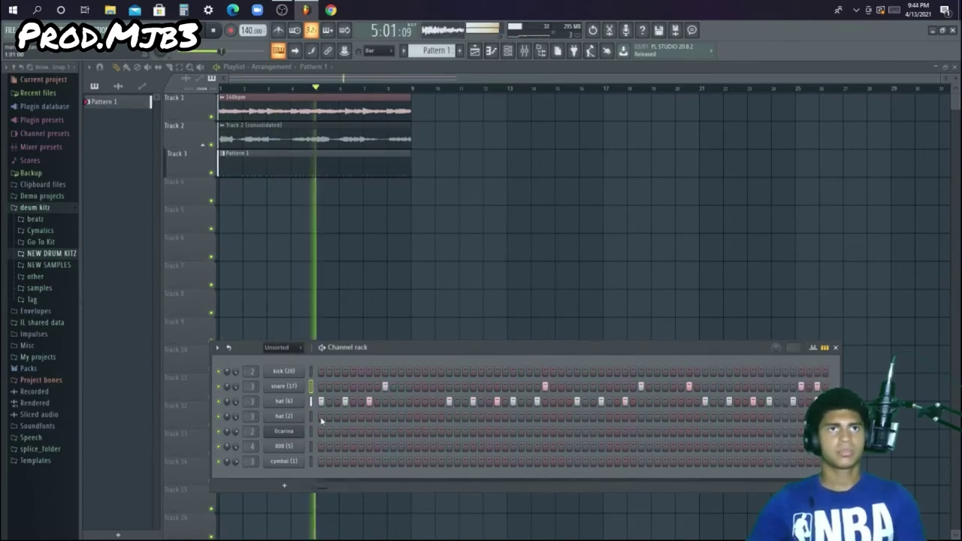
key("space")
right_click(300, 421)
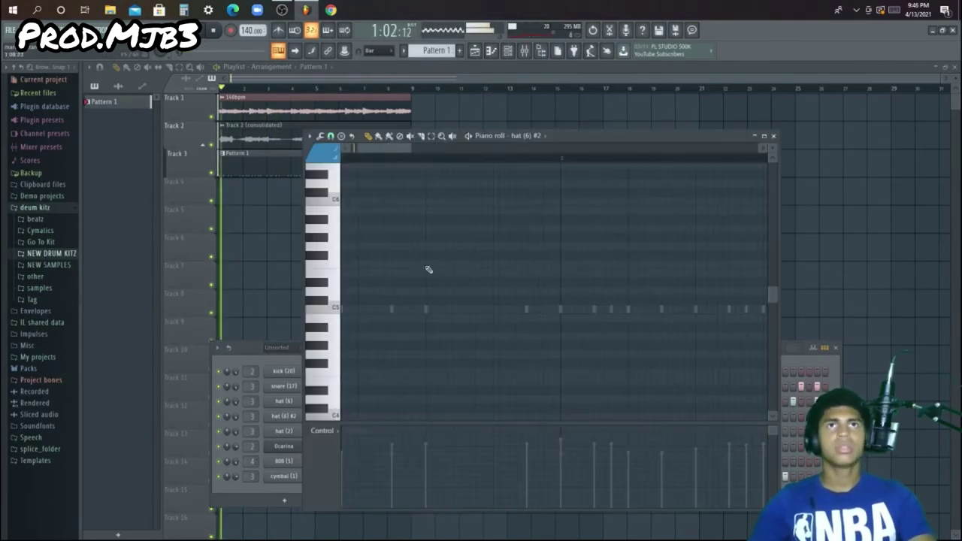
key("space")
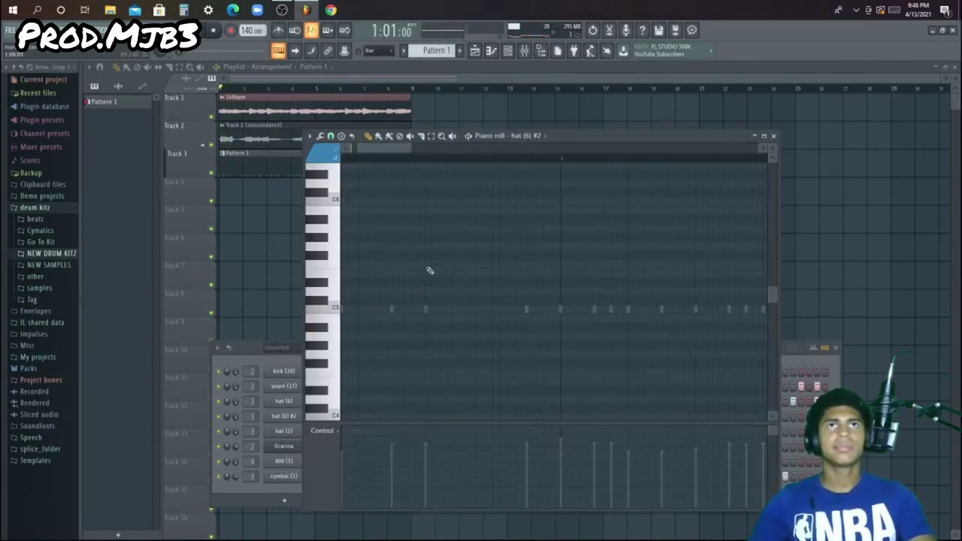
left_click_drag(432, 271, 438, 269)
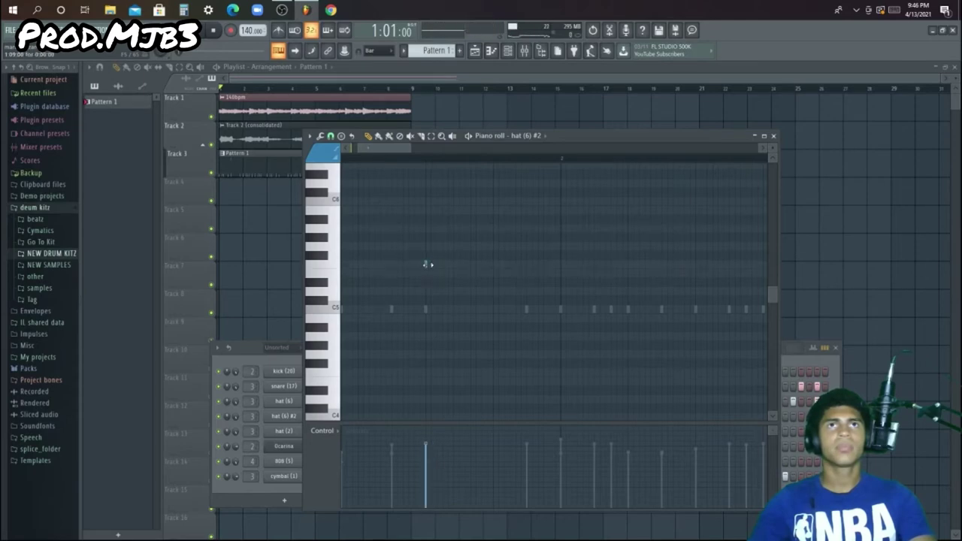
key("space")
Select the one-beat hat note and chop it into eight equal hits with the chopper's default pattern
left_click(431, 136)
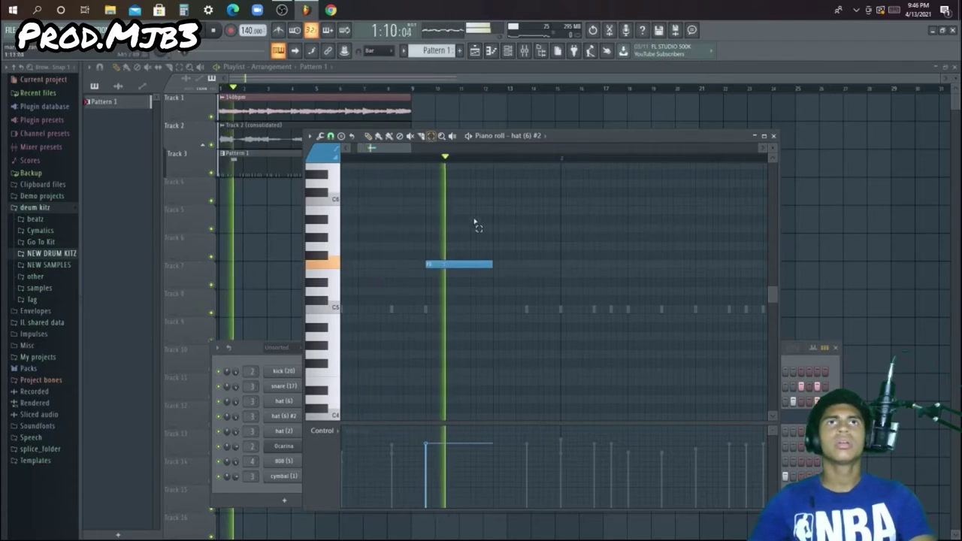
key("space")
left_click_drag(453, 215, 477, 304)
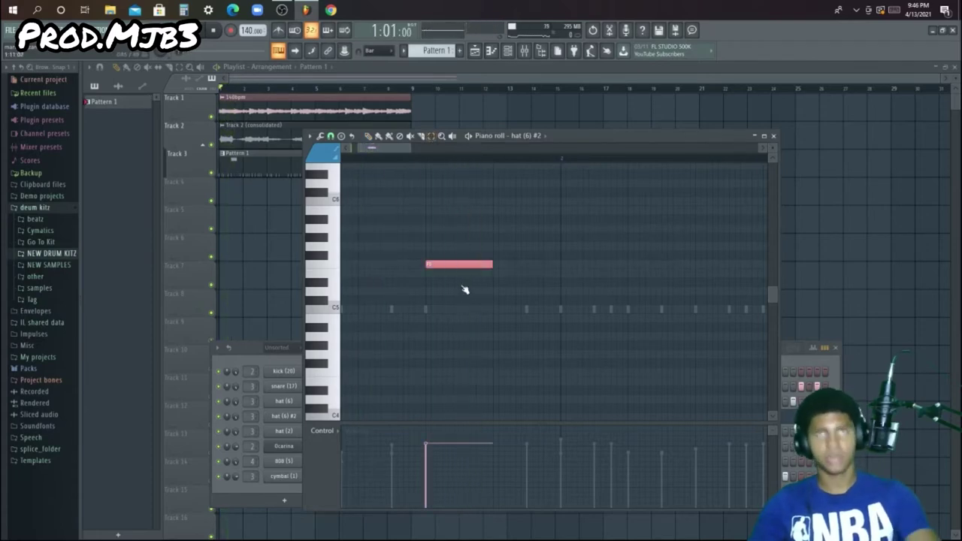
key("alt+u")
left_click_drag(446, 381, 446, 391)
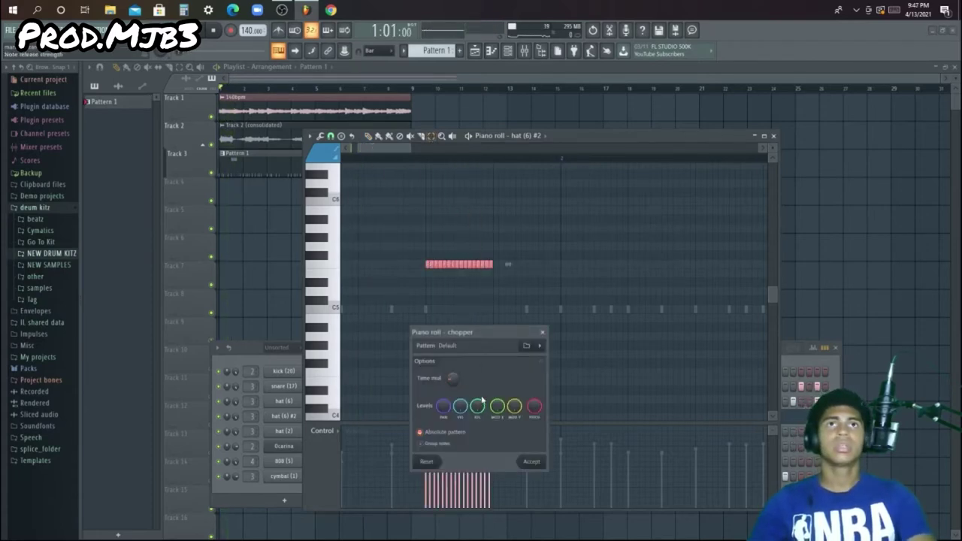
left_click(535, 458)
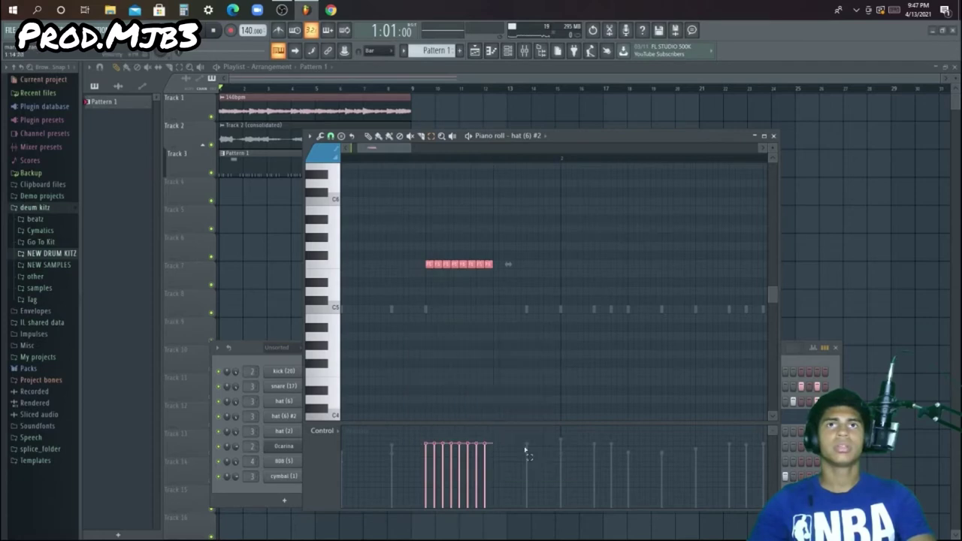
Play back the hat rolls with the drum pattern and examine the step sequences in the channel rack
key("space")
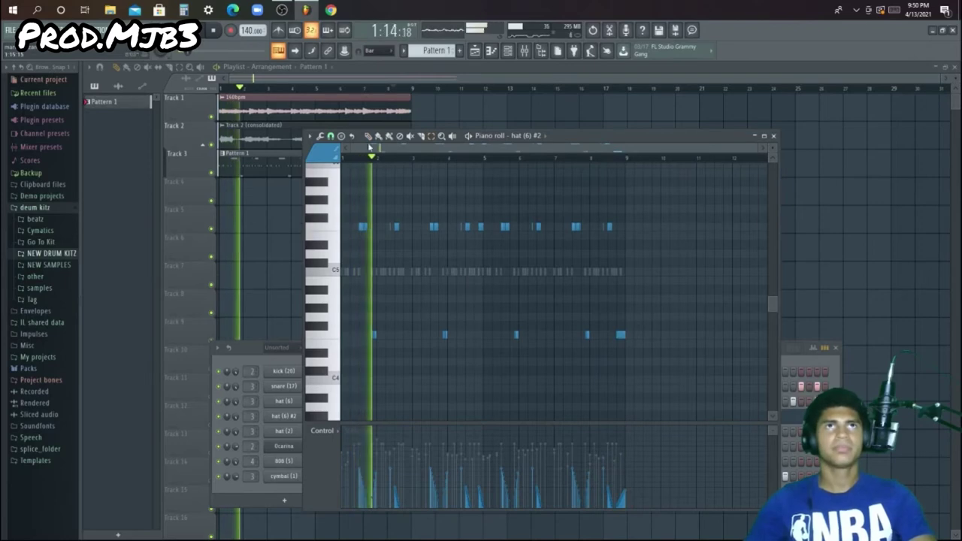
key("space")
left_click(775, 139)
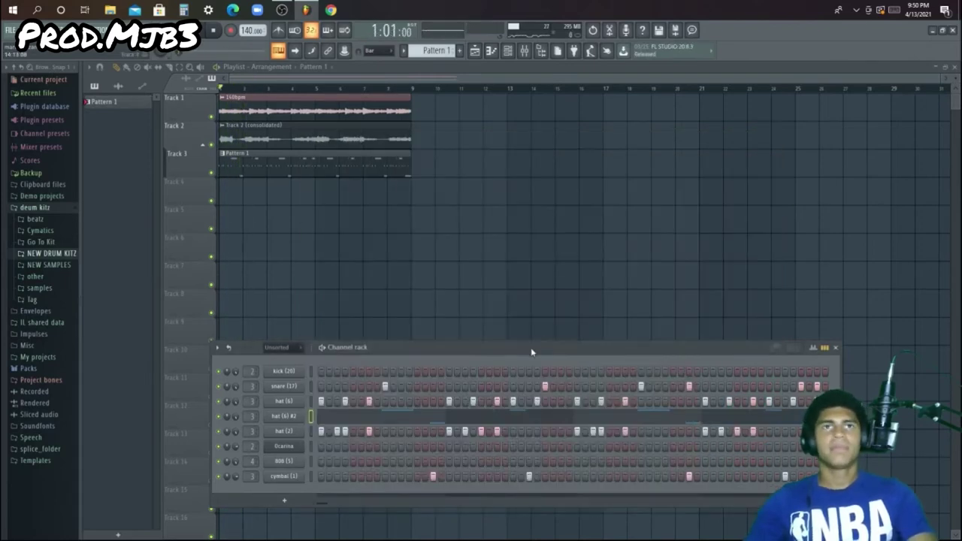
left_click_drag(530, 348, 531, 265)
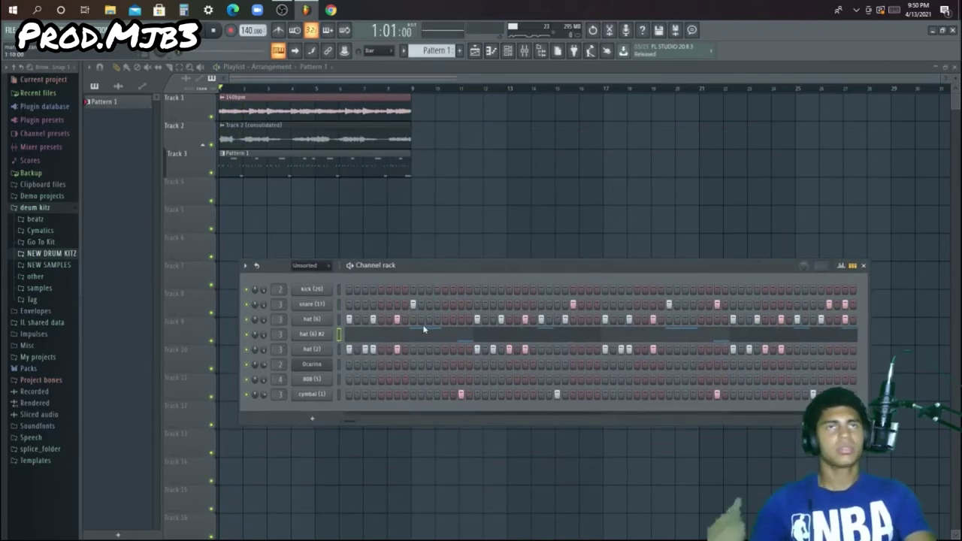
key("space")
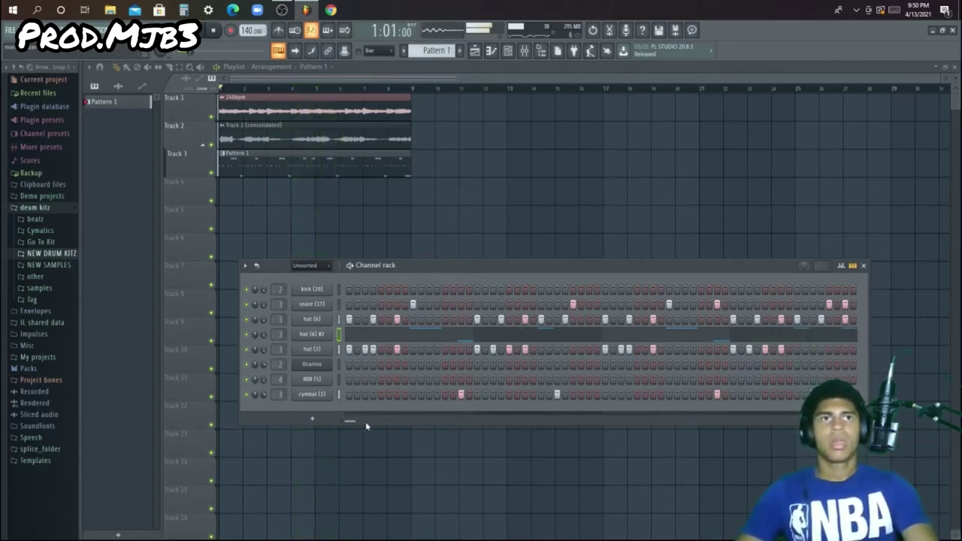
left_click_drag(367, 424, 371, 424)
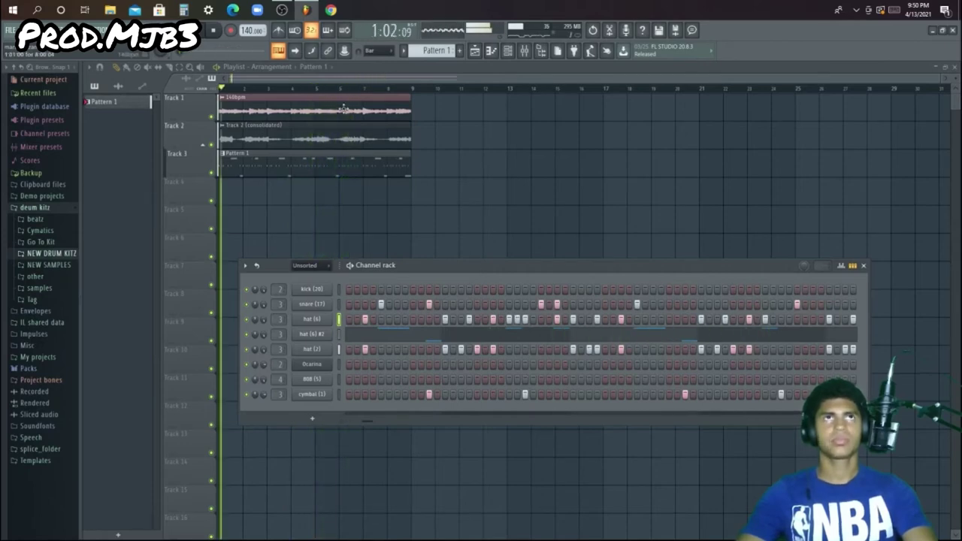
key("F6")
key("space")
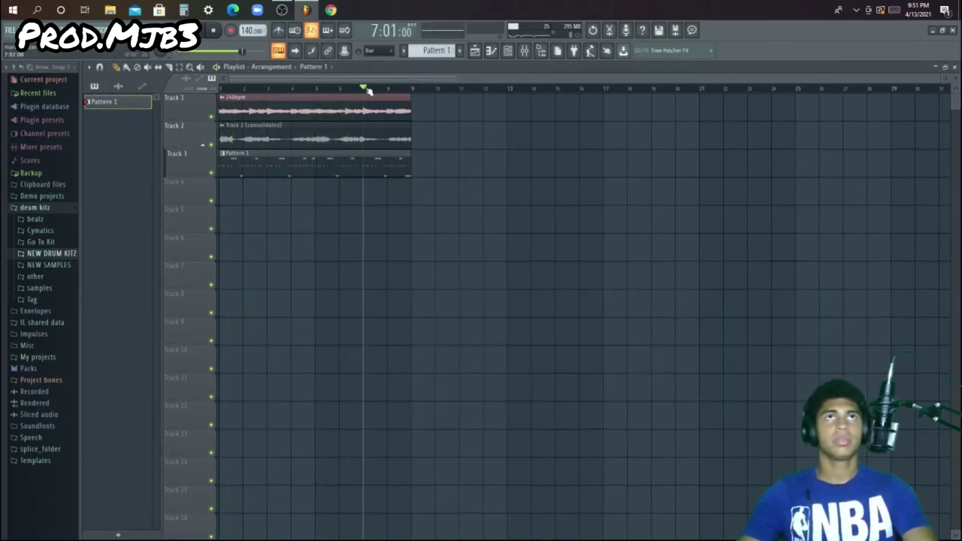
Bring back the channel rack and open the 808 (5) channel in the piano roll
left_click(492, 50)
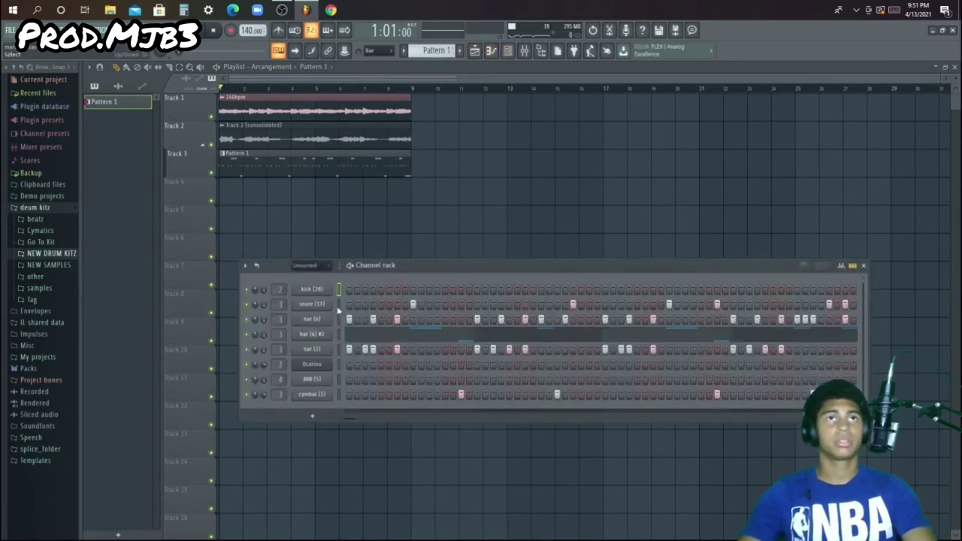
right_click(328, 385)
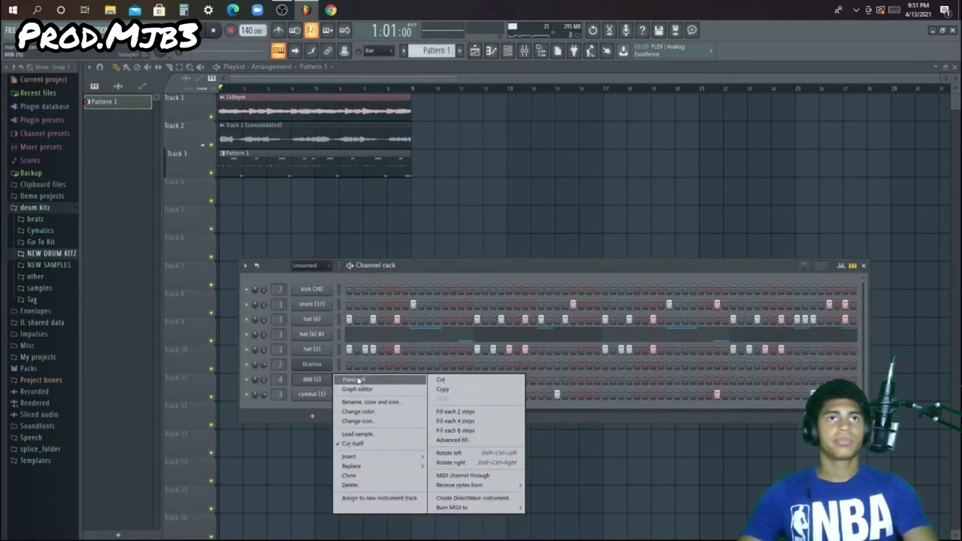
left_click(357, 380)
scroll(336, 331, "up", 5)
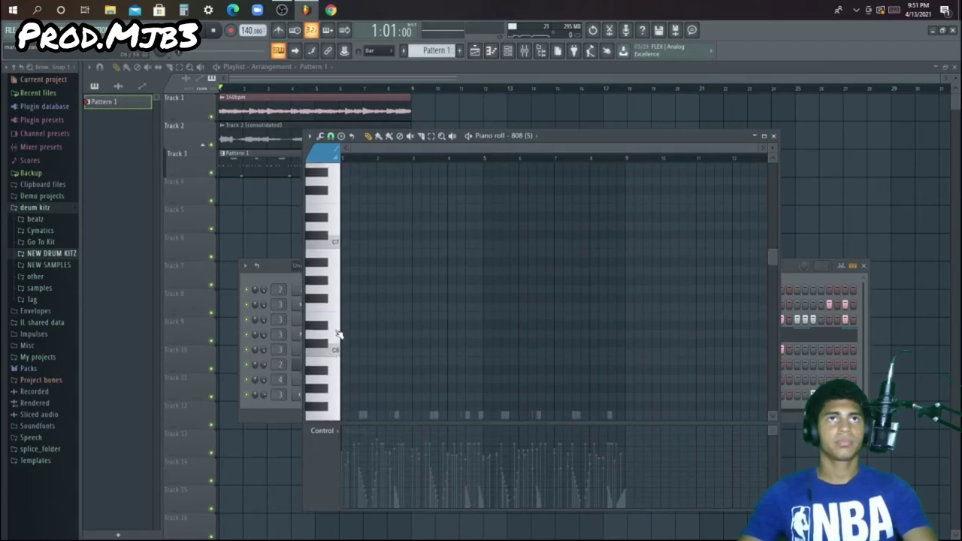
scroll(329, 294, "up", 3)
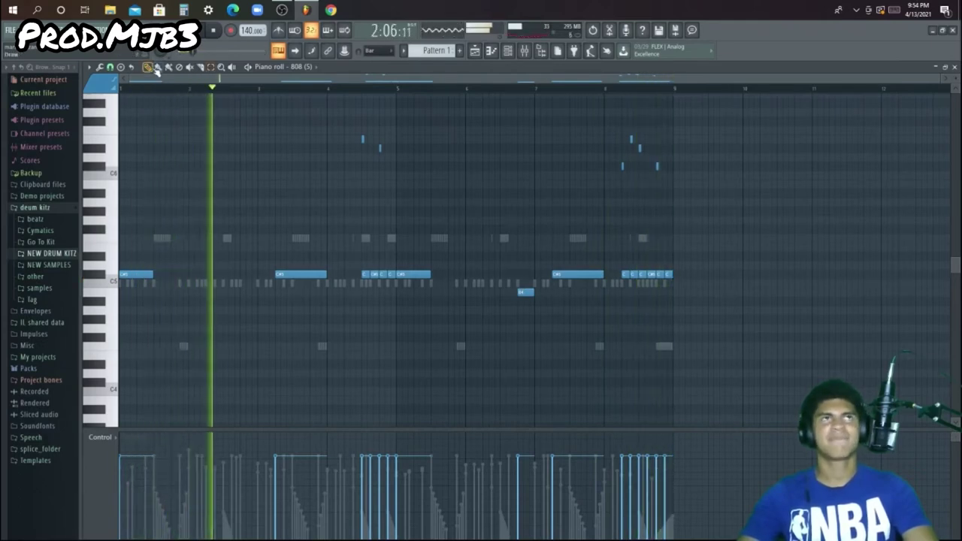
Stop playback, close the 808 (5) piano roll and play the pattern from the channel rack
key("space")
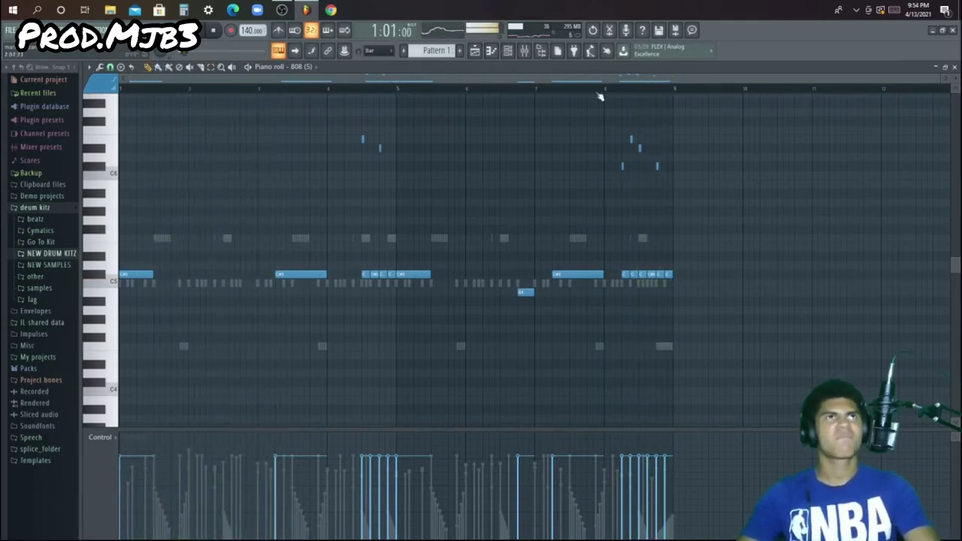
left_click(955, 68)
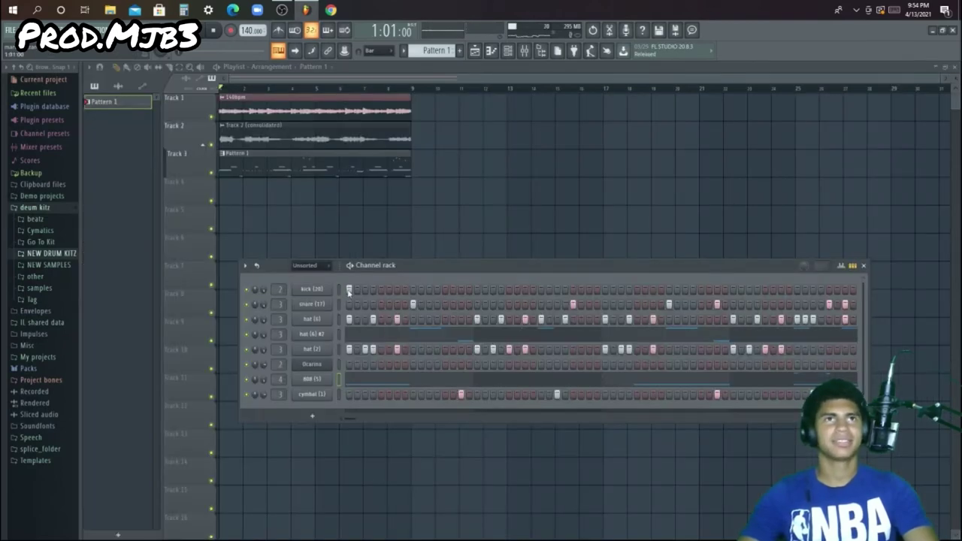
key("space")
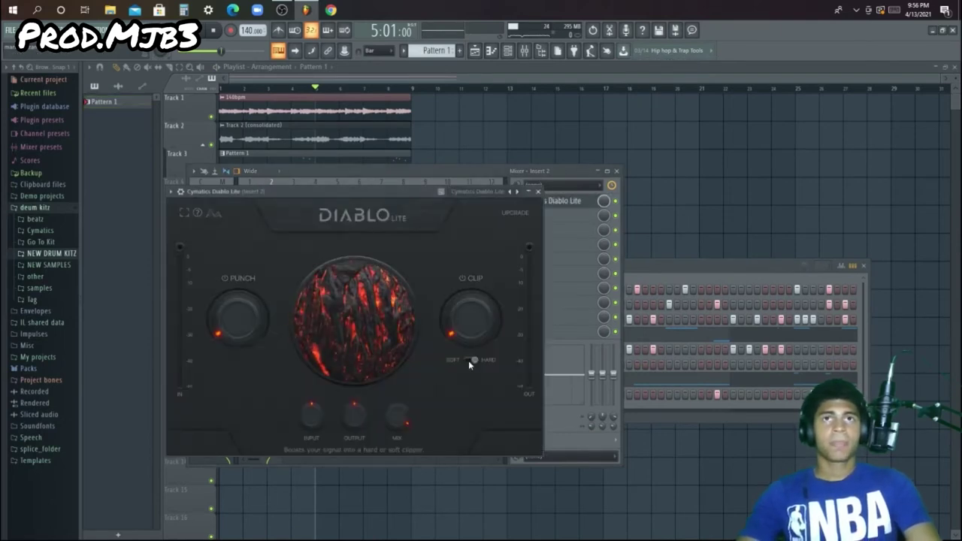
Set Diablo Lite's soft clip to 20 on mixer Insert 2 during playback and raise its punch to a similar amount
key("space")
left_click_drag(461, 335, 461, 327)
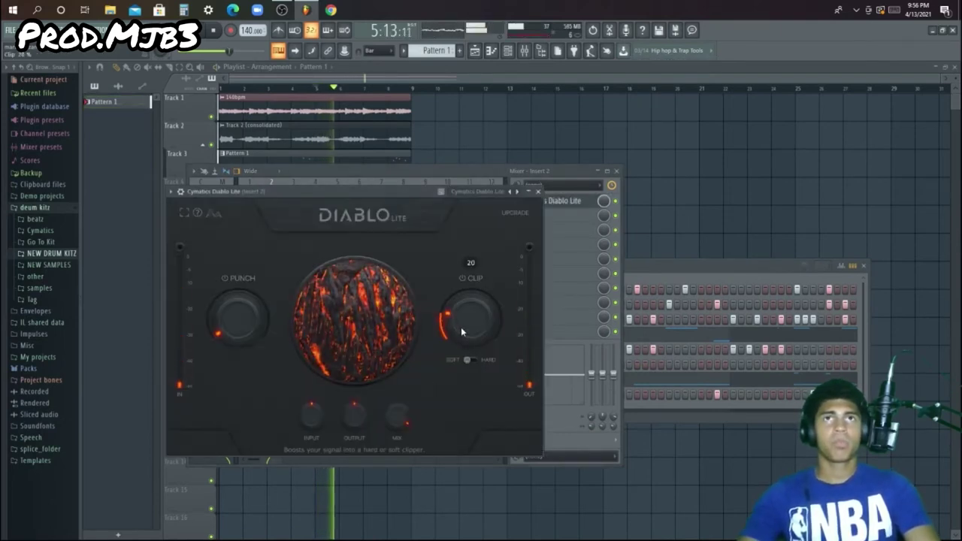
left_click_drag(246, 328, 245, 320)
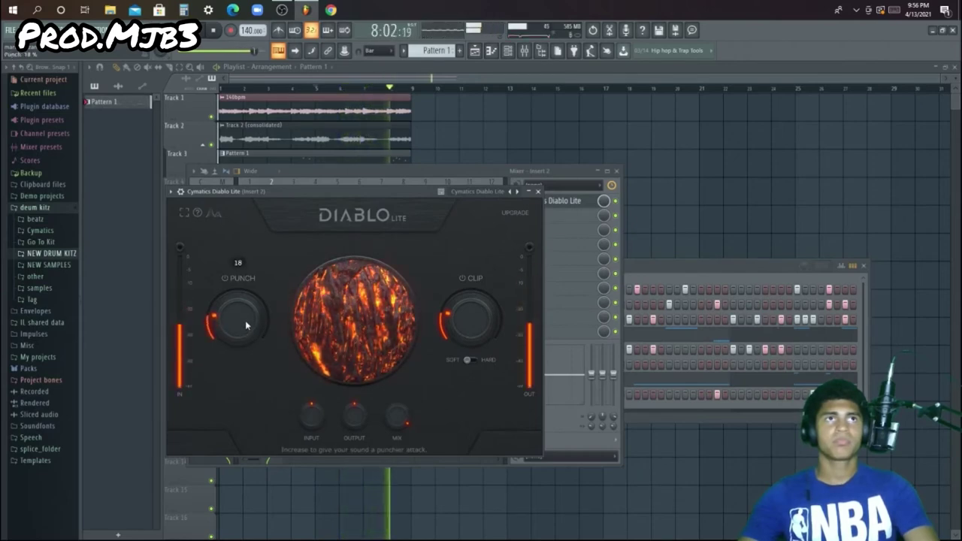
left_click_drag(245, 320, 230, 316)
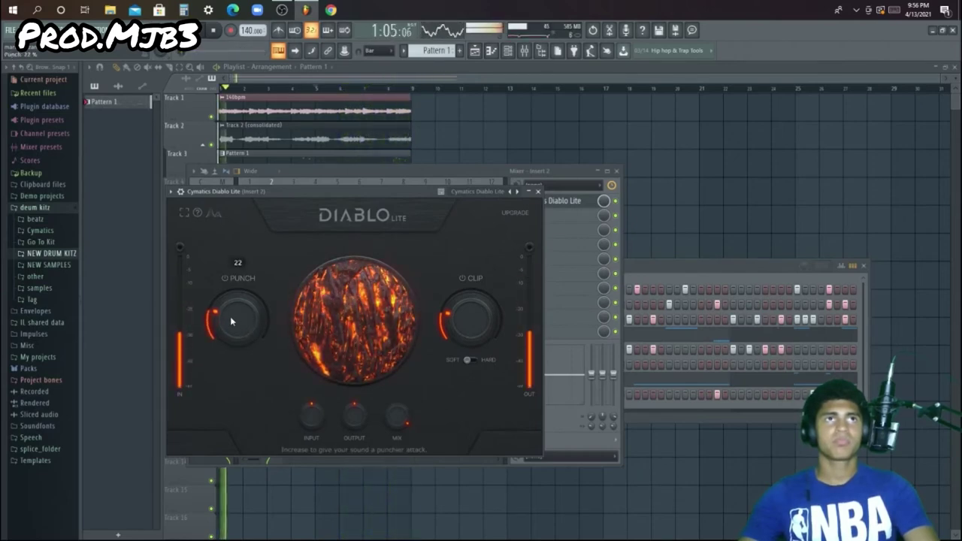
left_click(537, 191)
left_click(617, 172)
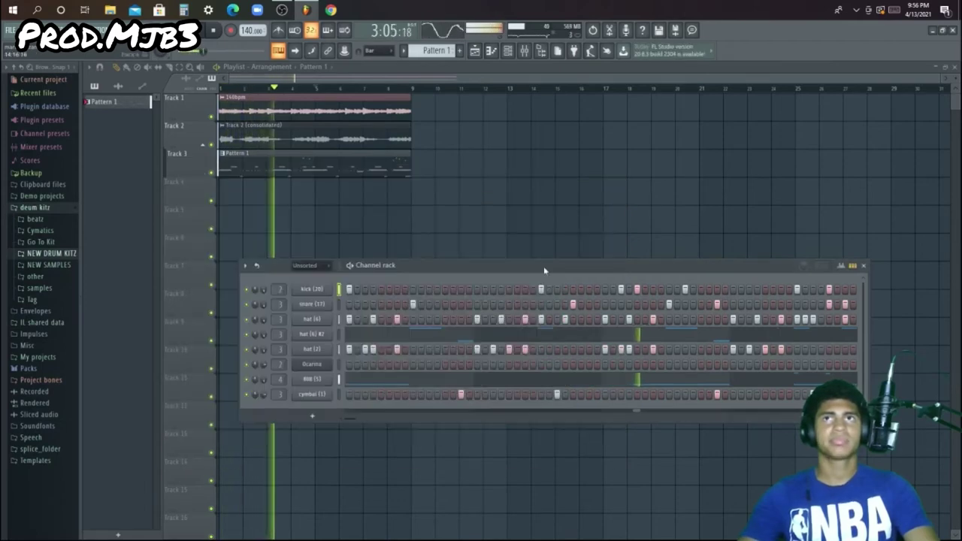
Examine the kick (20) piano roll and the 808 (5) sample settings during playback, repositioning the channel rack
right_click(315, 289)
left_click(331, 291)
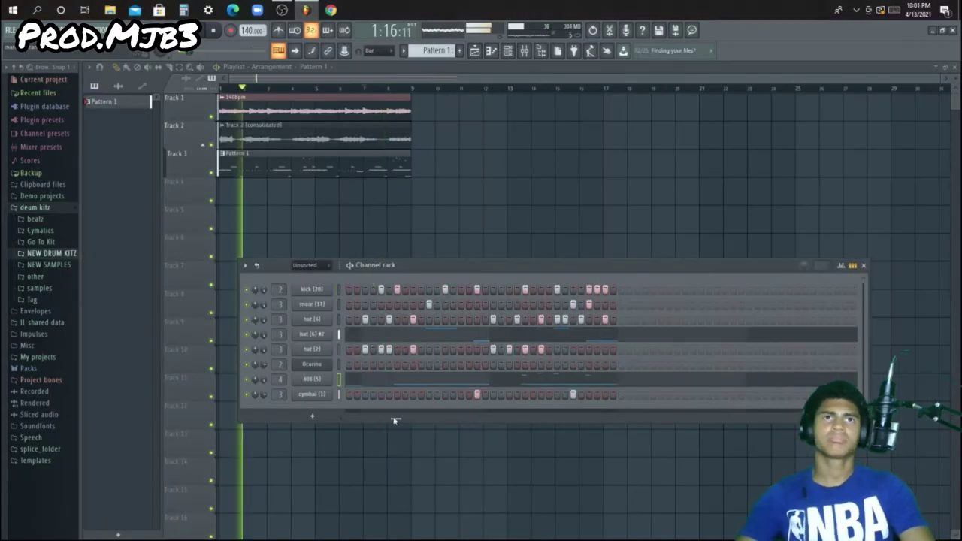
left_click_drag(393, 420, 346, 419)
left_click(322, 378)
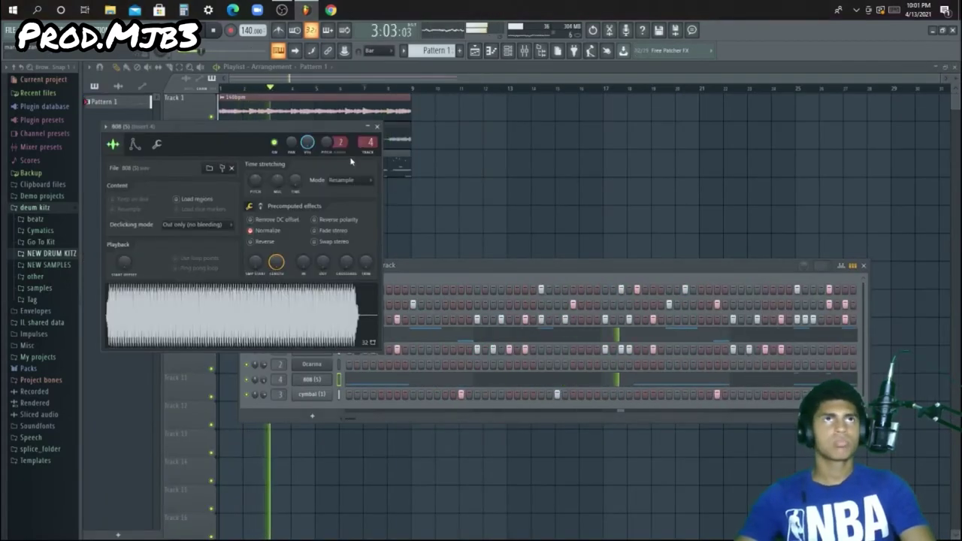
left_click(377, 127)
left_click_drag(462, 264, 436, 285)
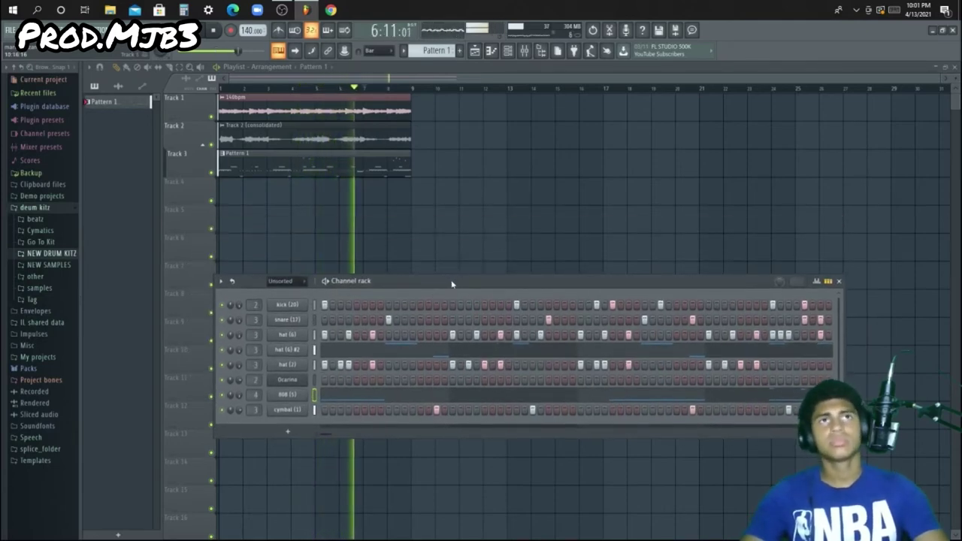
left_click_drag(451, 283, 453, 262)
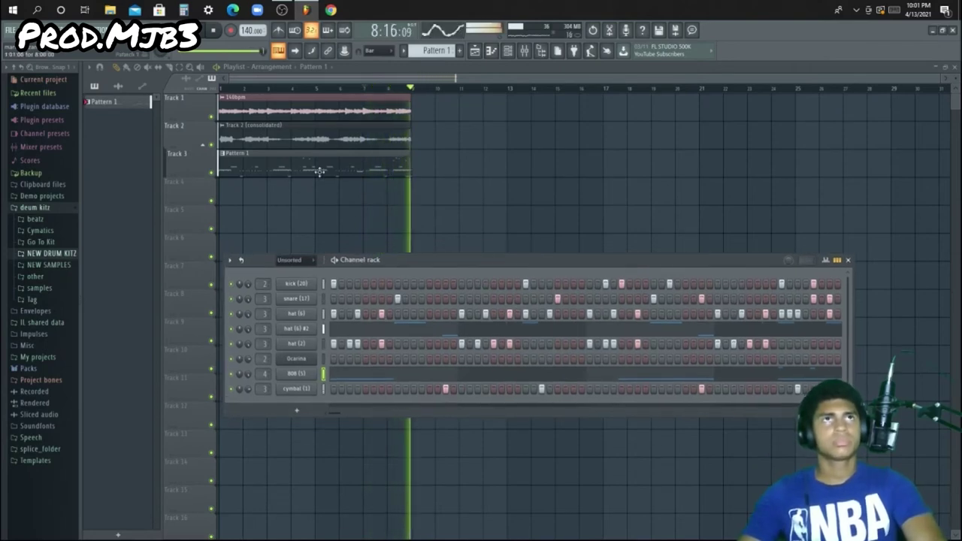
Hide the channel rack, stop playback and split Pattern 1 into separate patterns by channel
key("F6")
key("space")
left_click(251, 196)
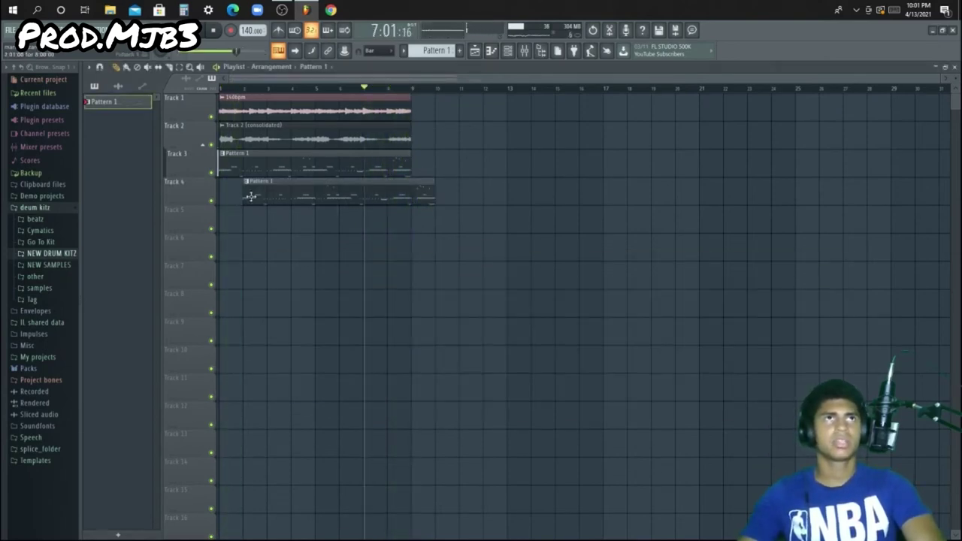
left_click(404, 51)
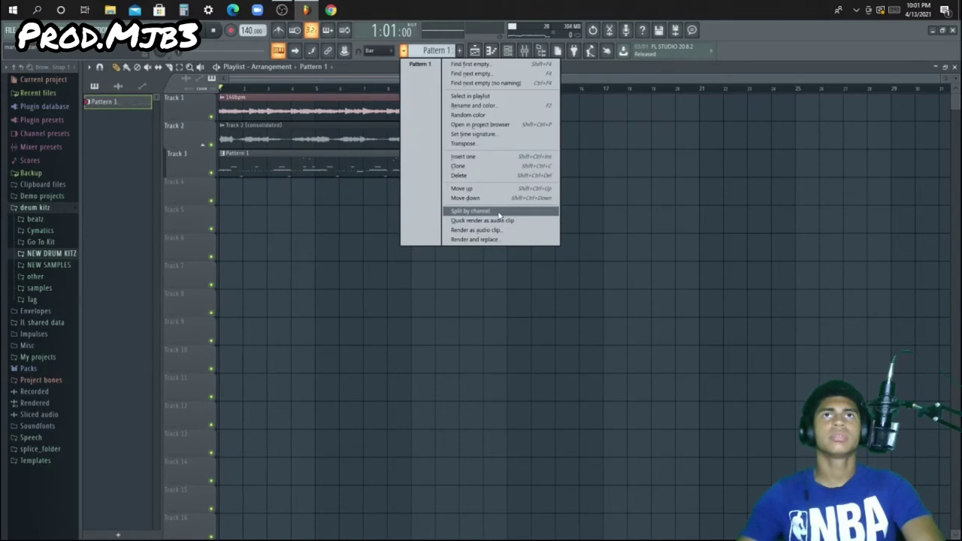
left_click(499, 212)
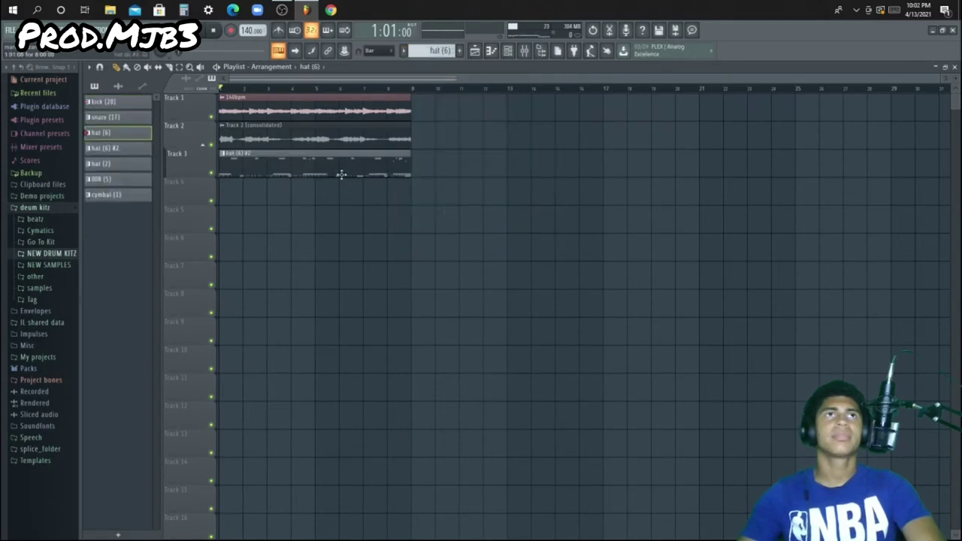
Move the 808 (5) clip from Track 3 to Track 4 and make it unique, confirming the prompt
left_click_drag(333, 171, 309, 194)
right_click(223, 185)
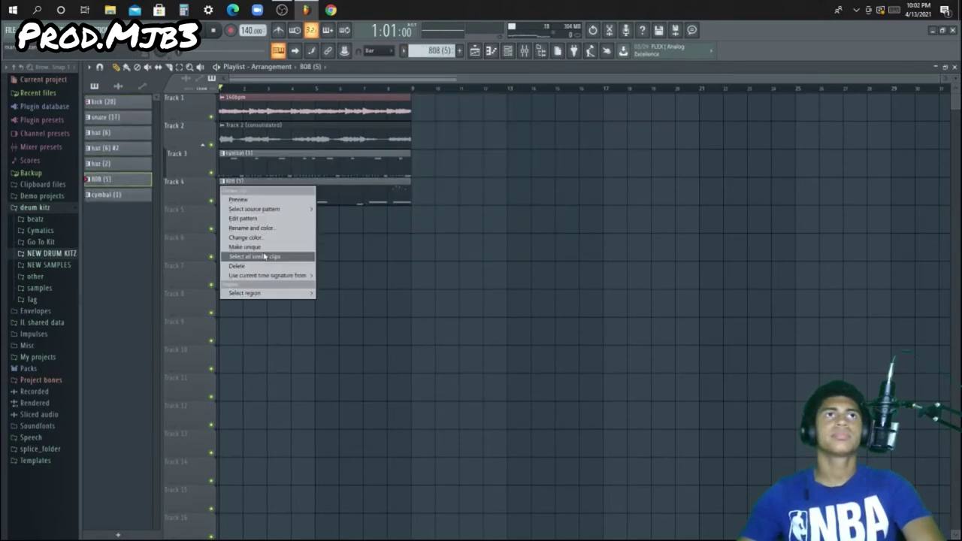
left_click(259, 247)
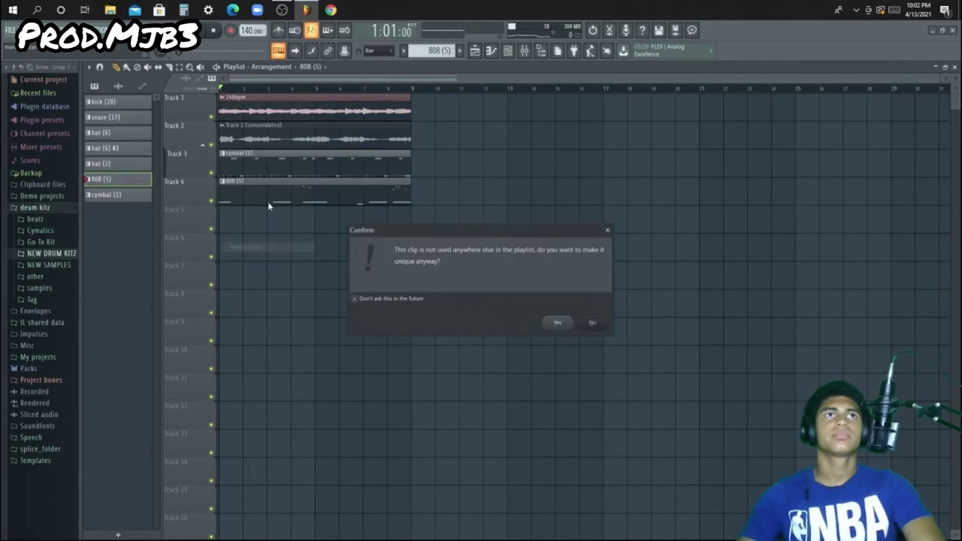
left_click(565, 323)
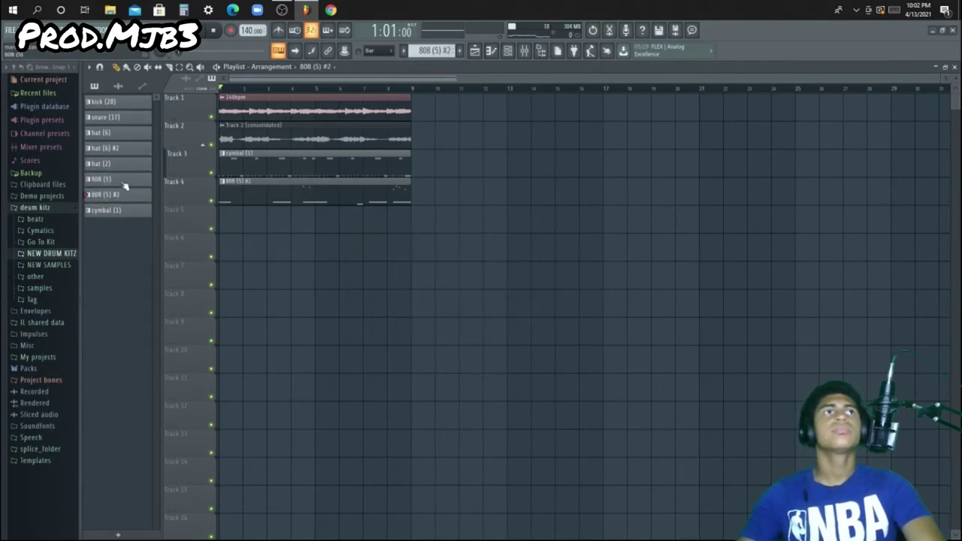
In the 808 (5) #2 piano roll, add a B4 note from the last beat of bar 2 up to the C#5 note in bar 3
key("F7")
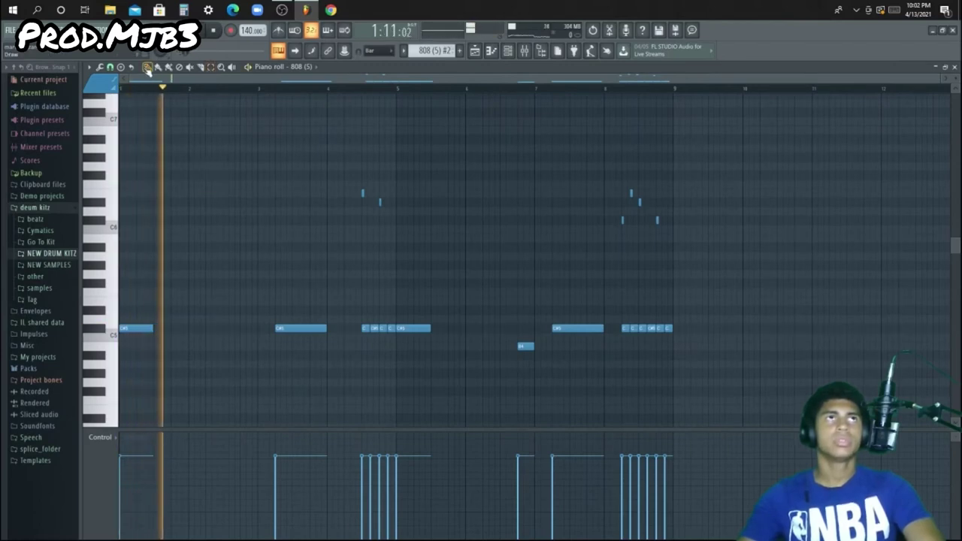
scroll(291, 97, "up", 2)
scroll(290, 97, "down", 2)
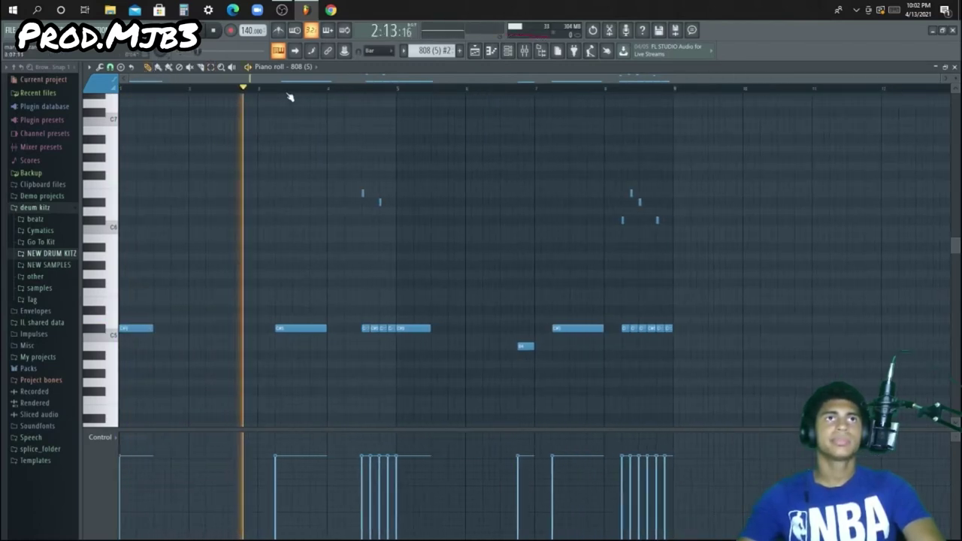
scroll(290, 96, "up", 2)
key("space")
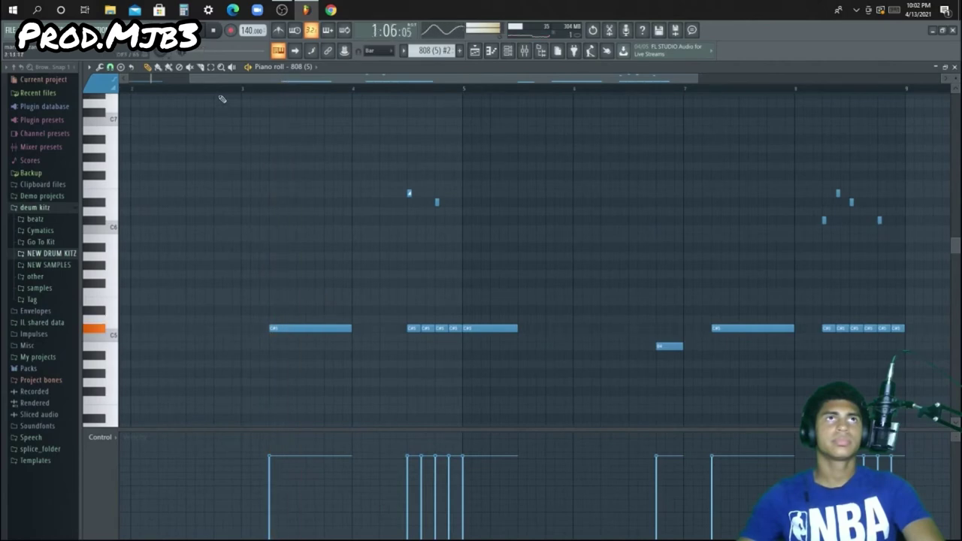
scroll(226, 96, "down", 2)
key("space")
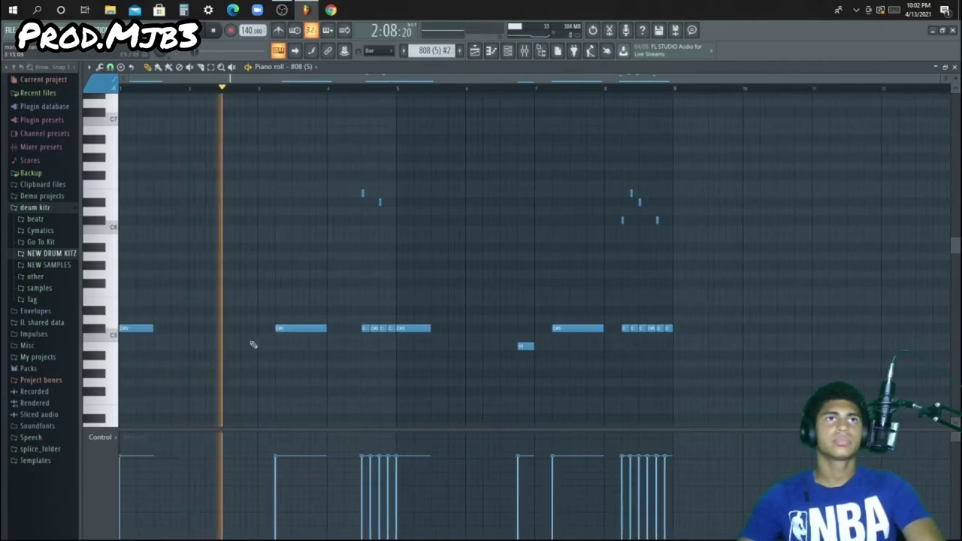
scroll(249, 99, "up", 2)
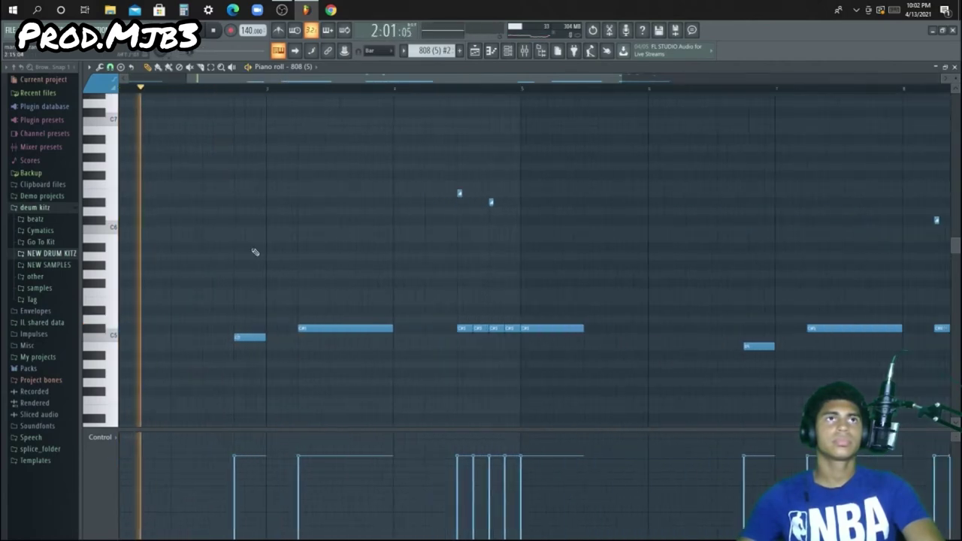
left_click_drag(254, 339, 297, 351)
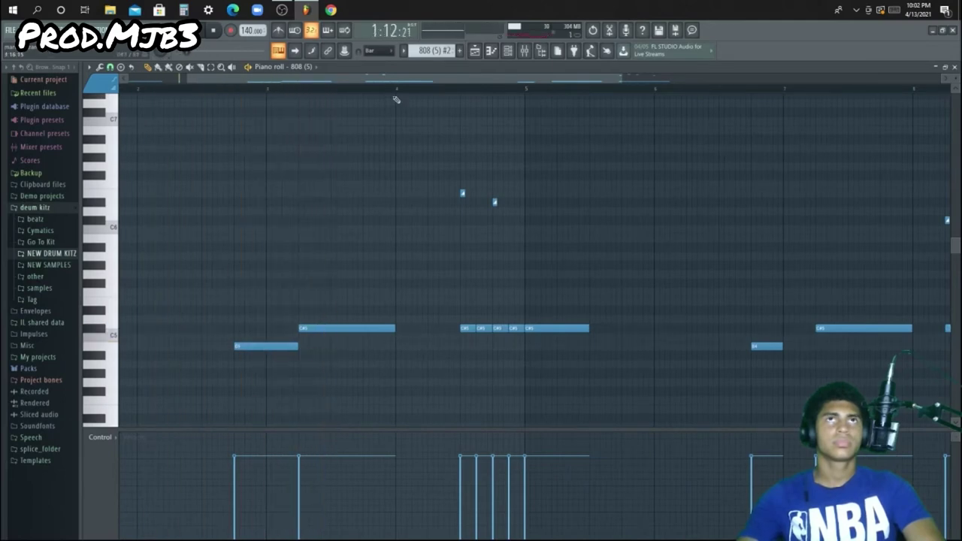
scroll(396, 98, "down", 2)
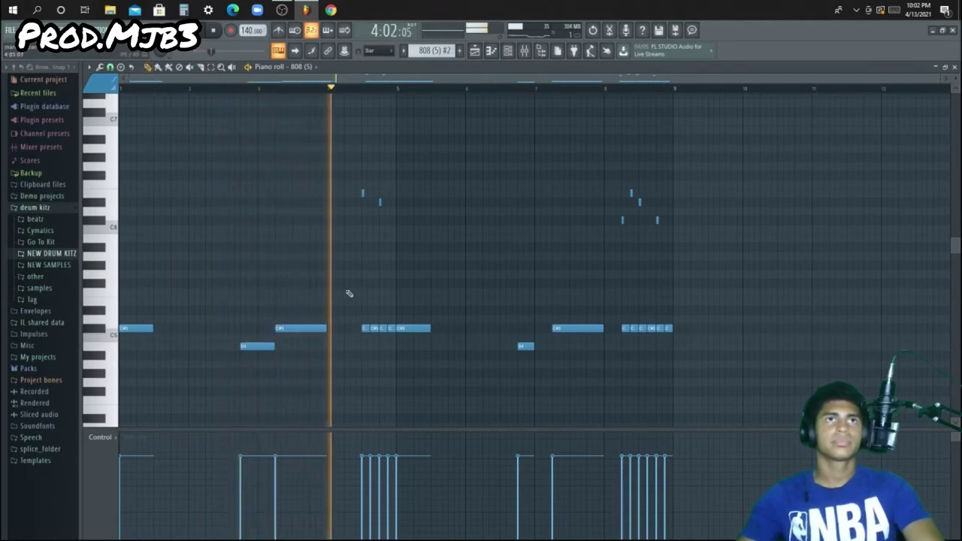
Arrange four descending slide notes, G#6, F#6, D#6 and C#6, over the short C#5 notes at the end of bar 4
scroll(391, 279, "up", 3)
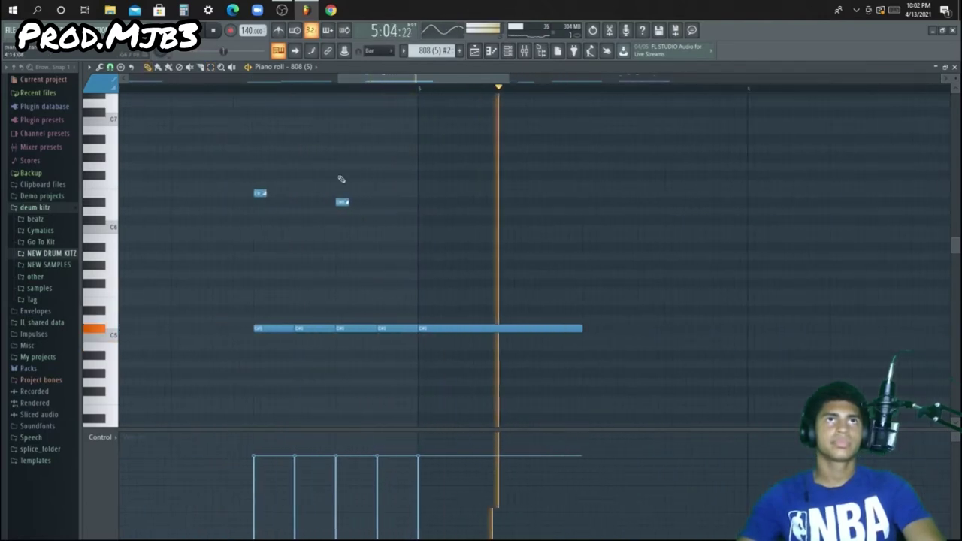
scroll(262, 192, "up", 1)
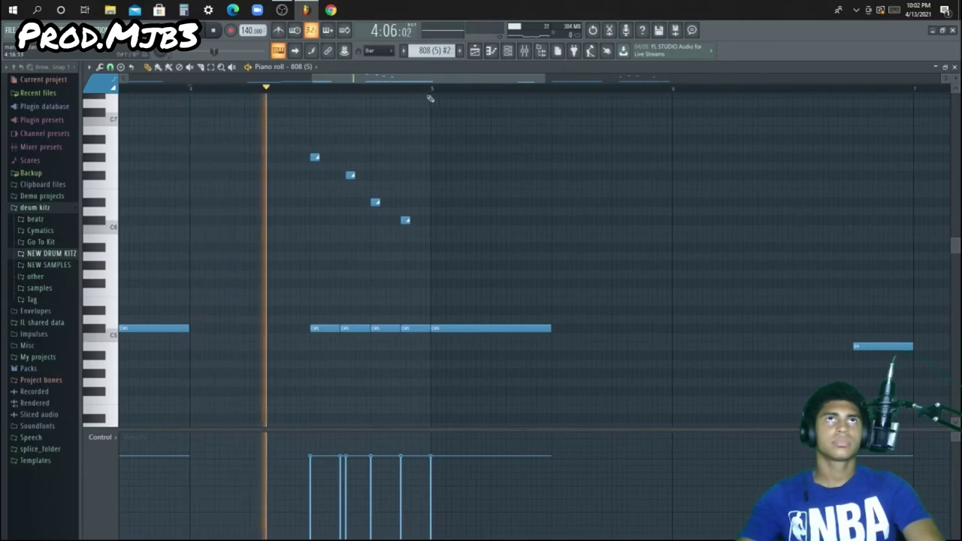
scroll(432, 92, "up", 2)
scroll(432, 92, "up", 2)
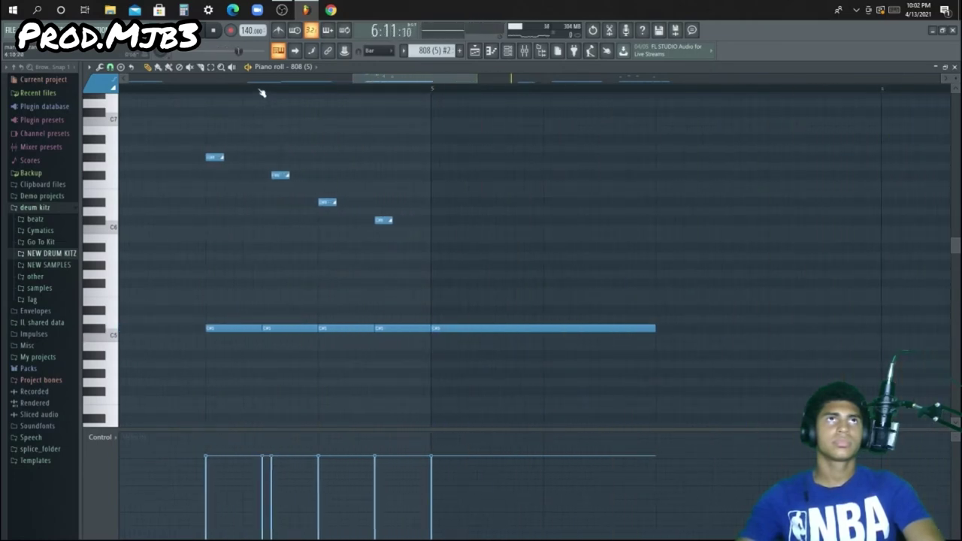
scroll(262, 92, "up", 2)
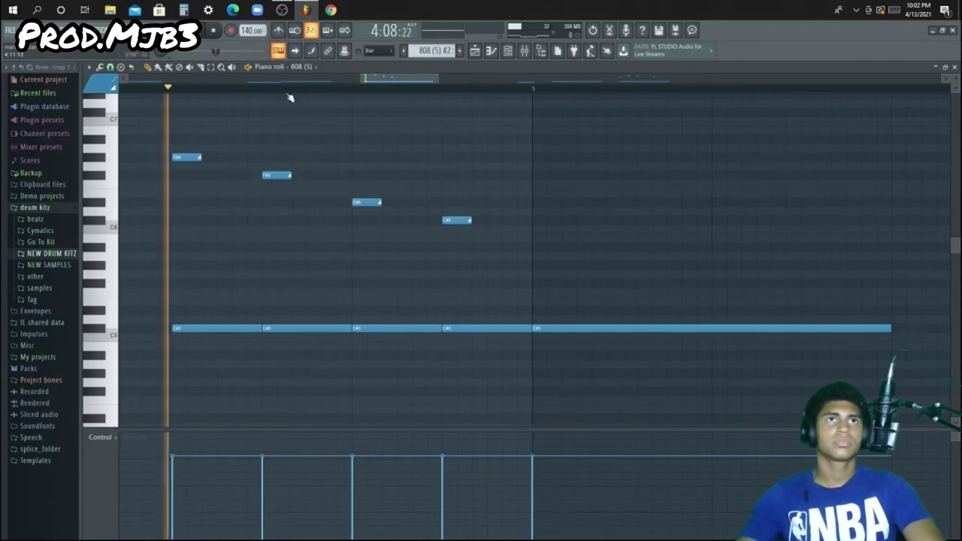
scroll(291, 96, "down", 5)
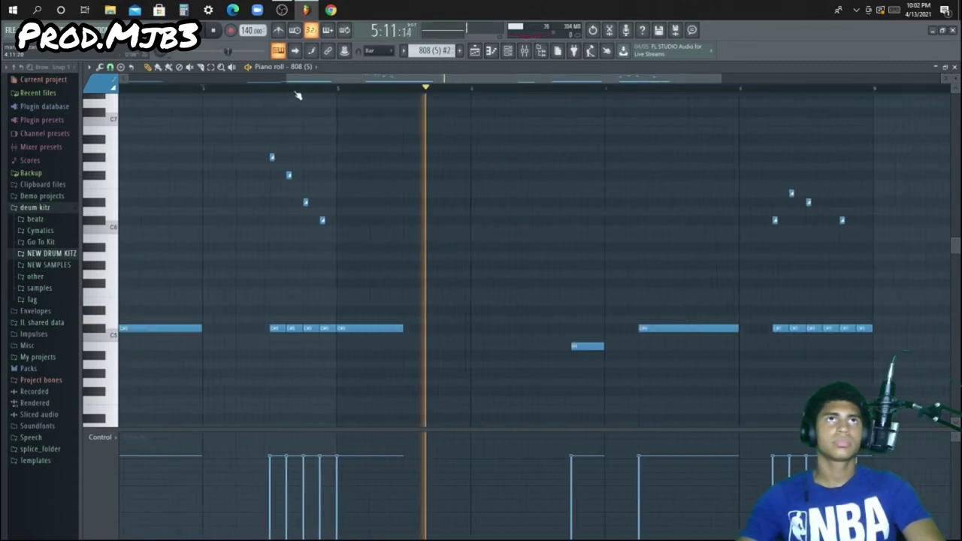
scroll(288, 93, "down", 3)
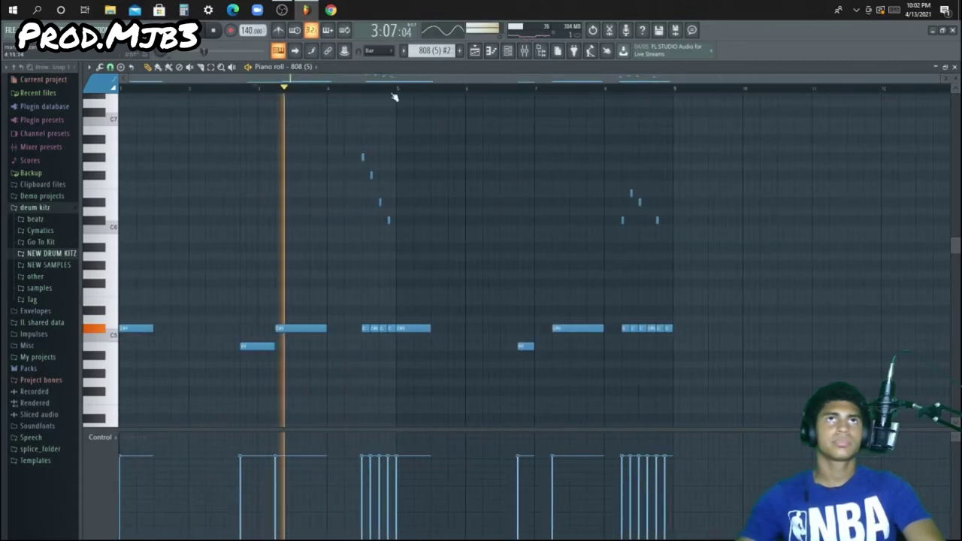
Add another short C#5 note directly before the bar 4 run of the 808
scroll(396, 94, "up", 7)
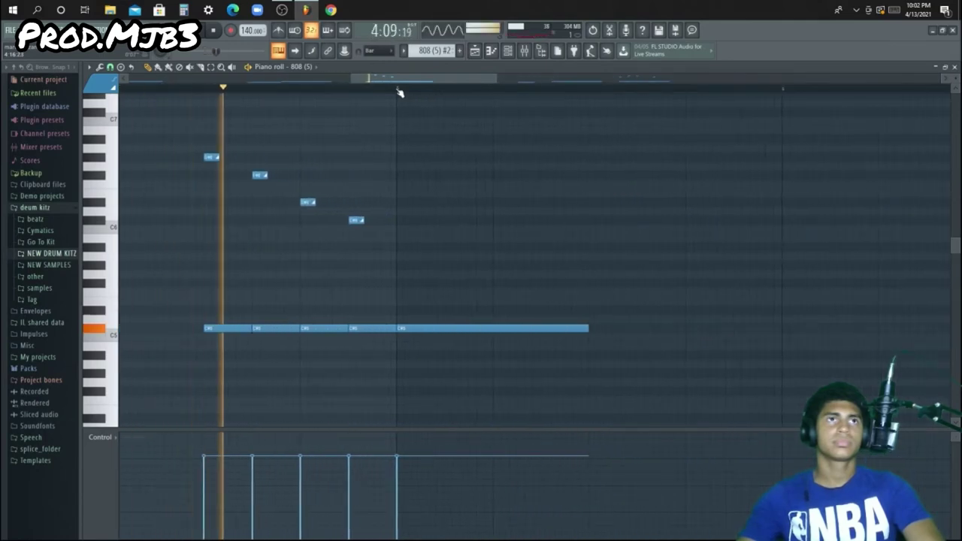
scroll(396, 93, "down", 1)
scroll(388, 96, "down", 3)
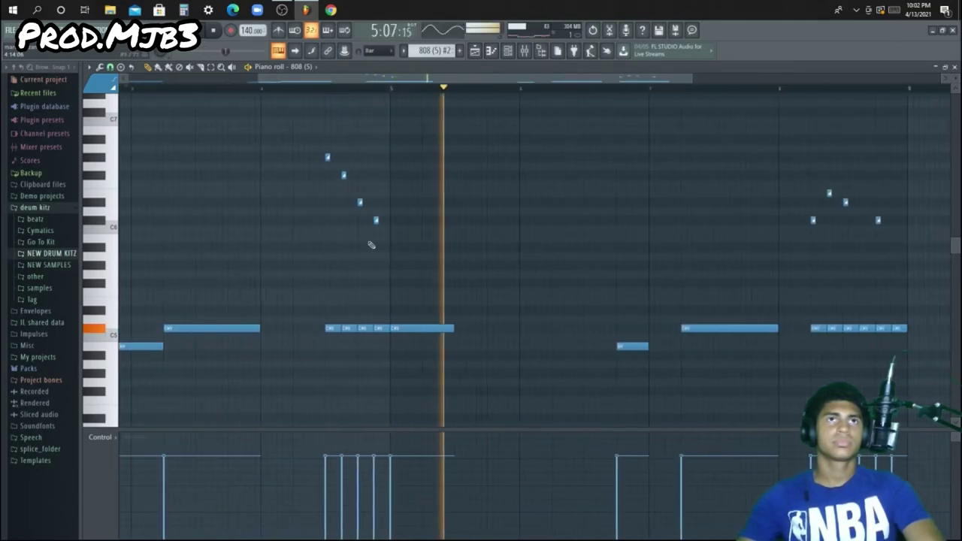
left_click(315, 328)
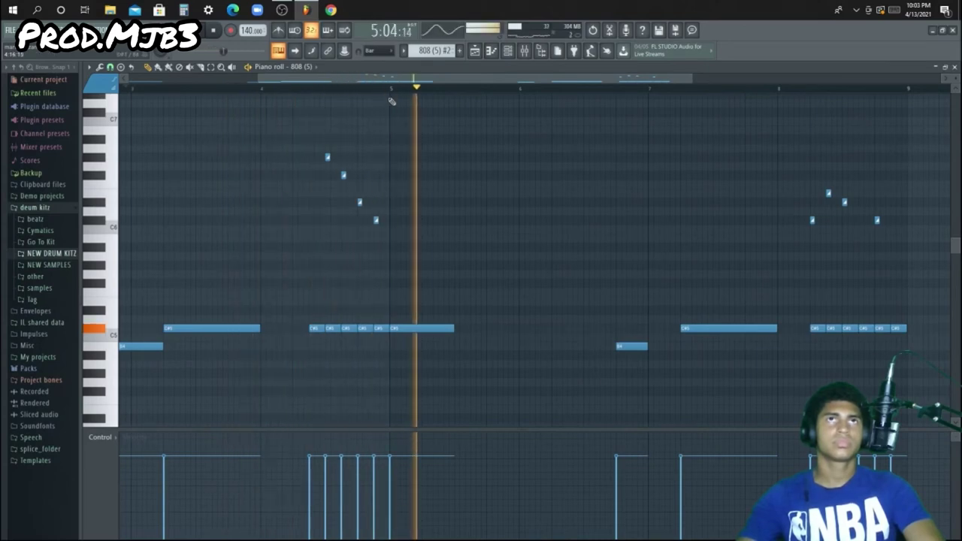
Build a bar 6 808 run of four short C#5 notes before B4, with slides on C#6, C#6, D#6 and B5, and play it back
scroll(393, 95, "down", 2)
scroll(517, 156, "up", 5)
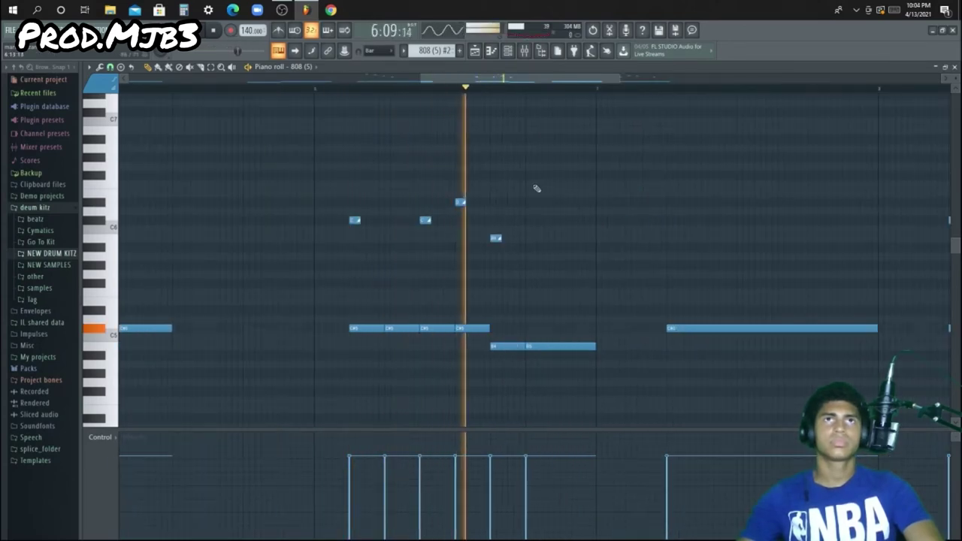
scroll(493, 90, "down", 3)
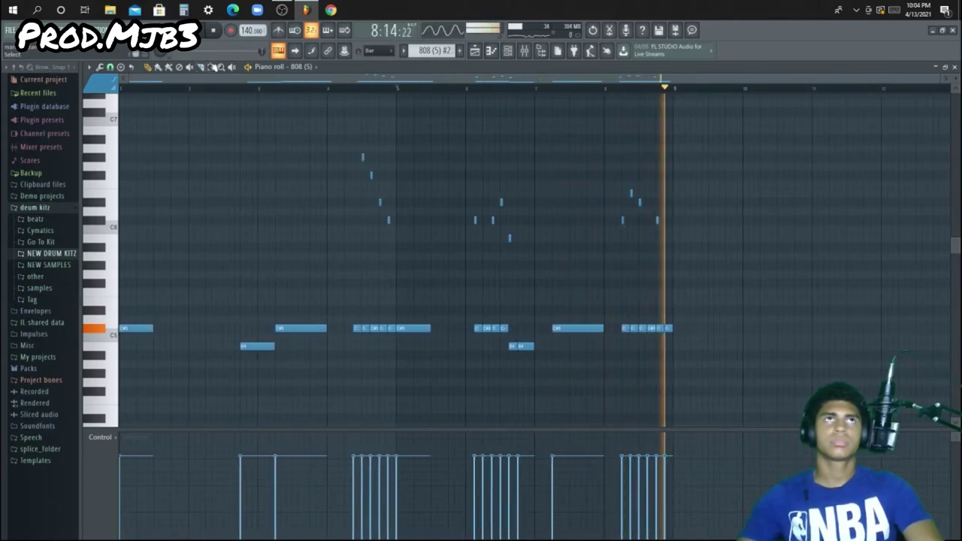
scroll(669, 92, "up", 2)
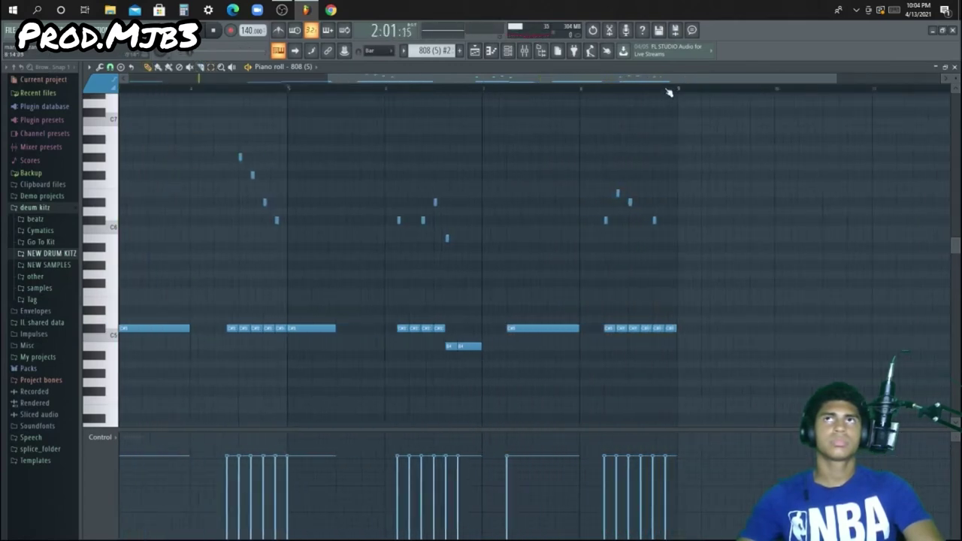
scroll(669, 91, "up", 2)
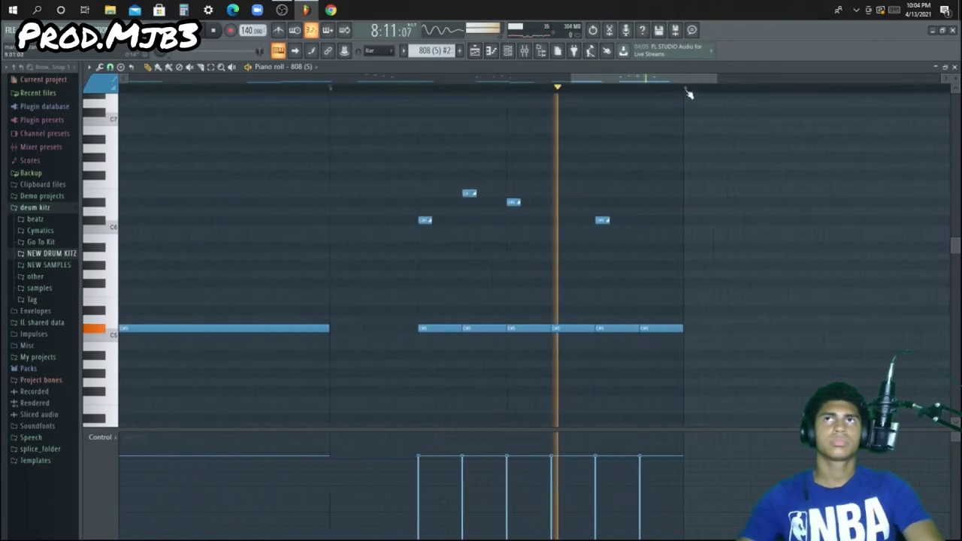
scroll(571, 92, "down", 3)
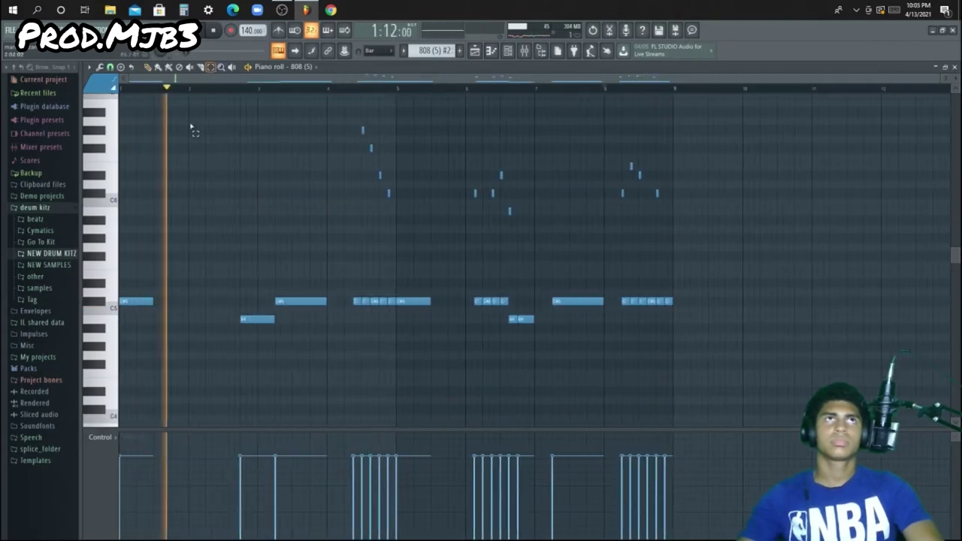
key("space")
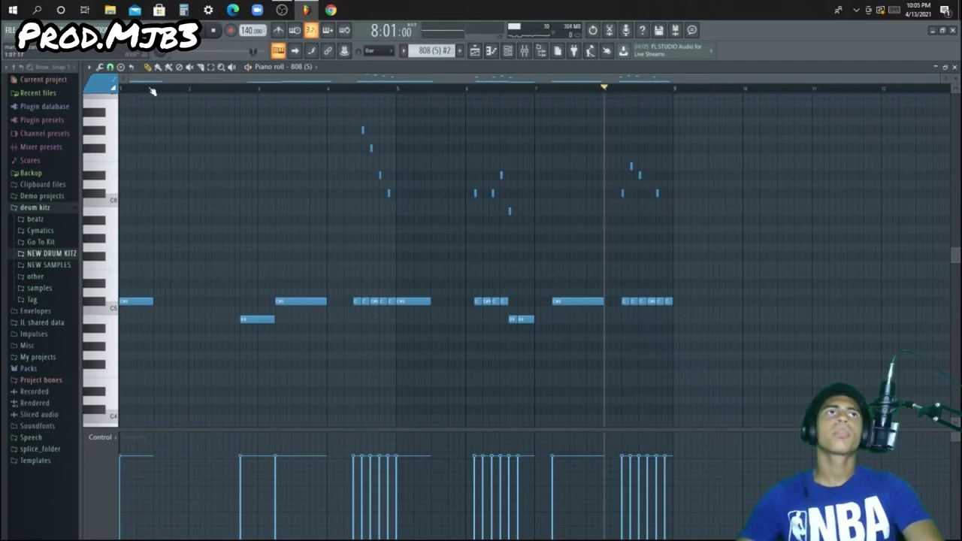
Close the piano roll and move the kick (20) clip from Track 3 to Track 5 in the playlist
left_click(955, 67)
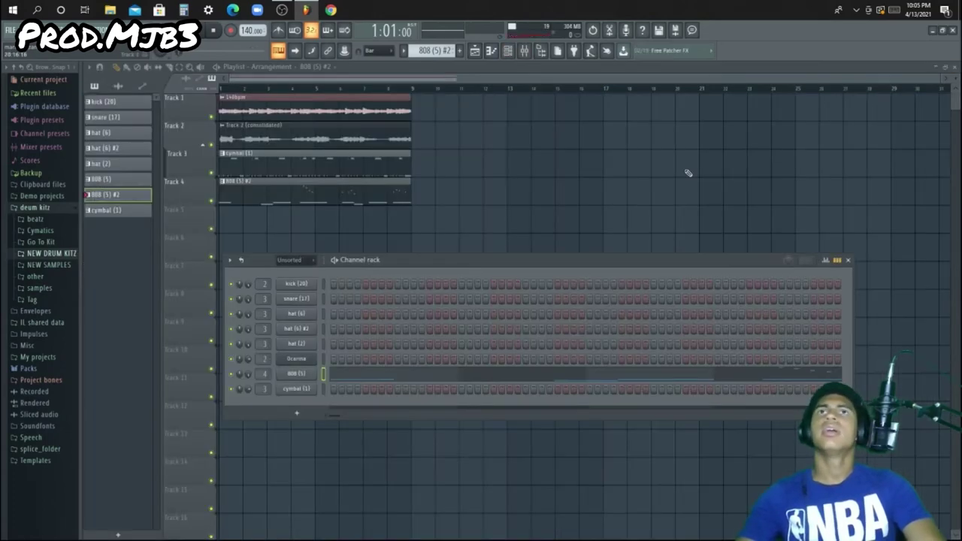
left_click(358, 168)
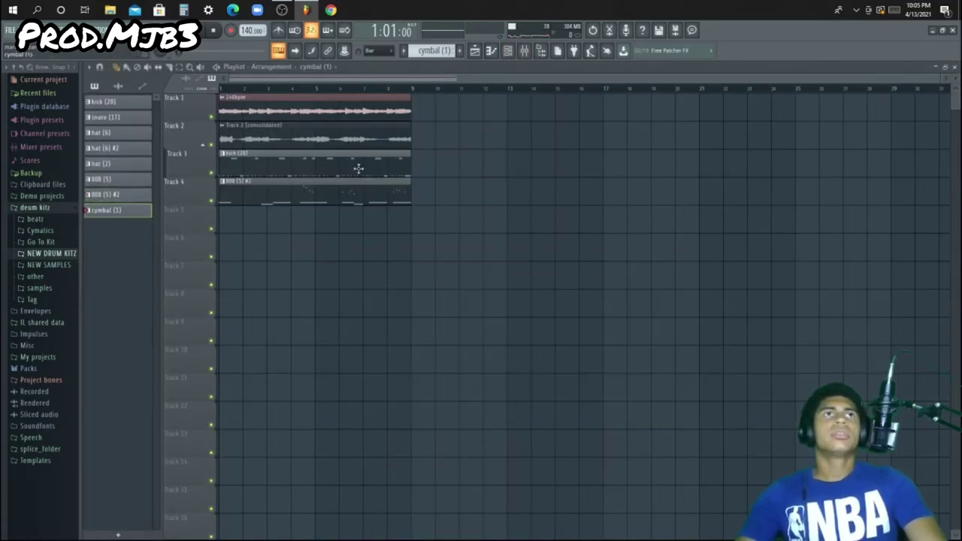
left_click_drag(358, 169, 342, 225)
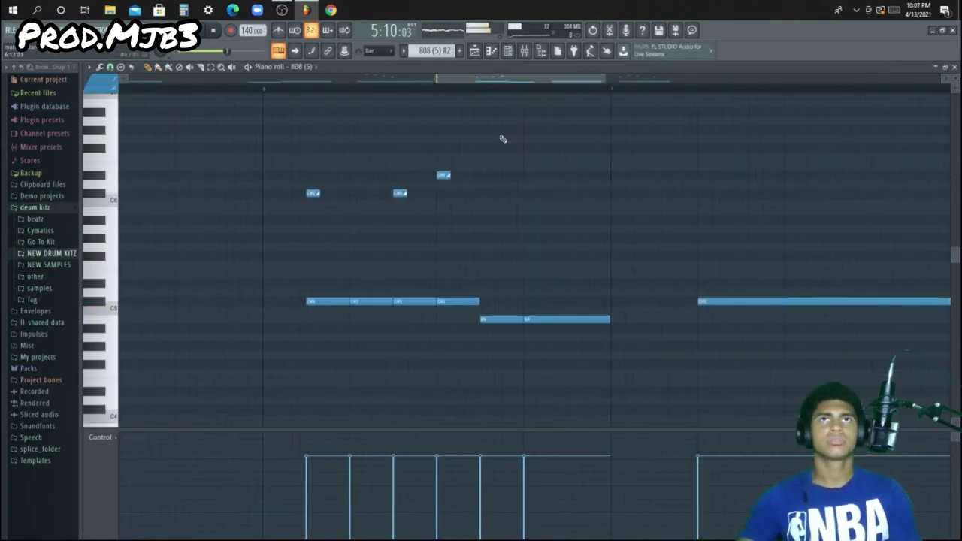
In the 808 (5) #2 piano roll, replace the first B4 note in bar 6 with C#5 and place a B5 slide over it
left_click(501, 320)
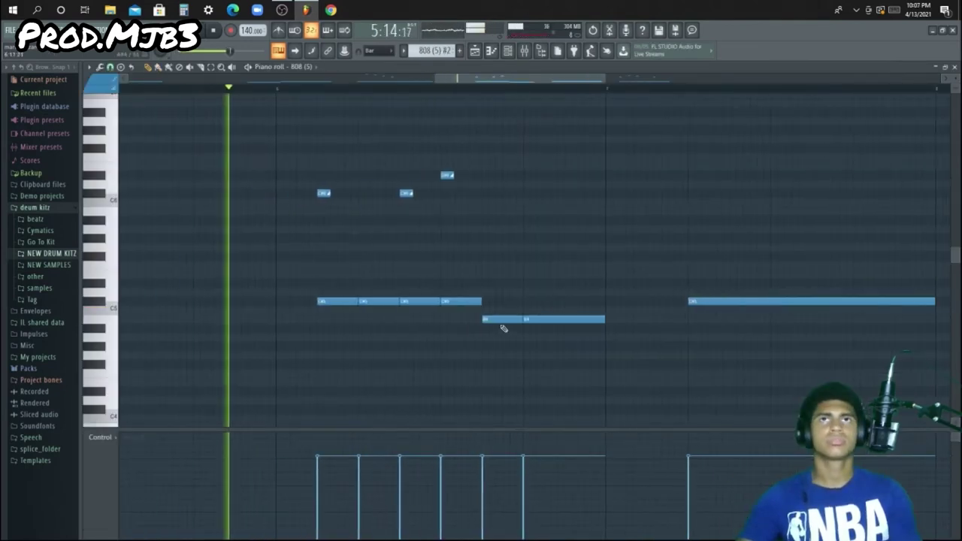
right_click(500, 322)
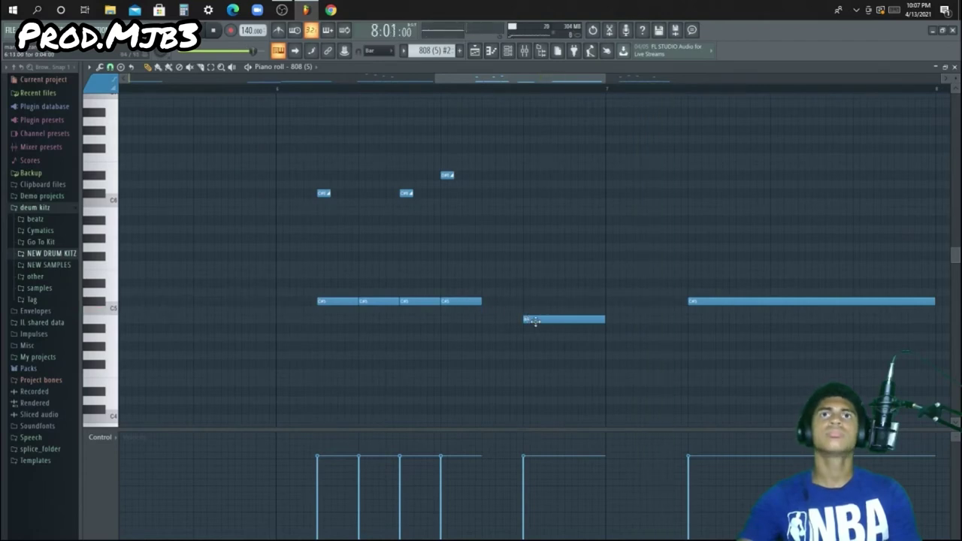
right_click(535, 321)
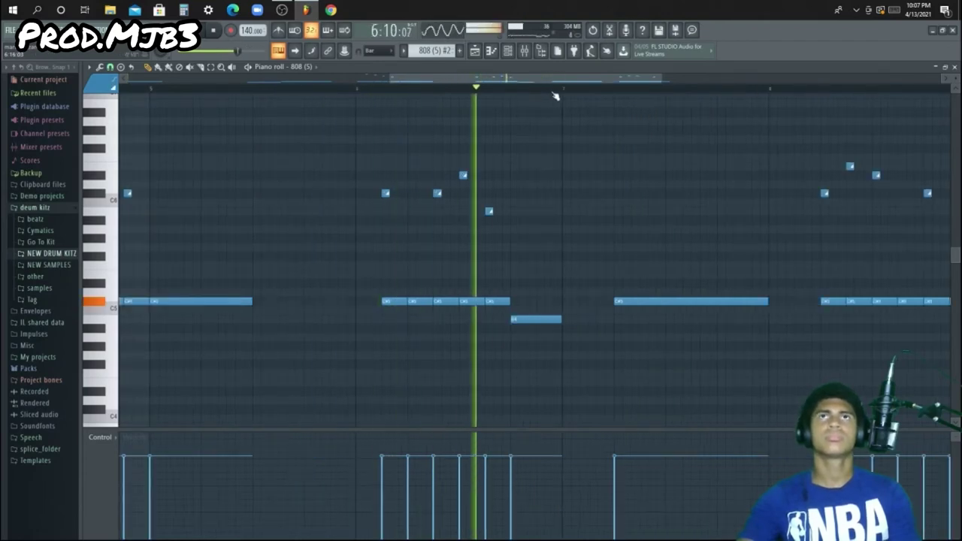
scroll(558, 94, "up", 1)
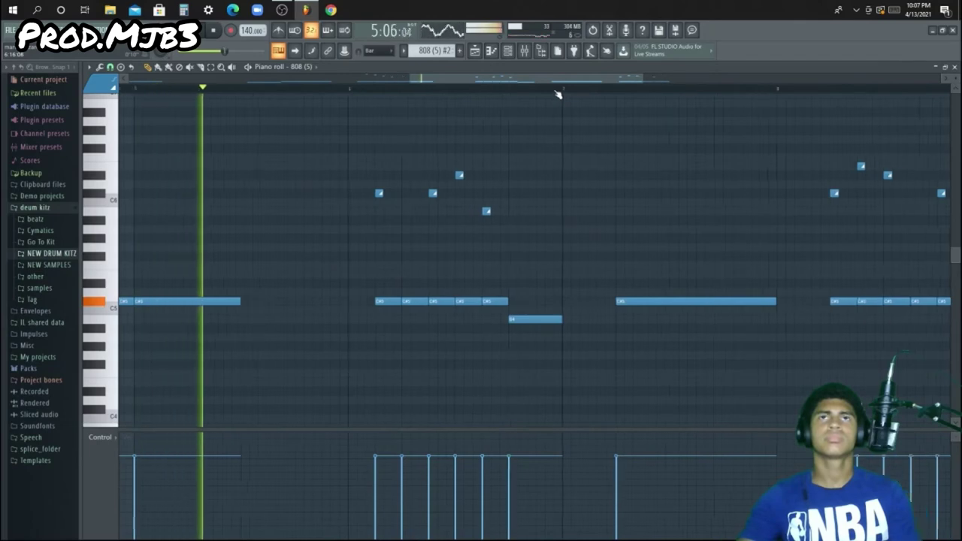
scroll(558, 94, "down", 2)
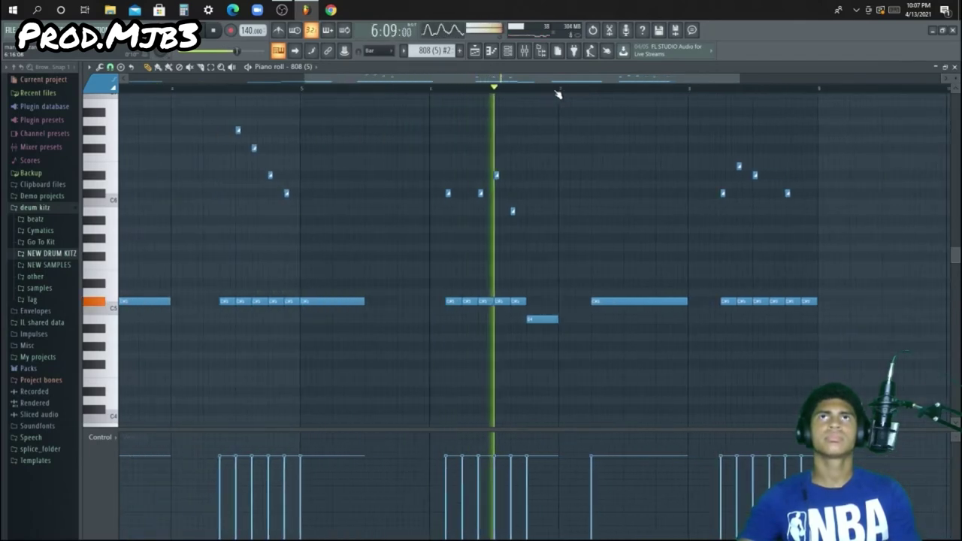
Leave the 808 piano roll and close the mixer and channel rack so only the playlist remains open
scroll(558, 94, "down", 2)
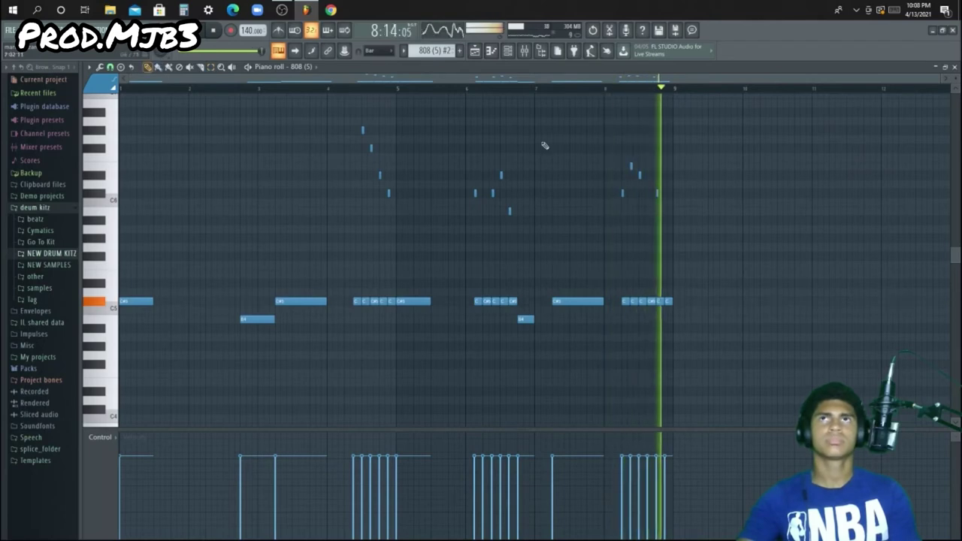
key("Escape")
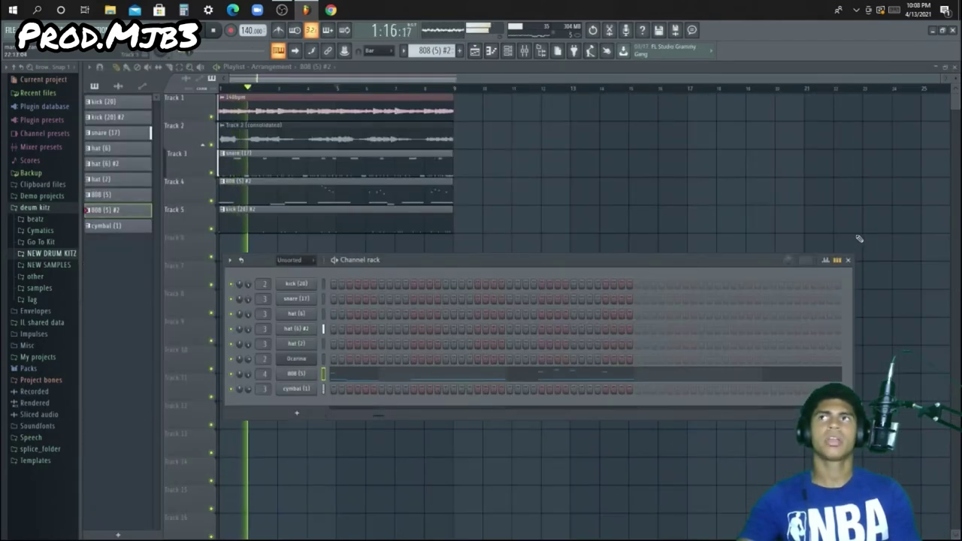
left_click(848, 260)
left_click(523, 50)
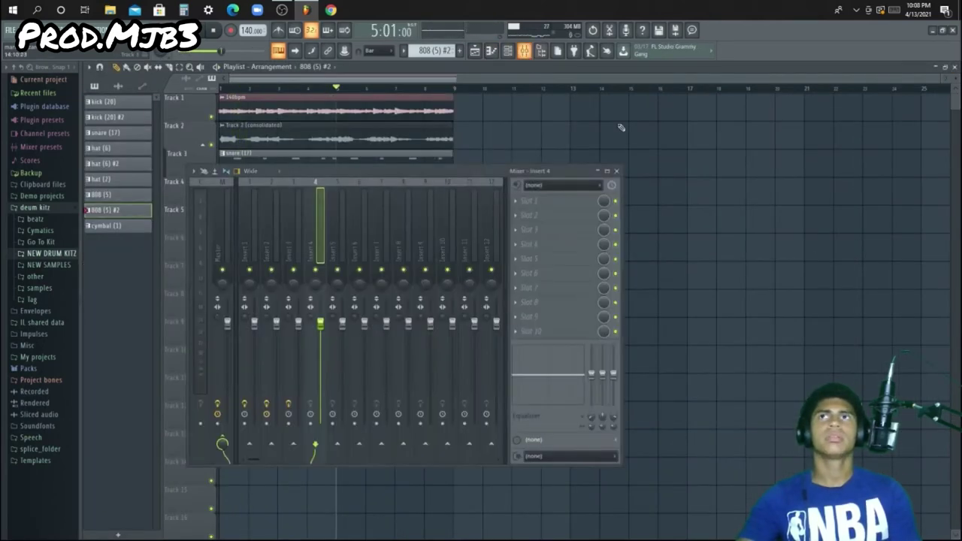
left_click(616, 172)
key("F6")
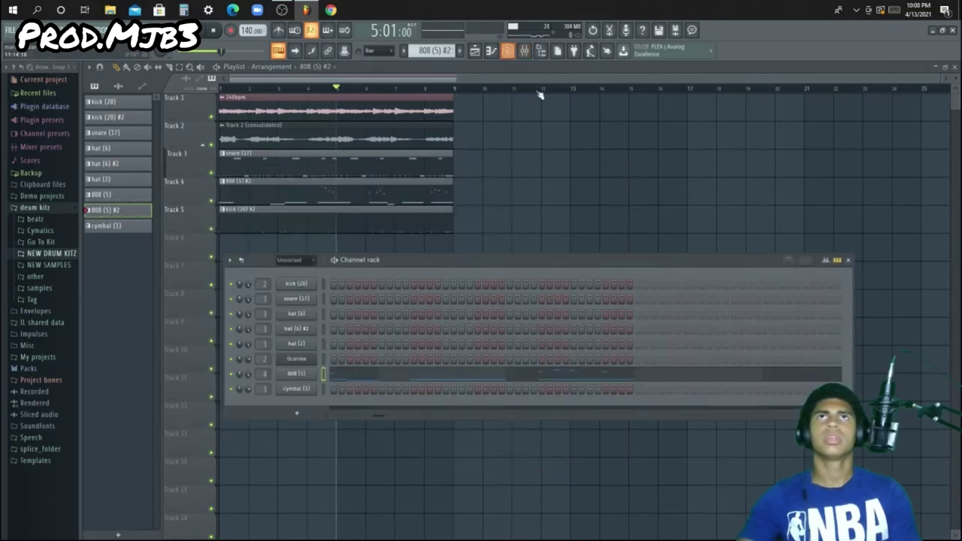
left_click(849, 260)
key("space")
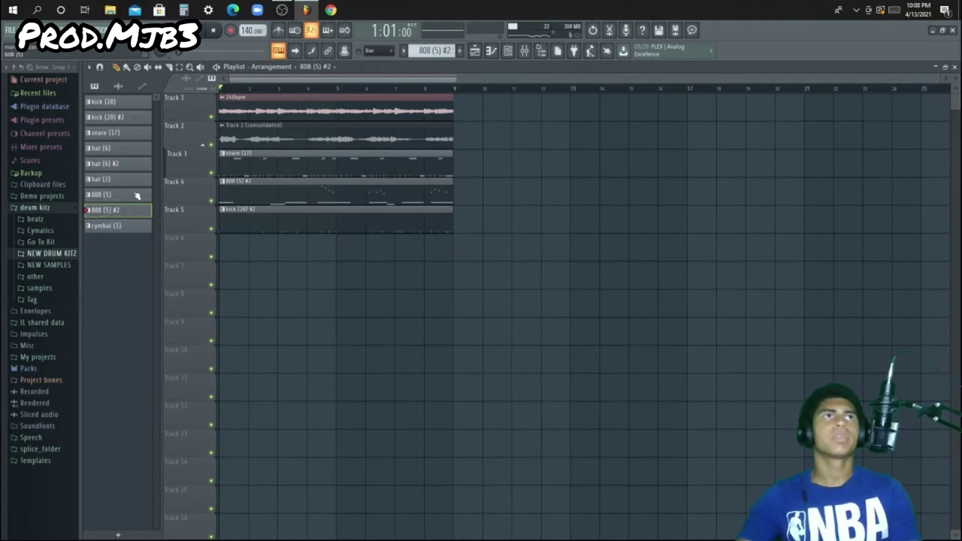
Move the 808 (5) #2 clip on Track 4 to start at bar 9 and set the playback position in the playlist
left_click_drag(262, 204, 438, 186)
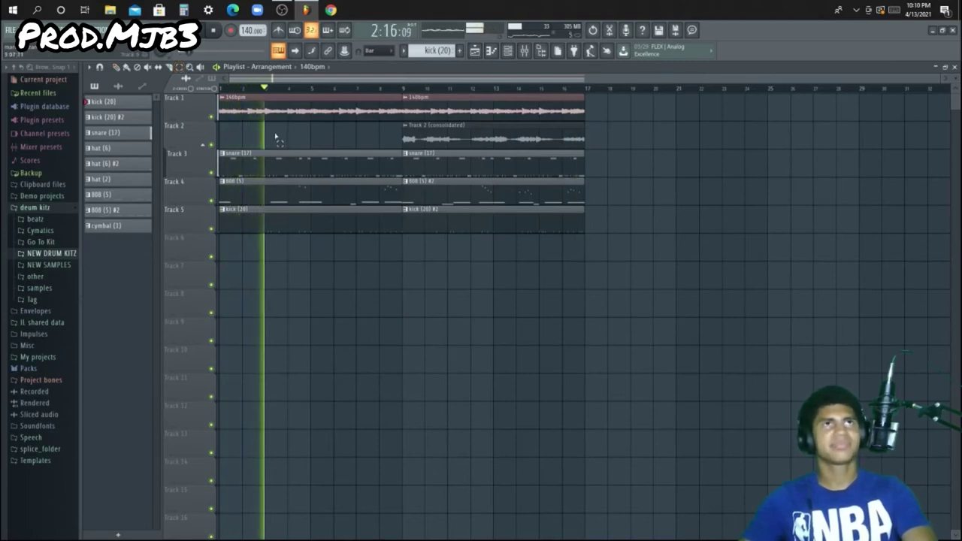
key("space")
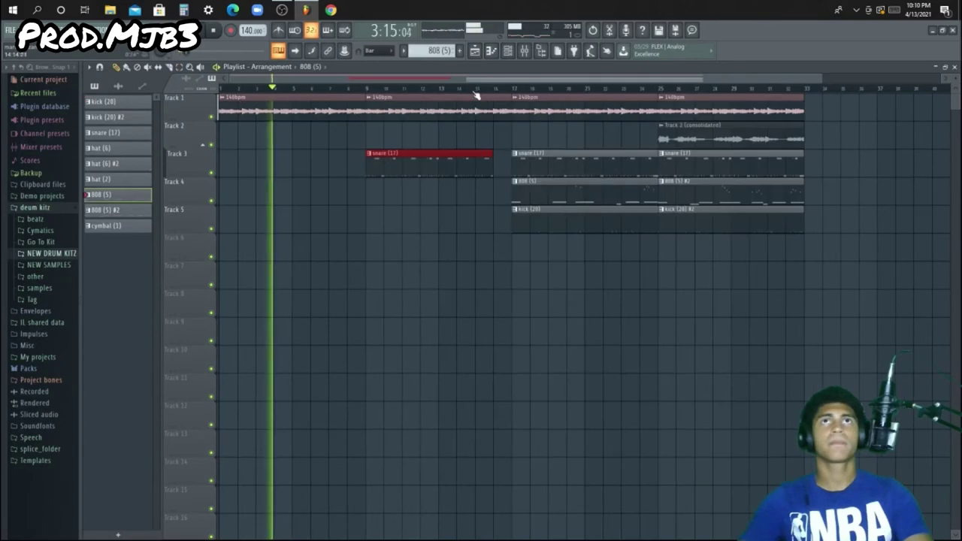
left_click(477, 93)
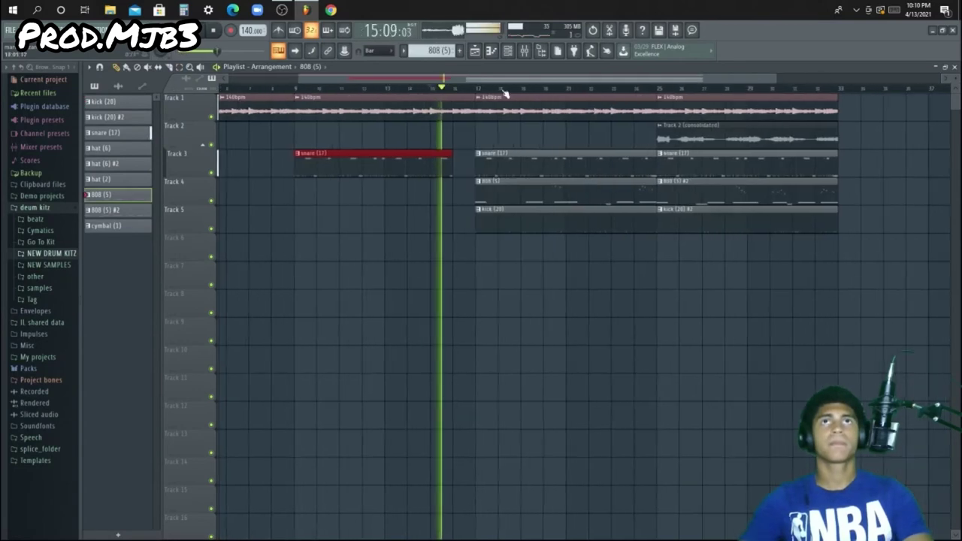
Trim the end of the first snare (17) clip on Track 3 to midway through bar 15 and clear the clip selection
scroll(480, 93, "up", 3)
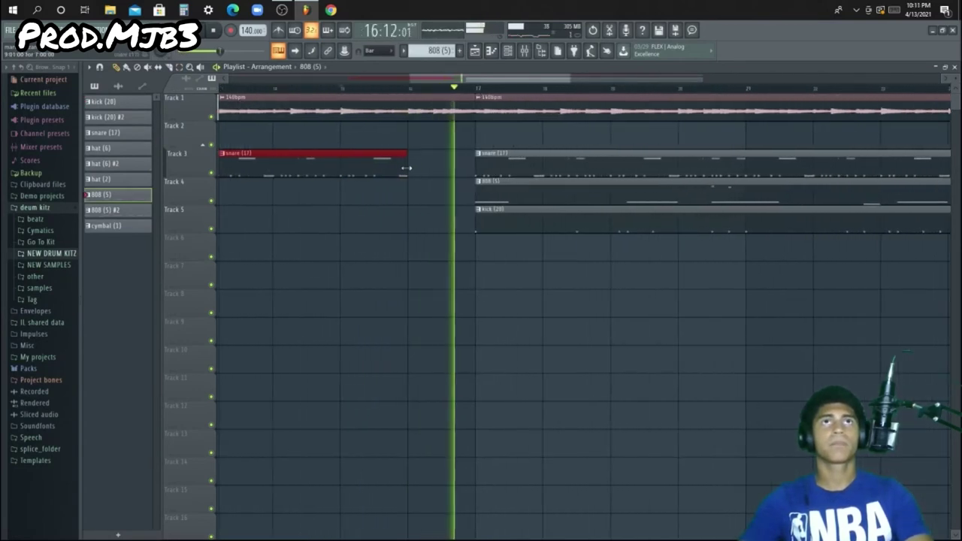
left_click_drag(388, 175, 374, 166)
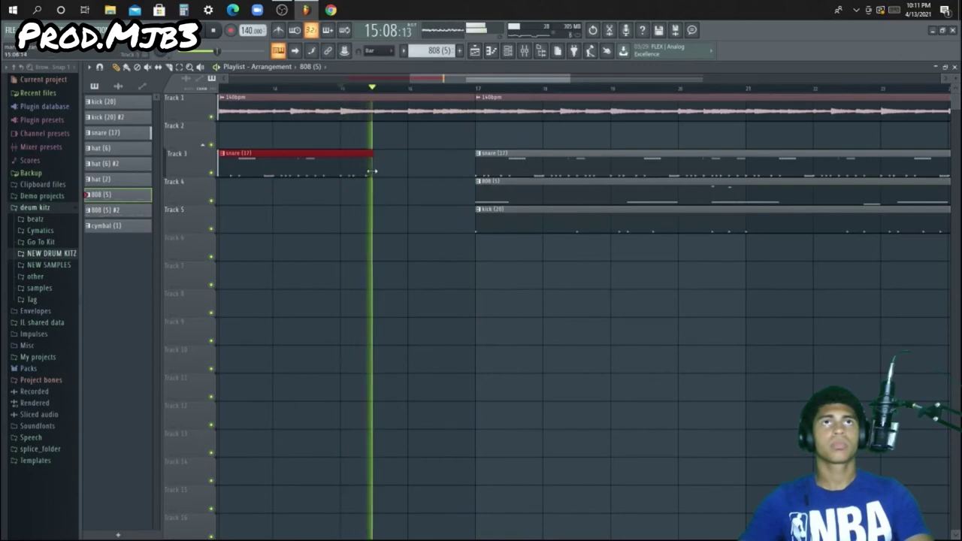
scroll(410, 90, "down", 3)
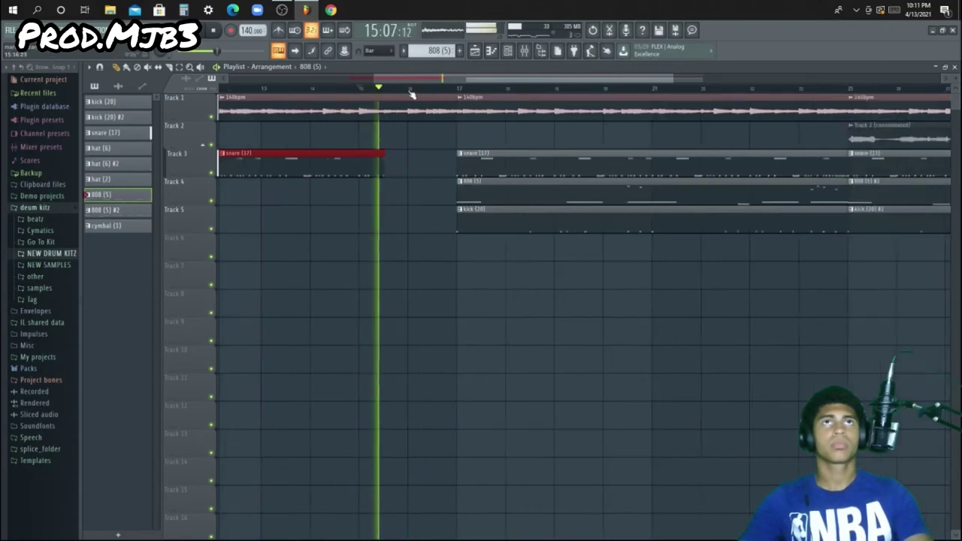
left_click(179, 67)
scroll(436, 90, "down", 2)
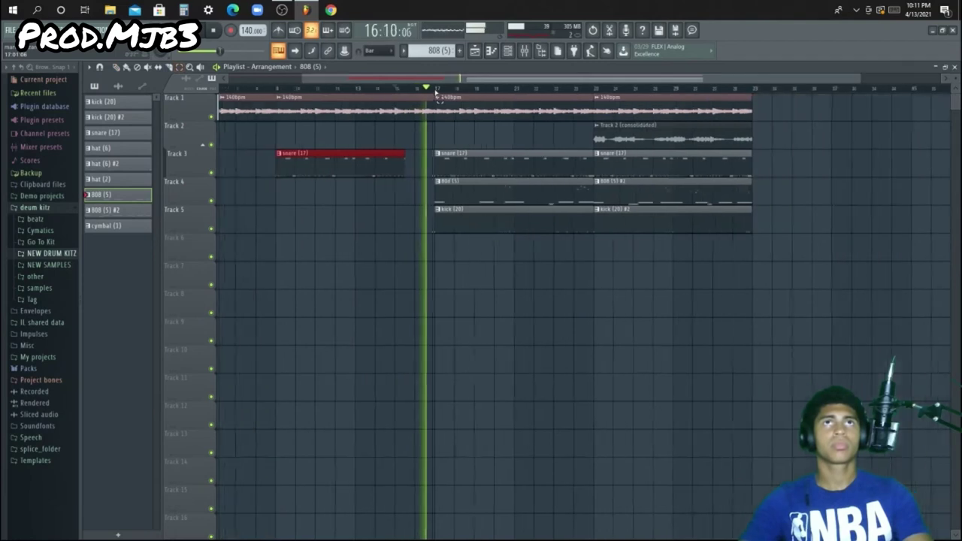
left_click_drag(513, 331, 529, 351)
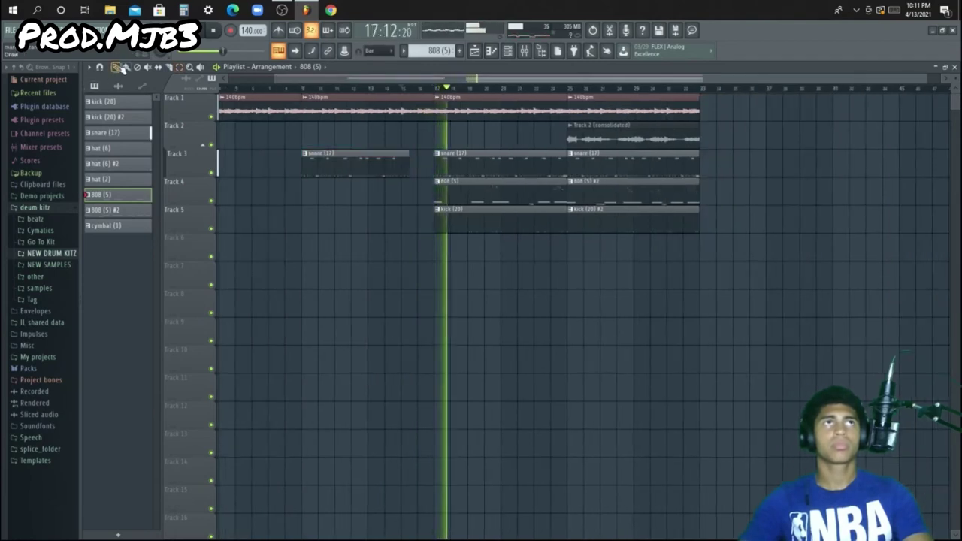
Place the fx (7) audio clip on Track 6 so it leads up to bar 17, and close its sample settings
left_click(119, 87)
key("space")
left_click(392, 239)
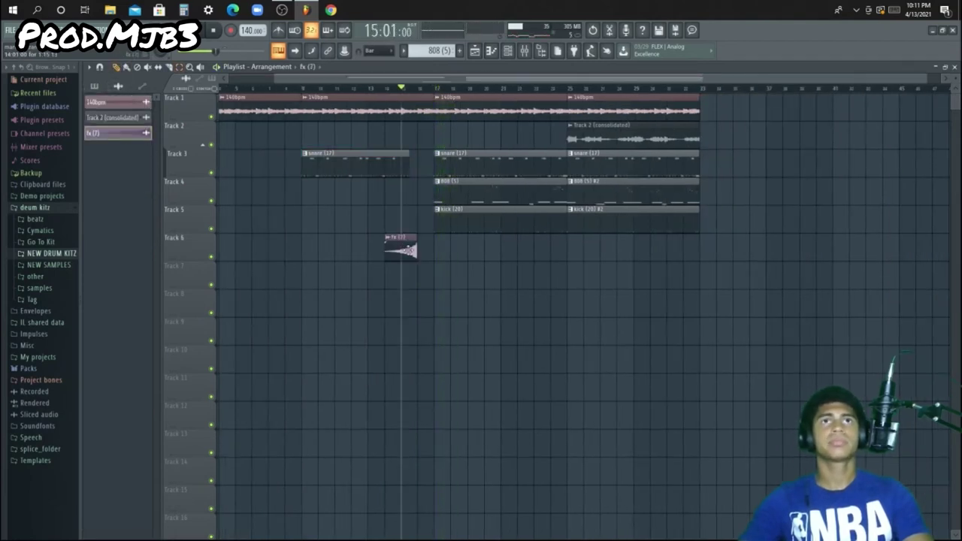
double_click(419, 252)
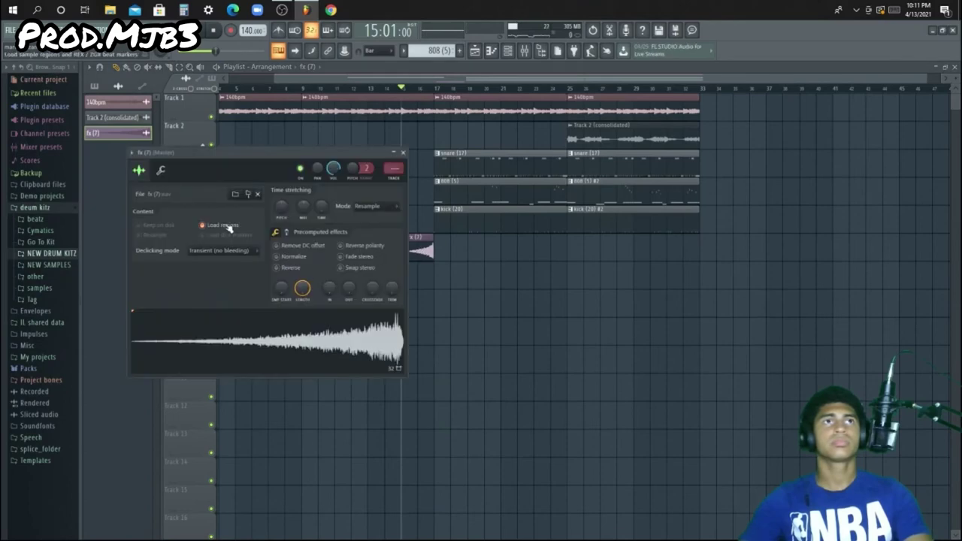
left_click(404, 153)
Play the transition into bar 17 and align the start of the fx (7) clip on Track 6 with bar 15
scroll(436, 88, "up", 5)
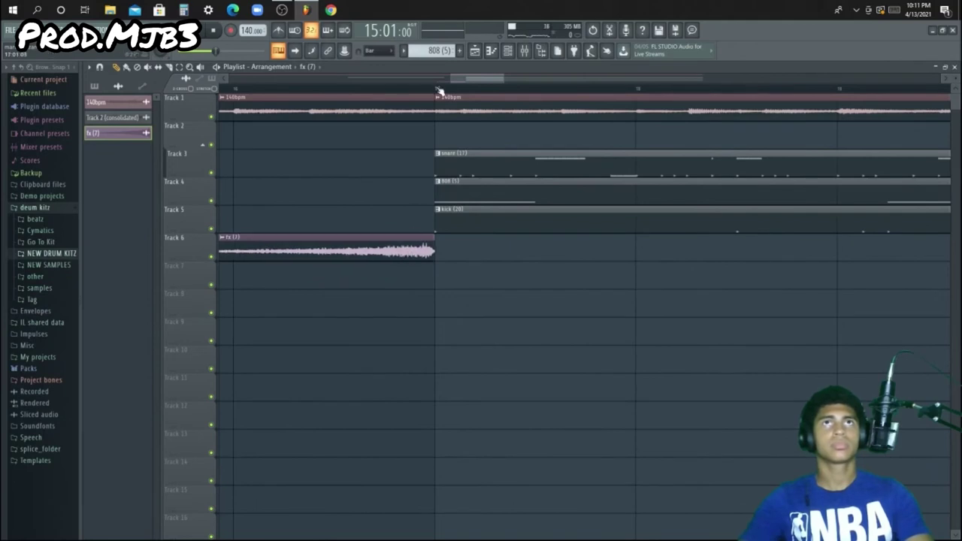
scroll(437, 90, "up", 3)
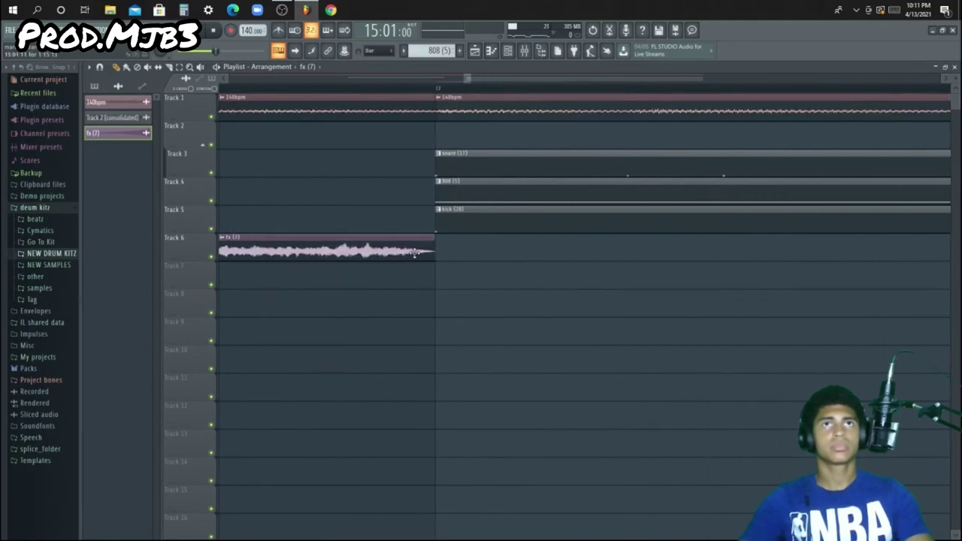
scroll(436, 96, "down", 4)
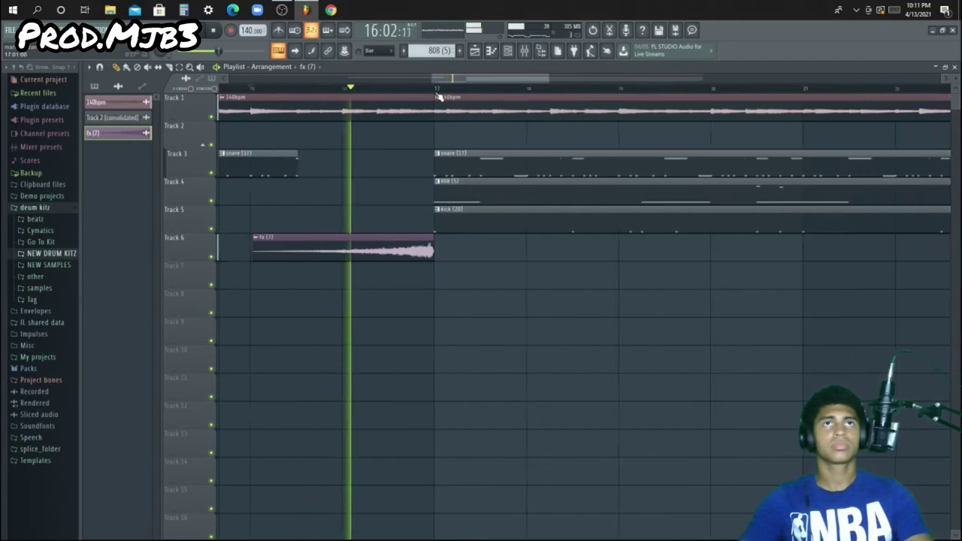
scroll(350, 90, "up", 5)
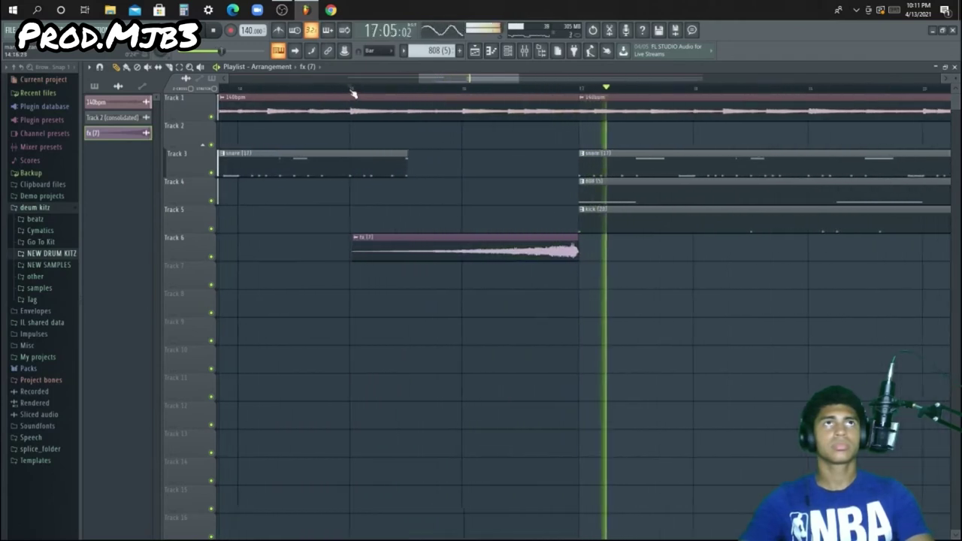
scroll(350, 89, "up", 4)
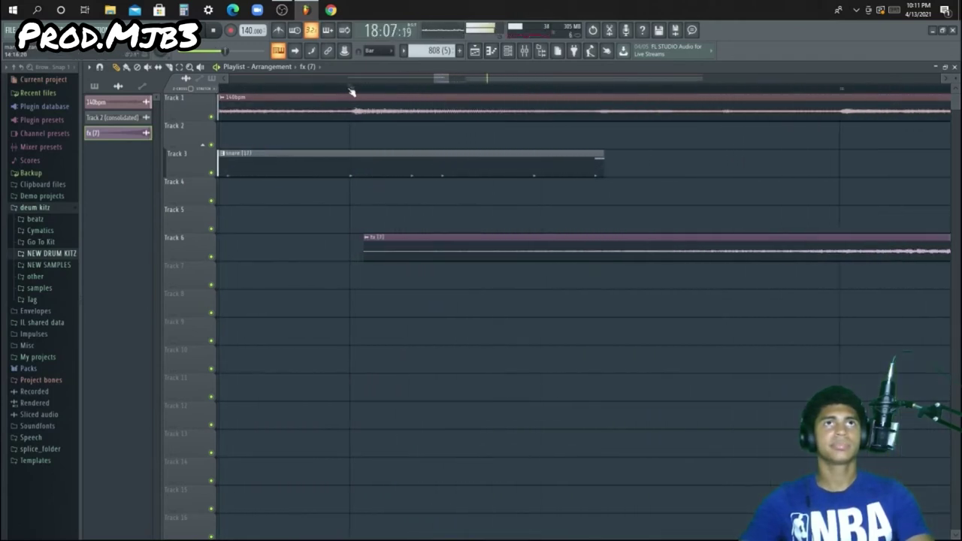
left_click_drag(372, 254, 358, 260)
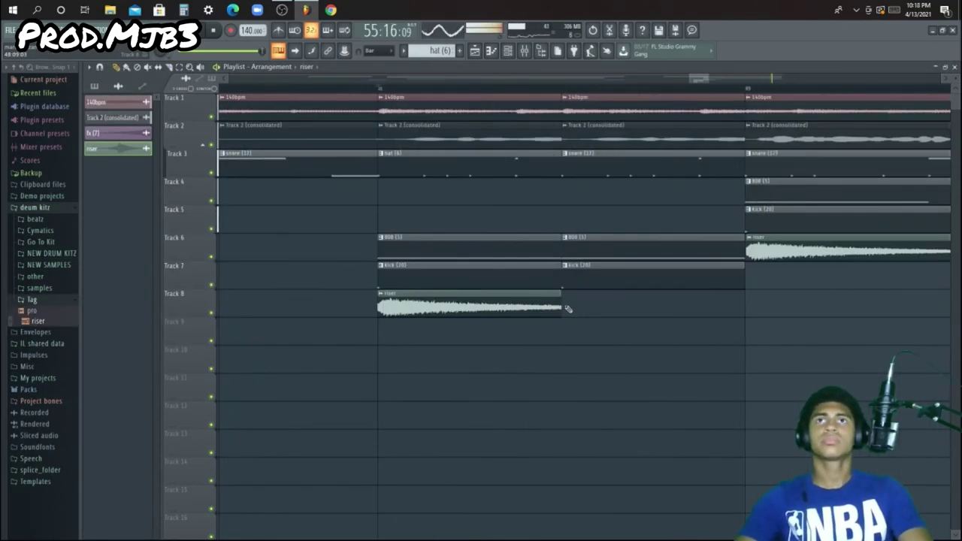
Add a second riser clip on Track 8, move it to 48:09 directly behind the first riser, and play it back
left_click(771, 311)
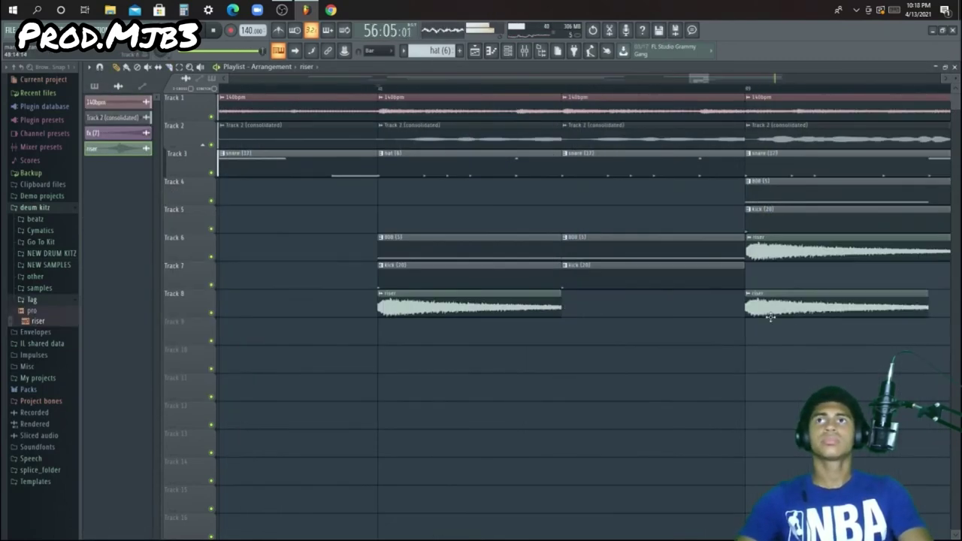
left_click_drag(770, 316, 608, 308)
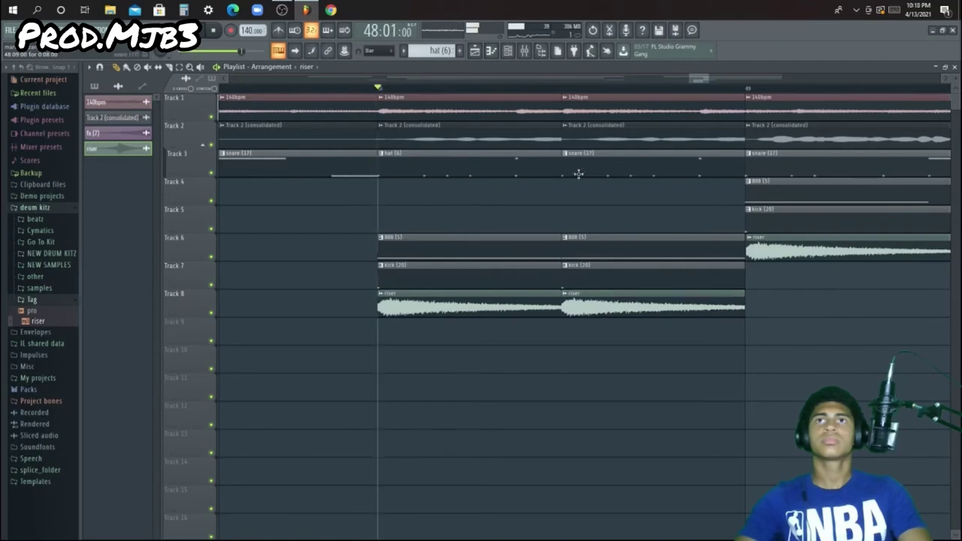
key("space")
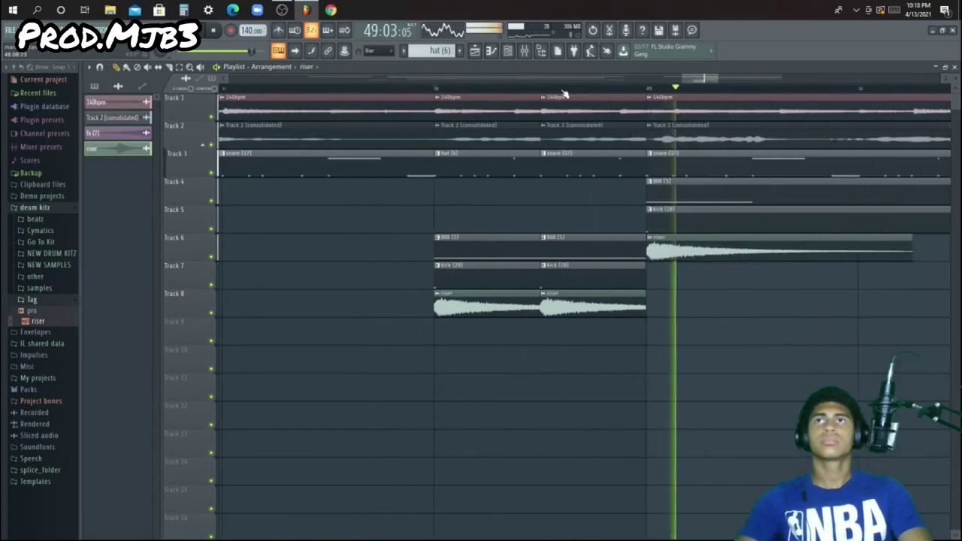
Move the short 808 (5) and kick (20) clips at bar 48 from Tracks 6 and 7 up to Tracks 4 and 5
scroll(565, 91, "down", 5)
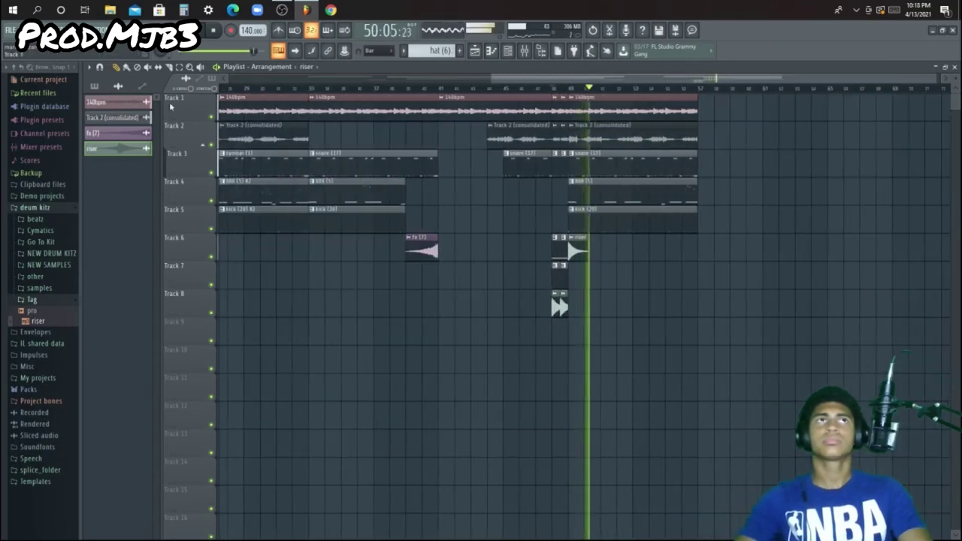
left_click(180, 68)
left_click_drag(554, 256, 563, 198)
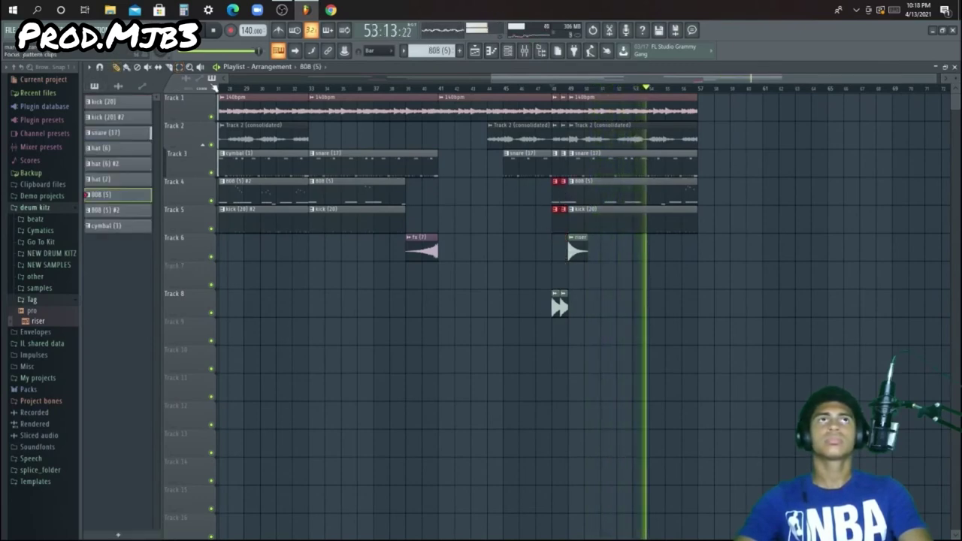
Move the two bar 48 riser clips from Track 8 to Track 6 and add an fx (7) clip at bar 55 on Track 6
left_click_drag(530, 263, 566, 342)
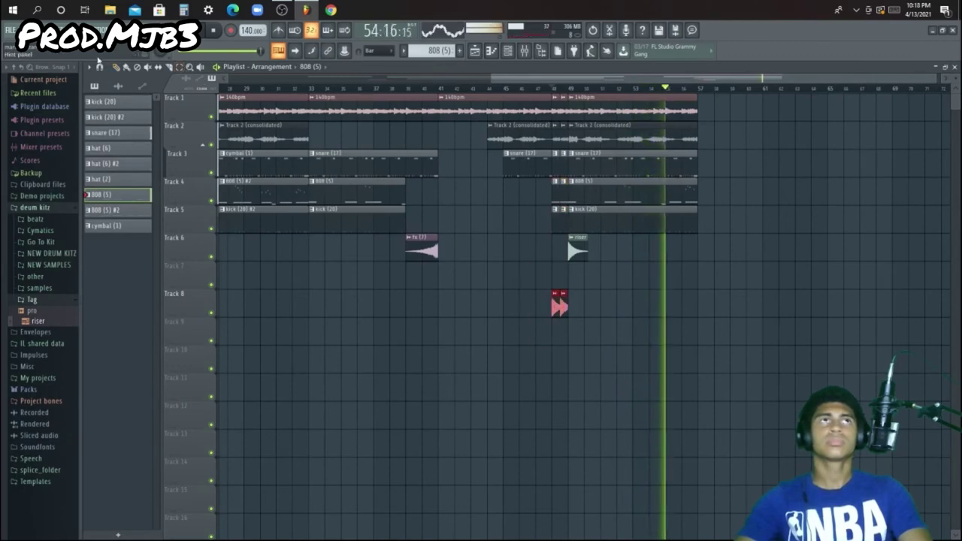
left_click(116, 67)
key("space")
key("space")
left_click_drag(558, 305, 563, 251)
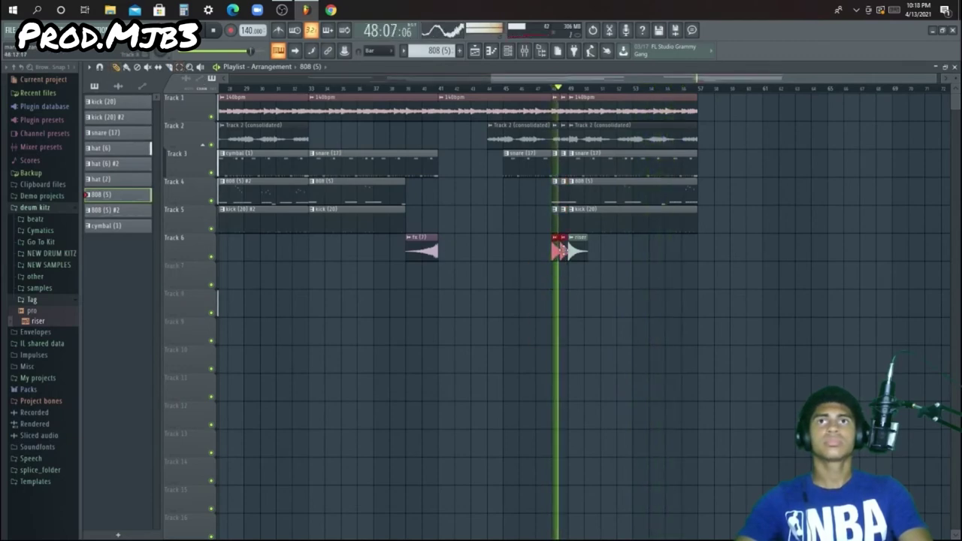
left_click(424, 254)
left_click(665, 255)
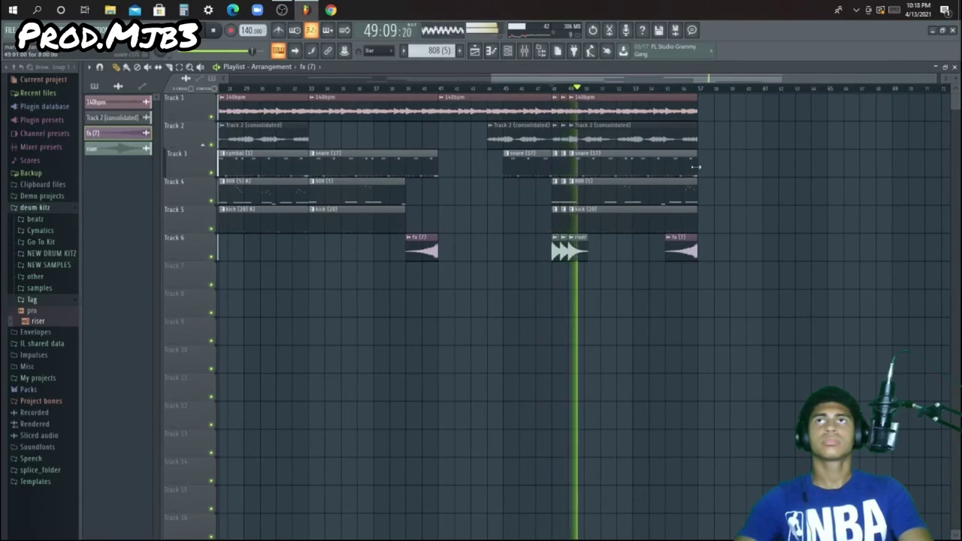
Add snare (17), 808 (5) and kick (20) clips at bar 57 on Tracks 3, 4 and 5
scroll(682, 90, "down", 3)
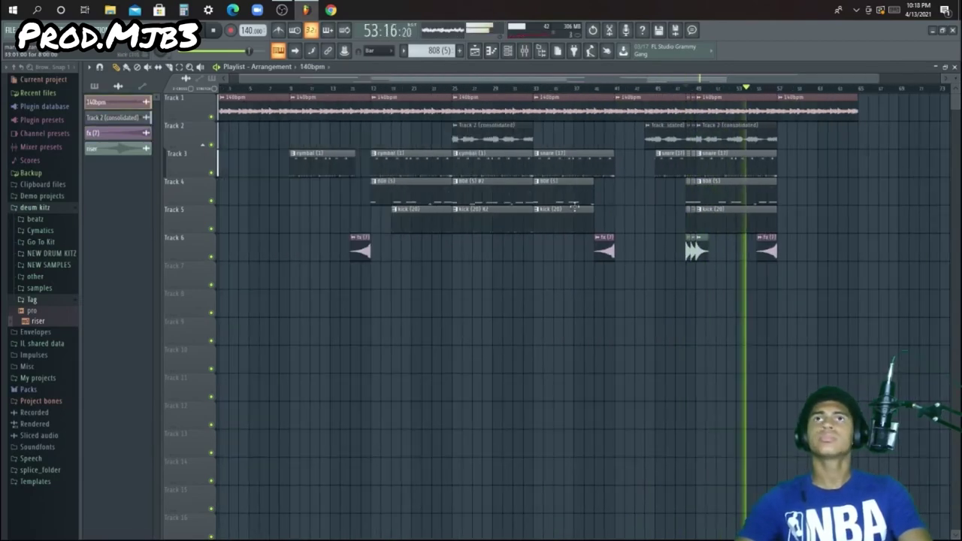
left_click(804, 163)
left_click(803, 192)
left_click(803, 220)
Add a 140bpm clip on Track 1 and snare (17), 808 (5) and kick (20) clips on Tracks 3 to 5 at bar 65
scroll(819, 90, "up", 3)
left_click(822, 105)
left_click(782, 164)
left_click(782, 192)
left_click(782, 219)
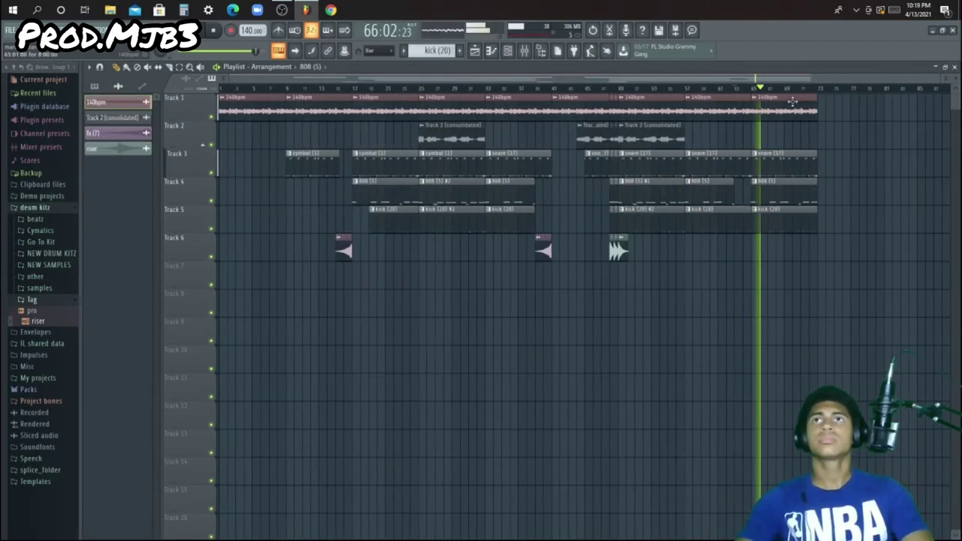
Add a 140bpm clip at bar 73, a Track 2 (consolidated) clip at bar 76, and fx (7) clips at bars 71 and 79
left_click(820, 105)
left_click(801, 135)
left_click(756, 248)
left_click(816, 248)
Add a 140bpm clip at bar 81 and riser clips on Track 6 at bars 81 and 19, and stop playback
left_click(831, 105)
left_click(785, 248)
left_click(348, 248)
key("space")
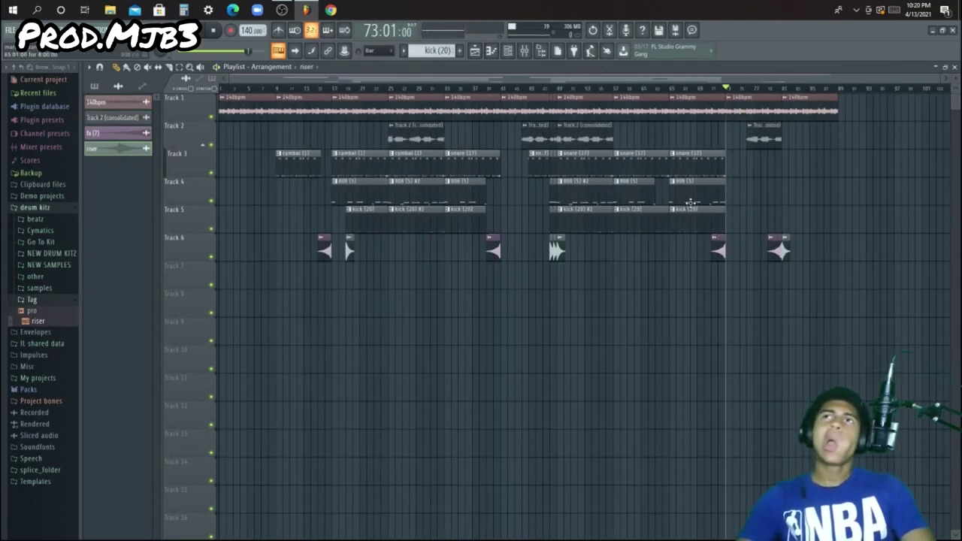
Add an 808 (5) #2 clip on Track 4 and a Track 2 (consolidated) clip on Track 2, both at bar 81
left_click(404, 194)
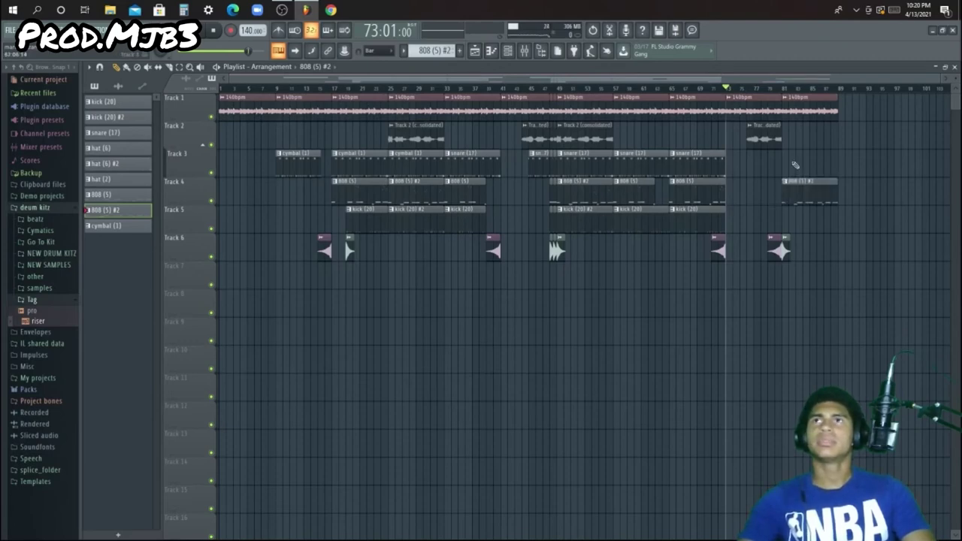
left_click(607, 142)
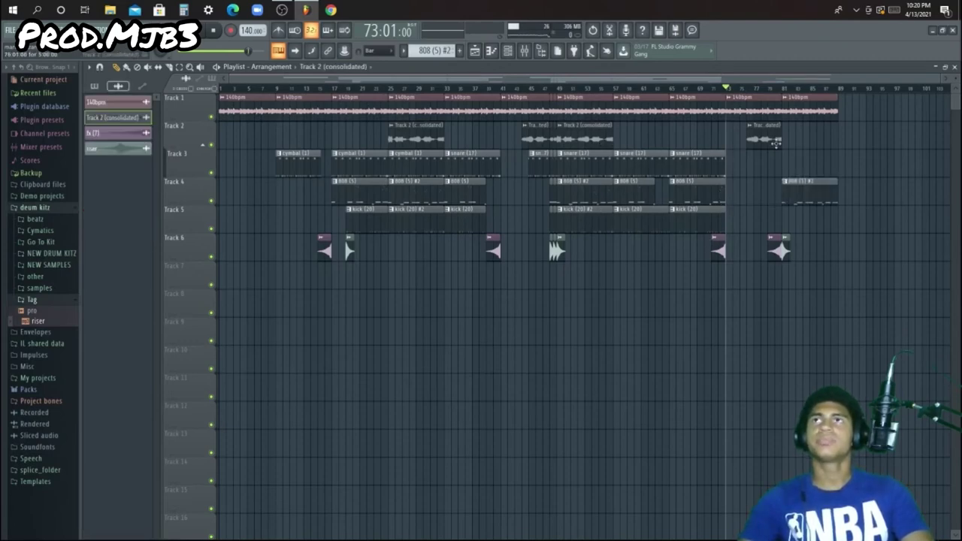
scroll(822, 92, "up", 4)
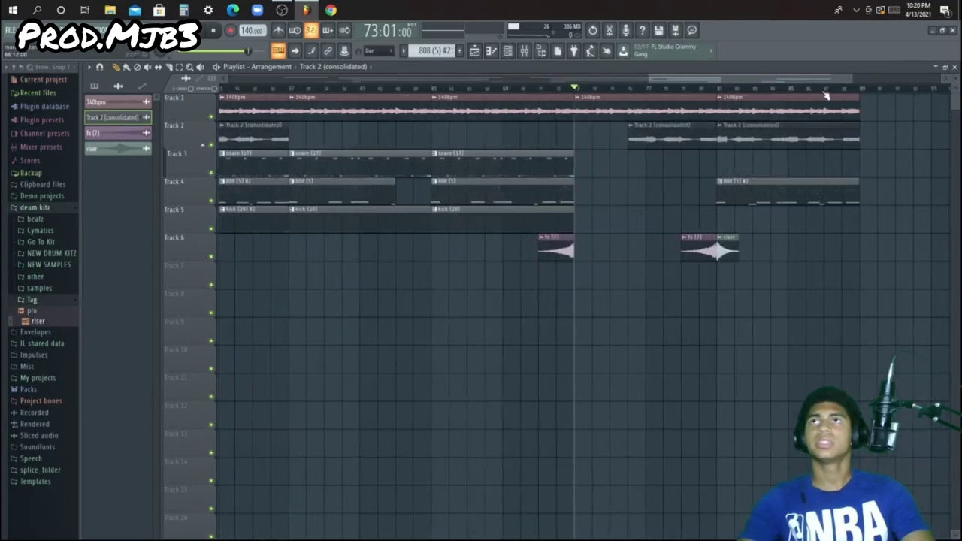
Make the Track 2 (consolidated) clip and the 140bpm clip at bar 81 unique
scroll(655, 95, "up", 2)
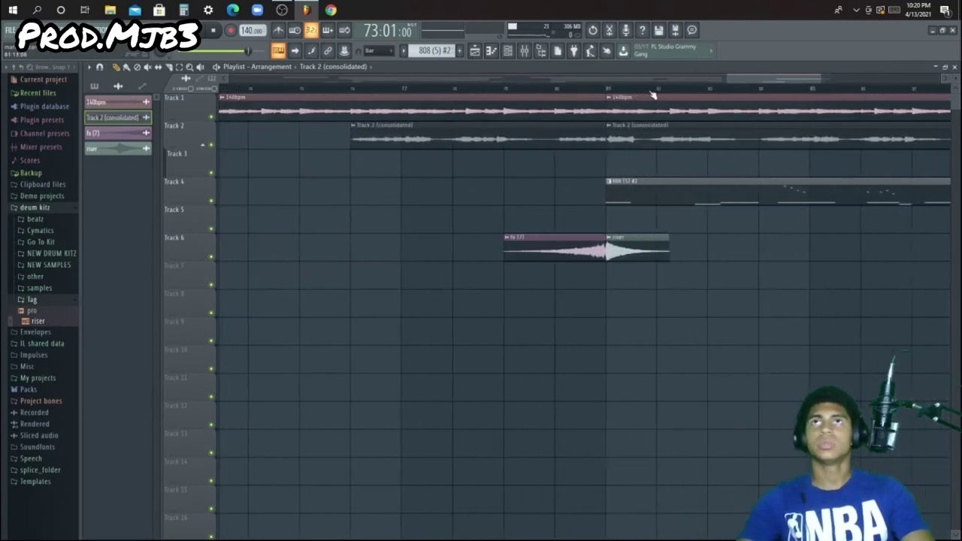
right_click(609, 128)
left_click(628, 201)
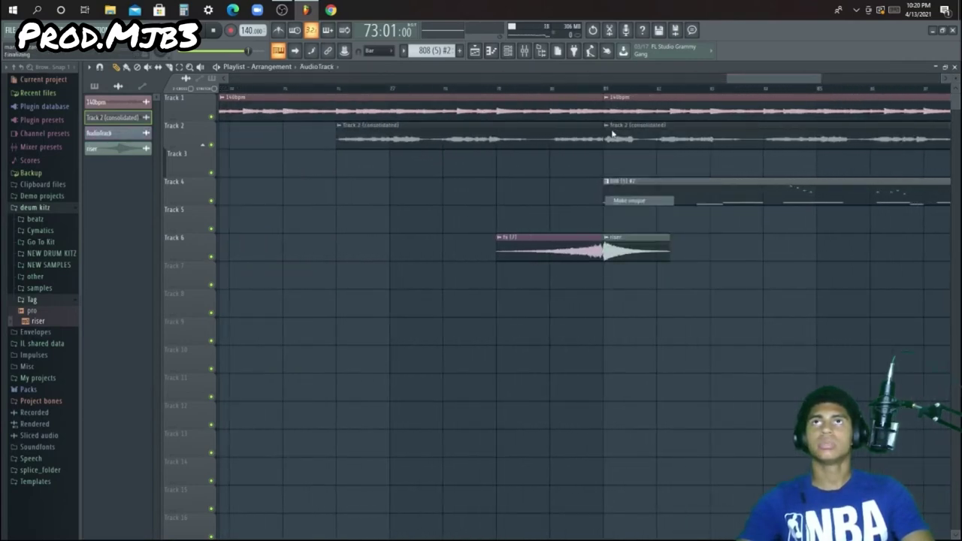
right_click(605, 99)
left_click(629, 173)
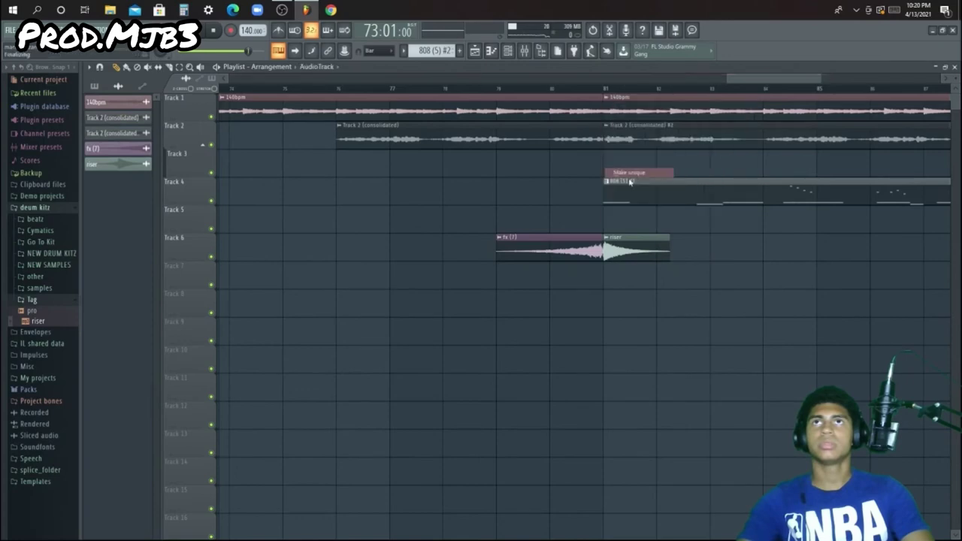
Extend the snare (17) clip before bar 49 on Track 3 back to bar 41 and copy it towards bar 81
scroll(614, 91, "down", 5)
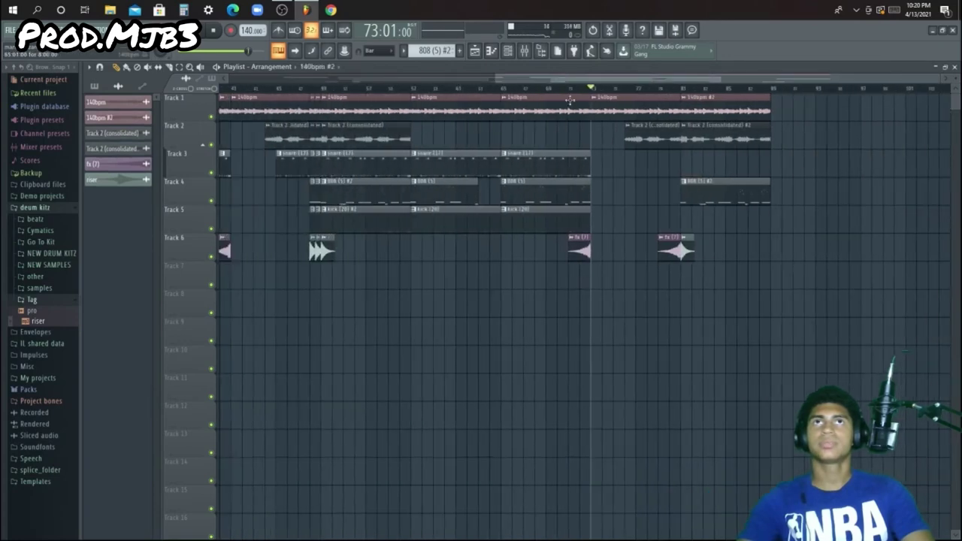
left_click(505, 160)
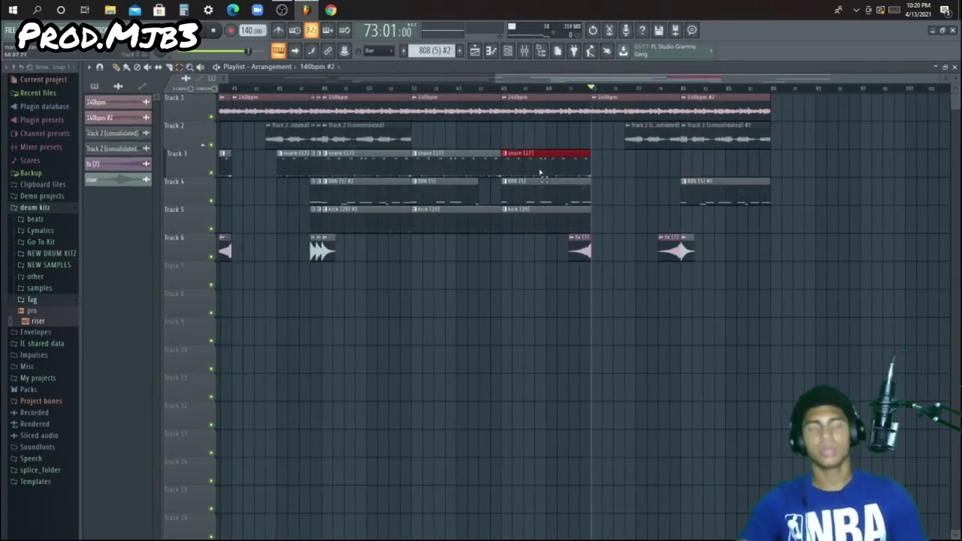
left_click_drag(530, 178, 156, 90)
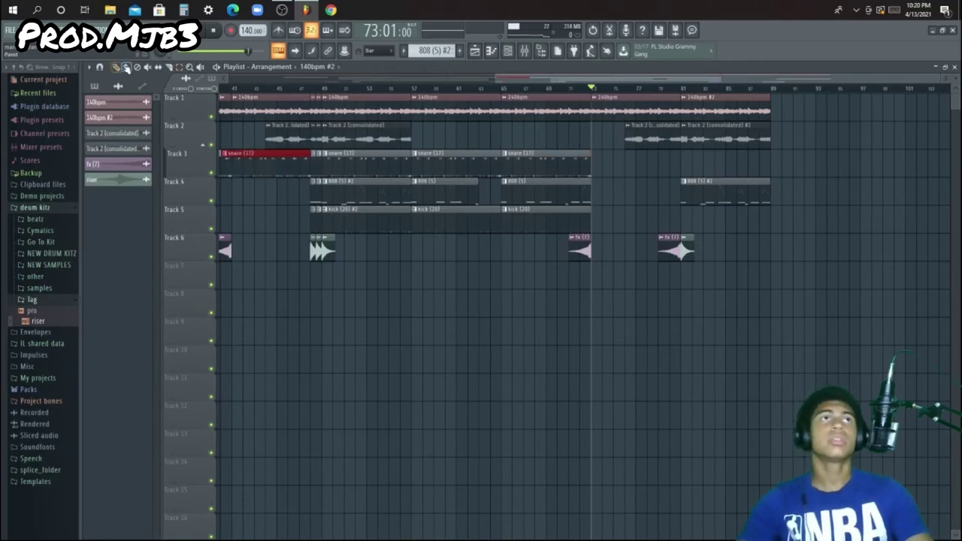
left_click_drag(260, 164, 672, 165)
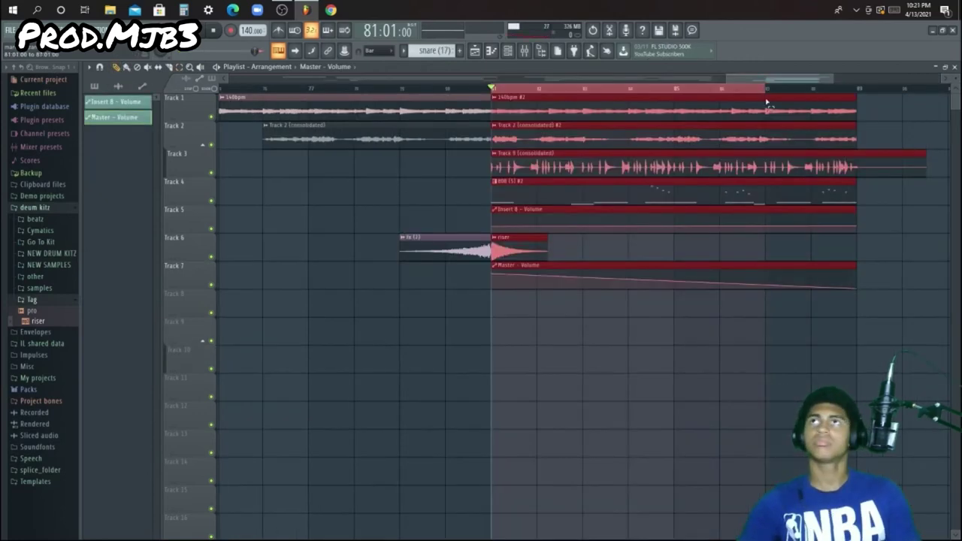
Move the Insert 8 - Volume clip from Track 5 to Track 6 and add a kick (20) #2 clip on Track 5 at bar 81
scroll(511, 91, "down", 3)
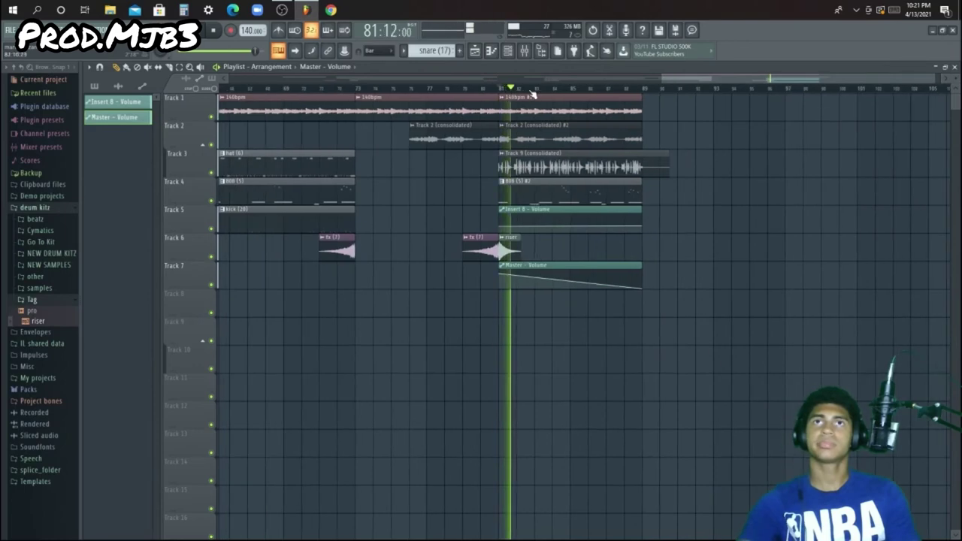
scroll(547, 93, "down", 3)
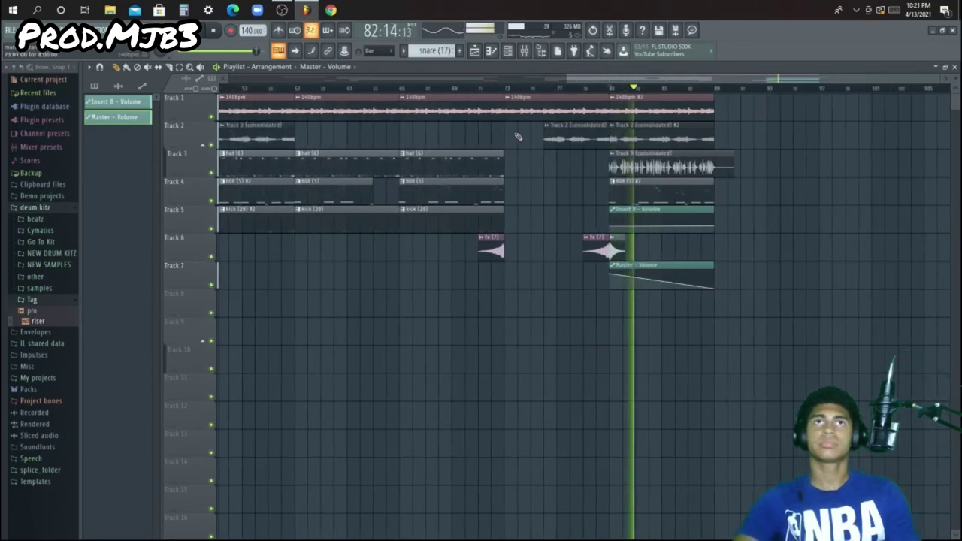
left_click(274, 232)
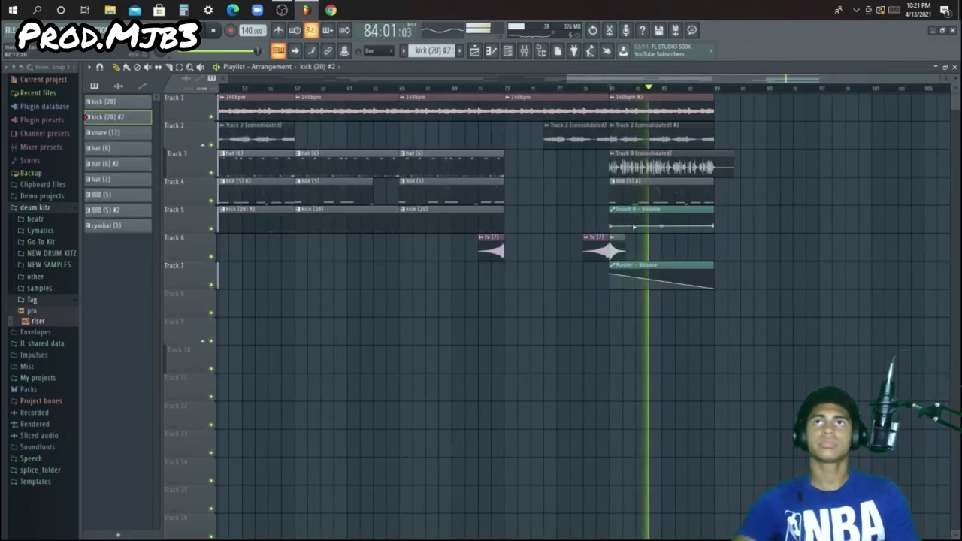
left_click_drag(671, 211, 672, 240)
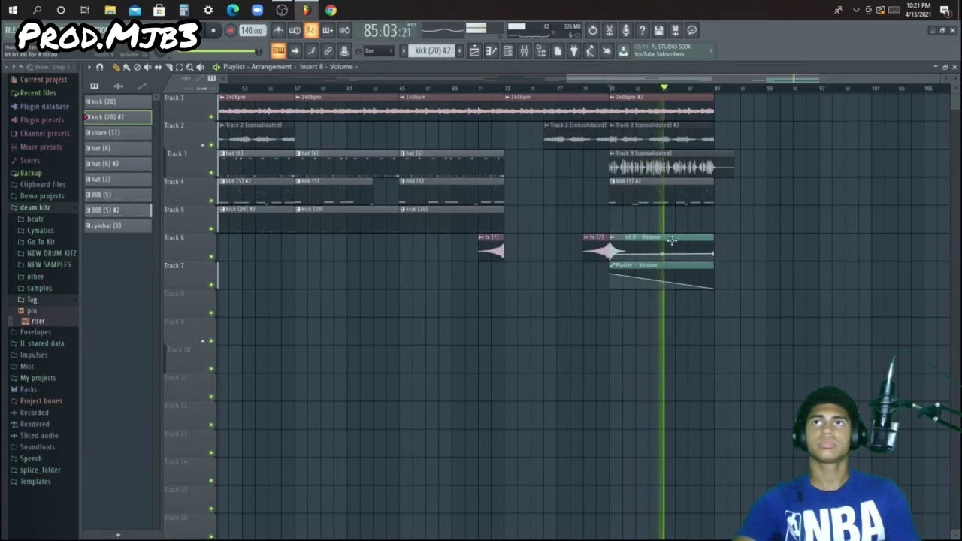
left_click(320, 223)
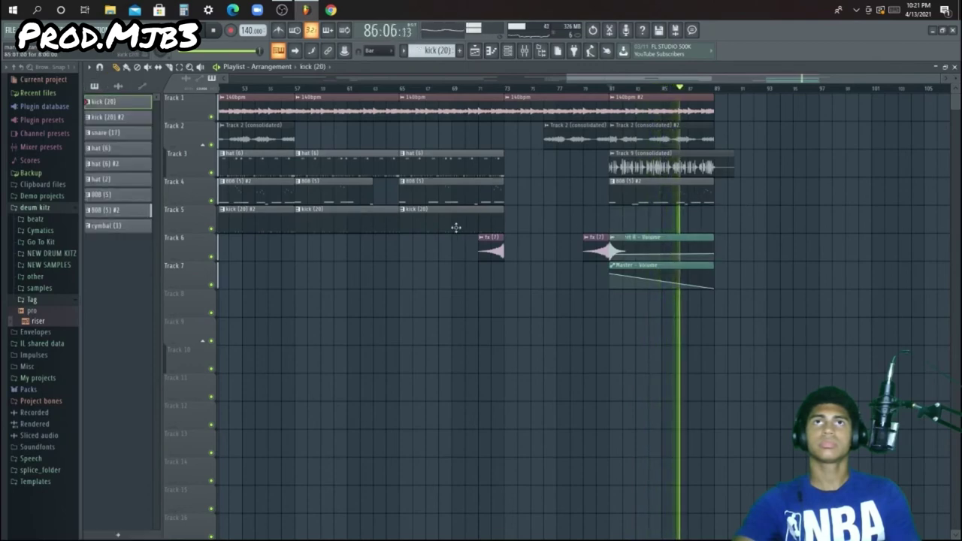
left_click(292, 223)
left_click(611, 222)
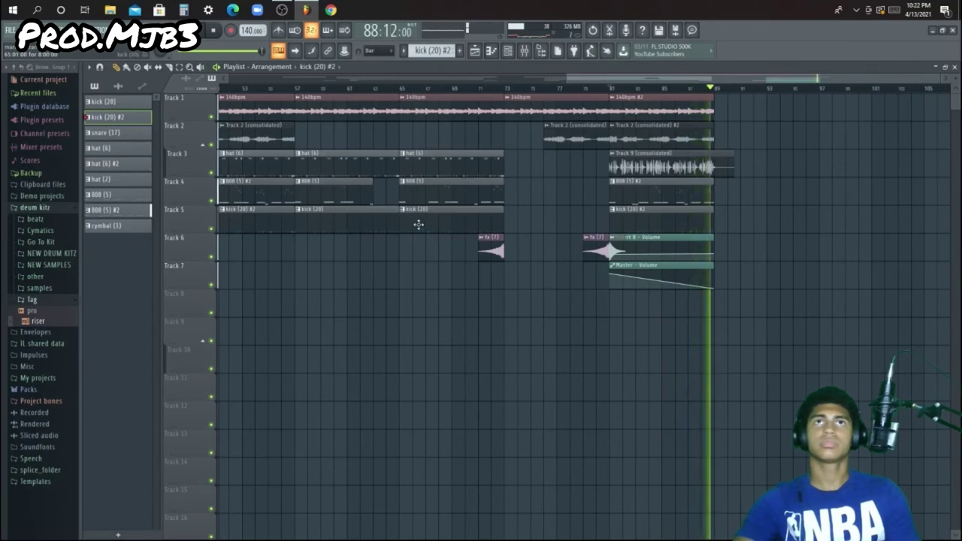
Play the outro from about bar 80 and check how its clips line up at bar 81
scroll(406, 96, "down", 3)
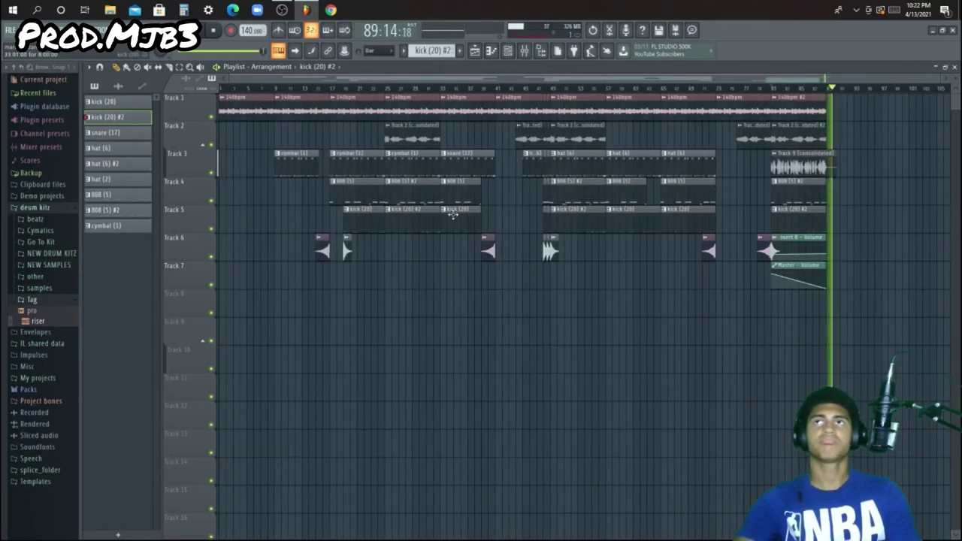
left_click(765, 88)
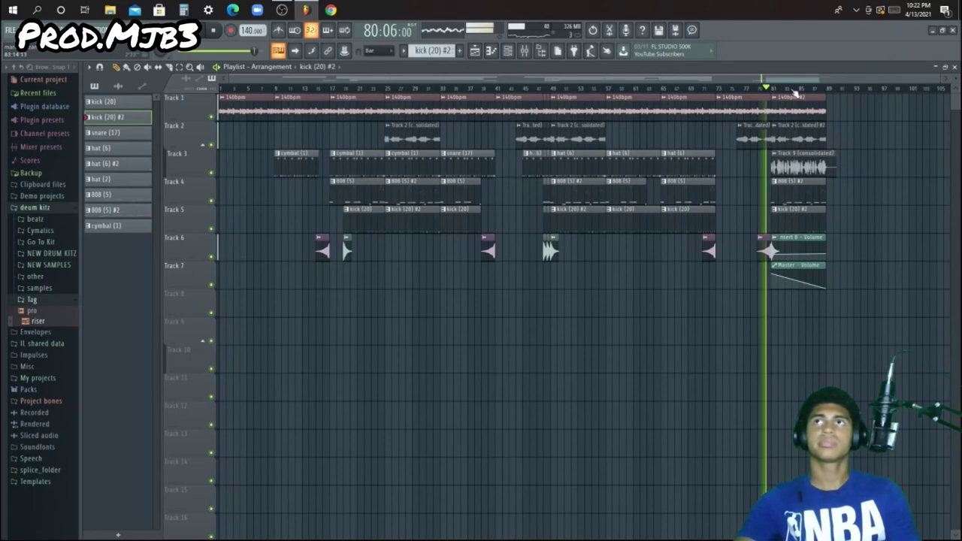
scroll(844, 92, "up", 6)
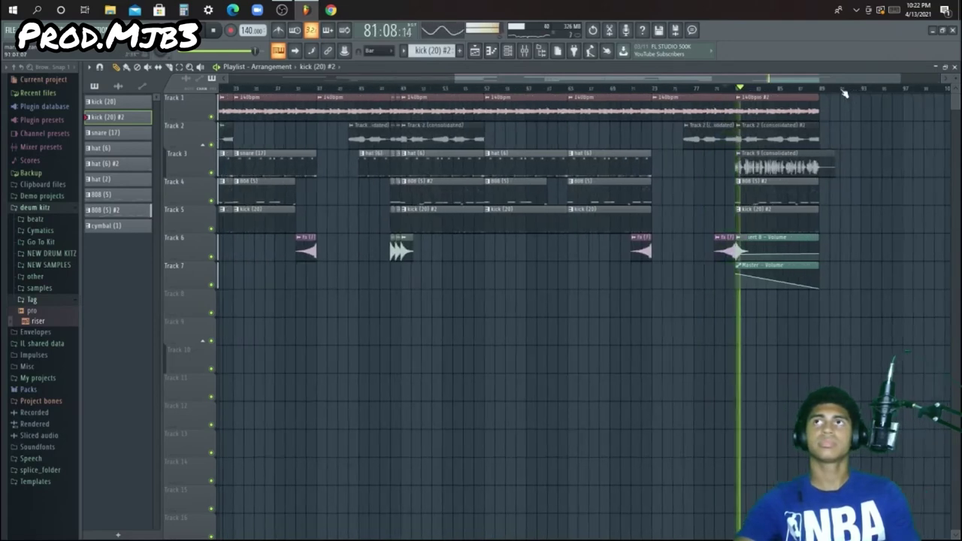
scroll(690, 96, "up", 3)
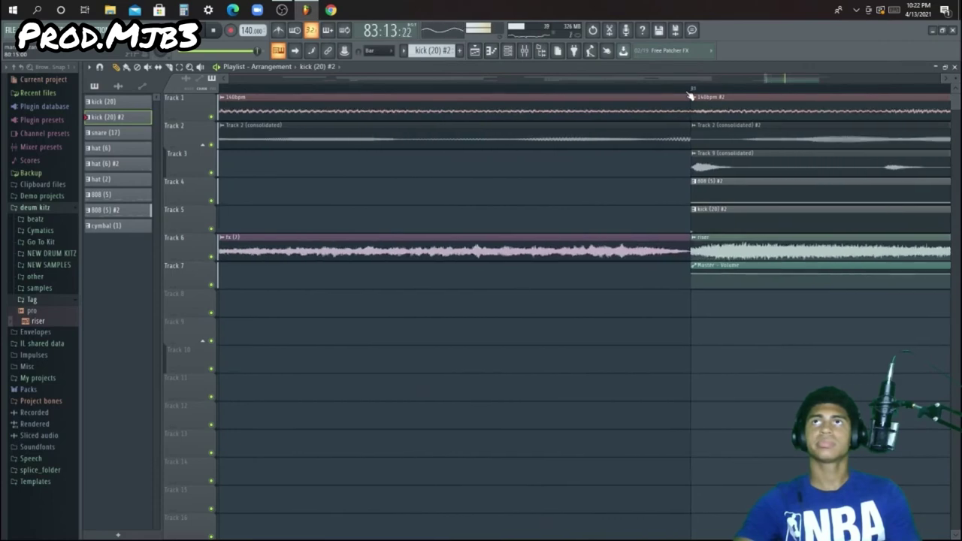
scroll(690, 95, "down", 9)
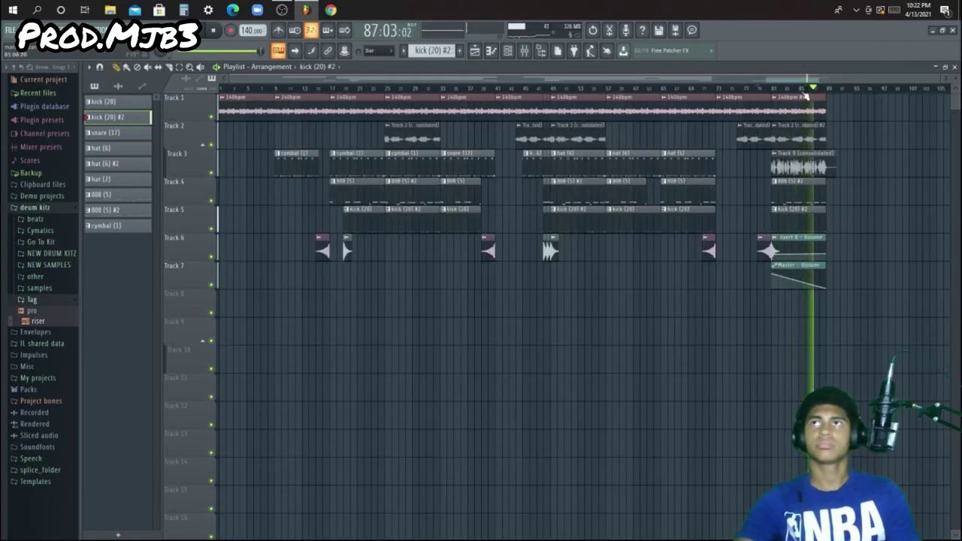
Move the Insert 8 - Volume clip from Track 6 to Track 8 and lower its start and end points to a flat line
scroll(805, 96, "up", 3)
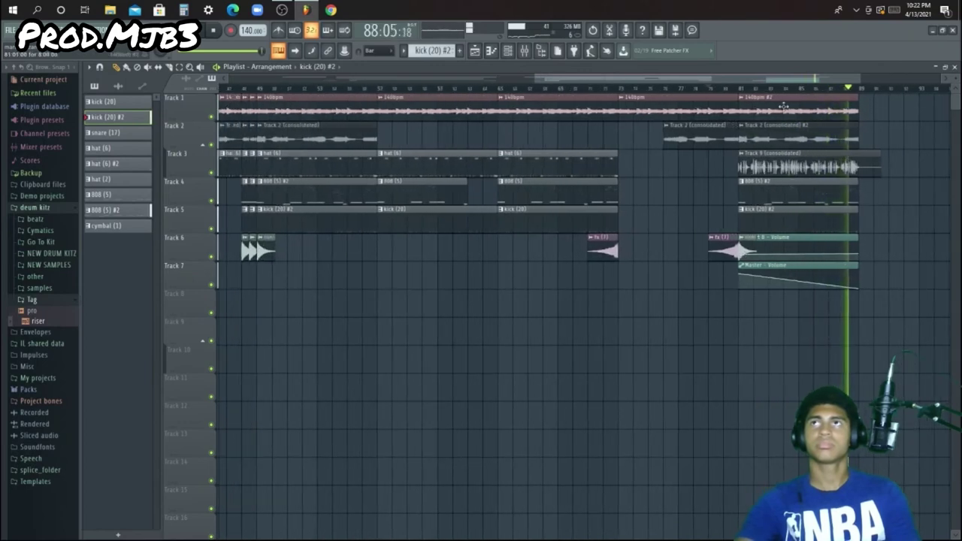
scroll(777, 92, "up", 4)
left_click_drag(768, 239, 758, 316)
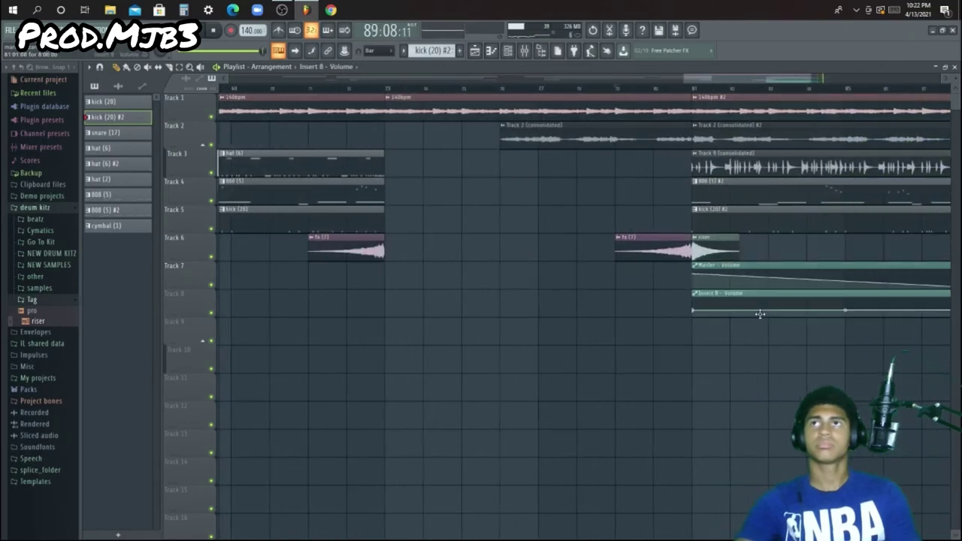
scroll(750, 94, "down", 4)
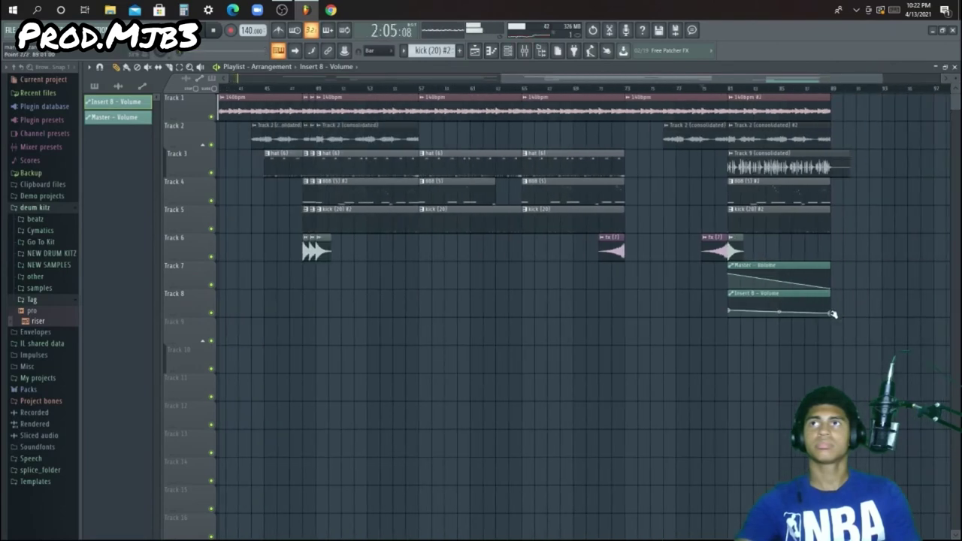
key("space")
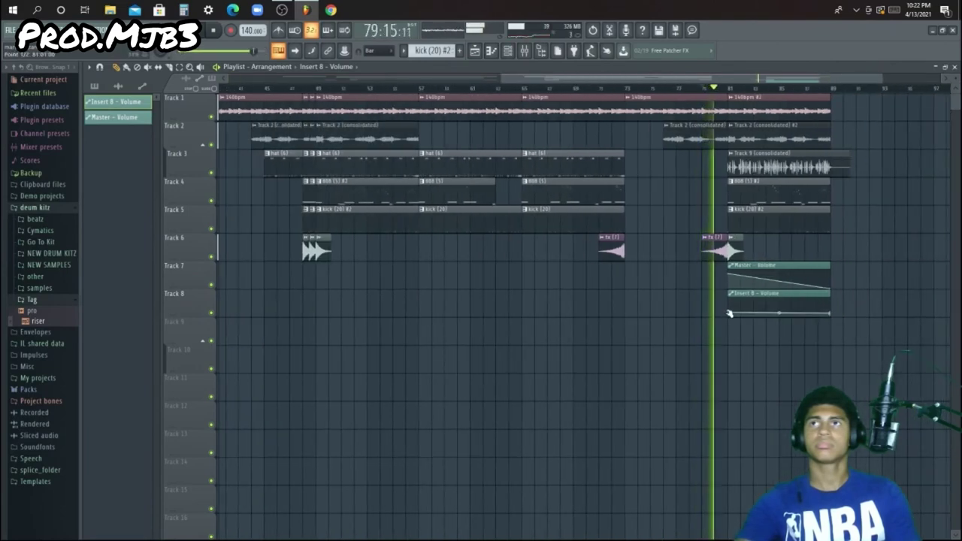
Add the pro tag sample on Track 2 at bar 7 and collapse the Tag and drum kitz folders
scroll(796, 96, "down", 3)
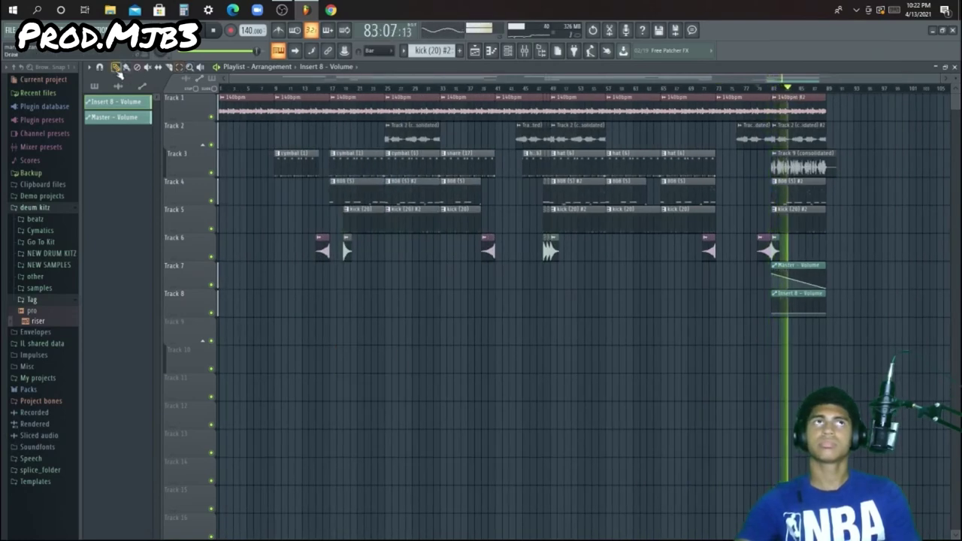
left_click(442, 89)
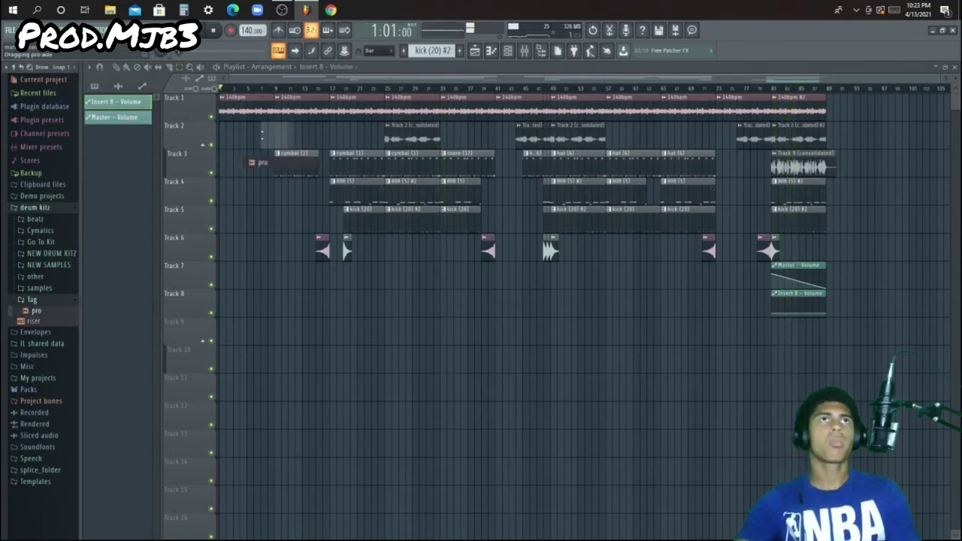
left_click_drag(263, 148, 270, 137)
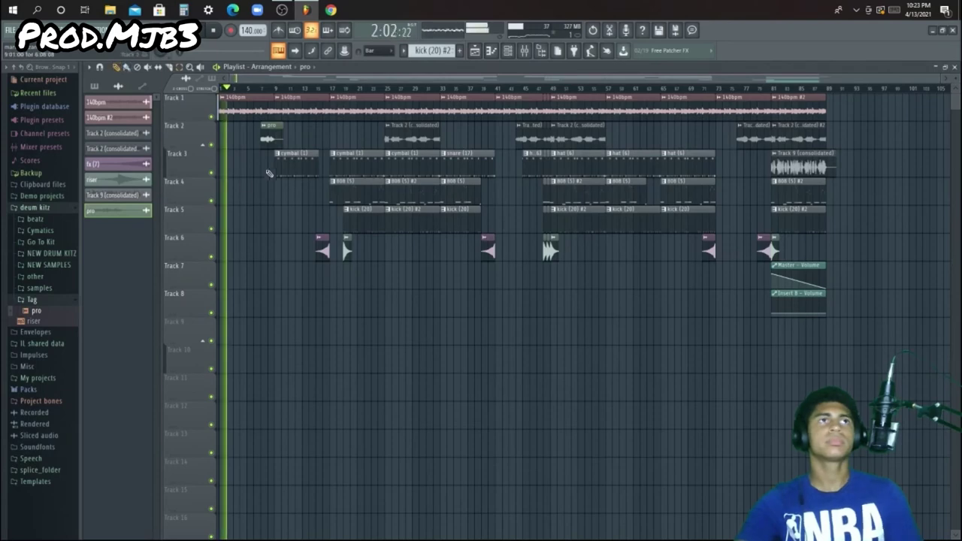
left_click(64, 299)
left_click(64, 209)
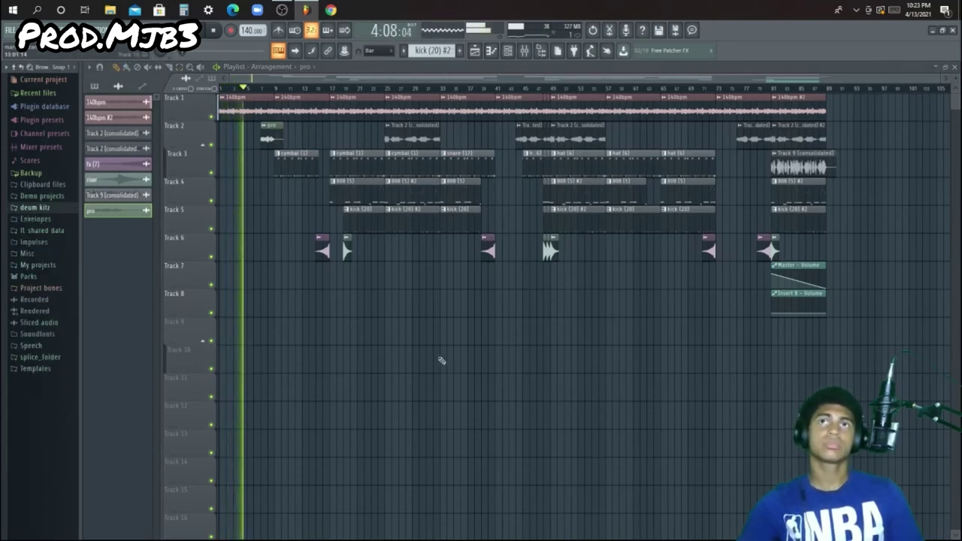
scroll(333, 94, "up", 4)
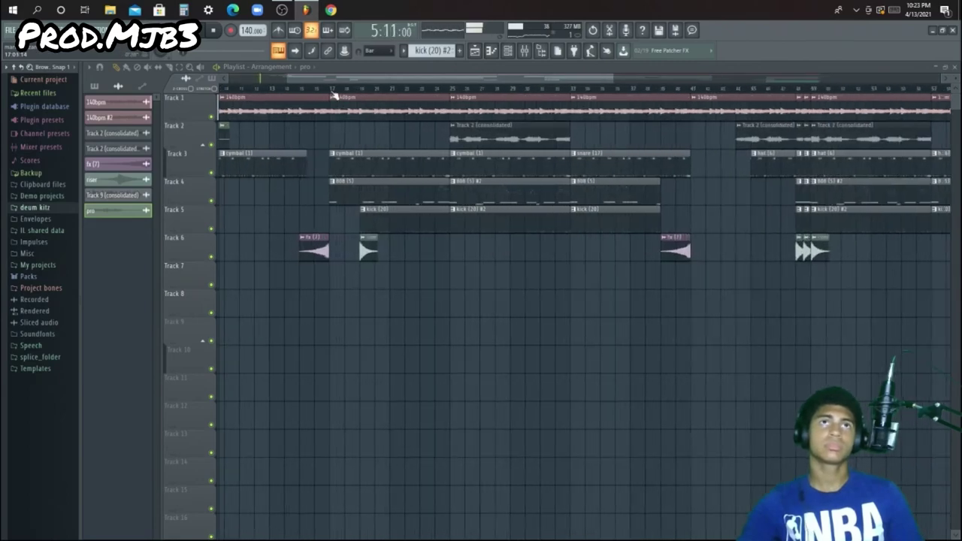
scroll(334, 94, "up", 6)
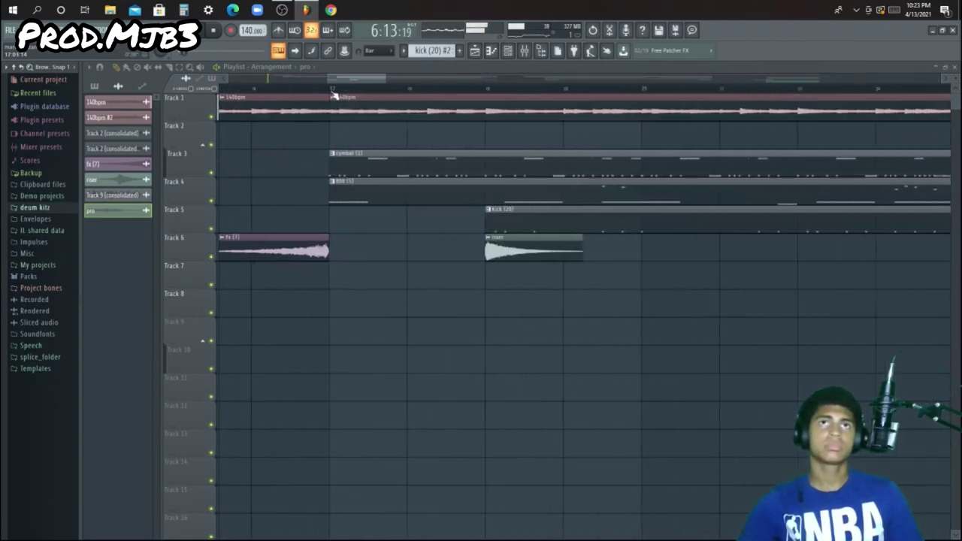
scroll(334, 94, "down", 5)
scroll(334, 94, "down", 3)
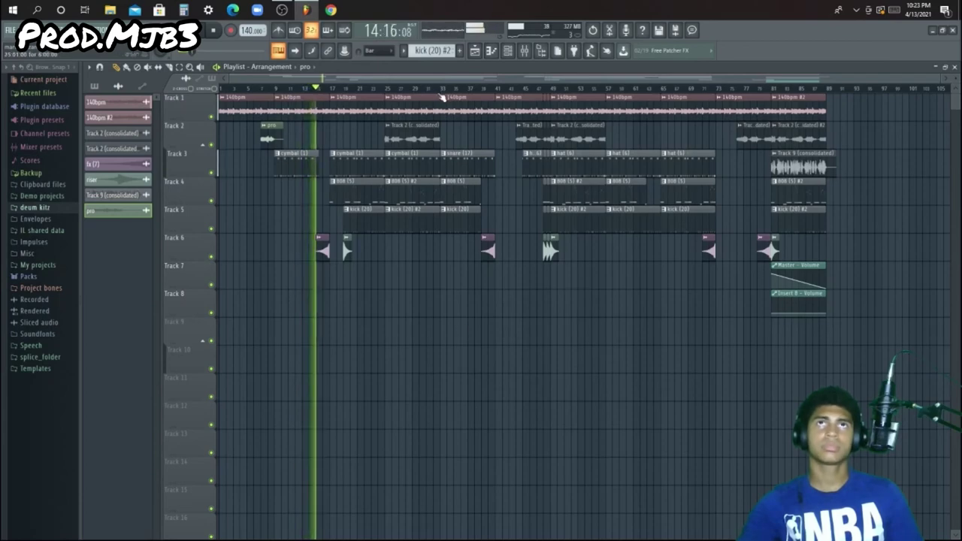
scroll(442, 93, "up", 2)
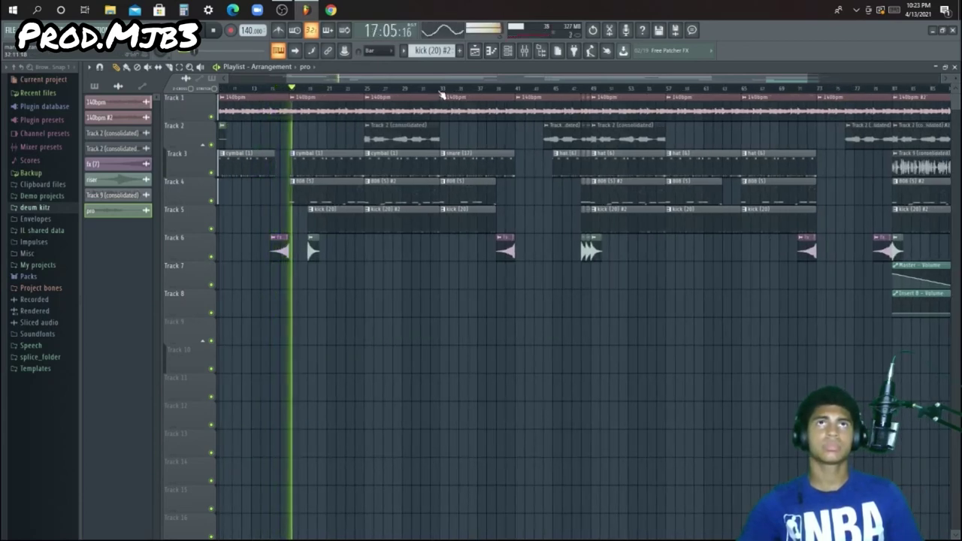
Open the channel rack and examine the kick (20) #3 pattern from its first steps
scroll(442, 93, "up", 2)
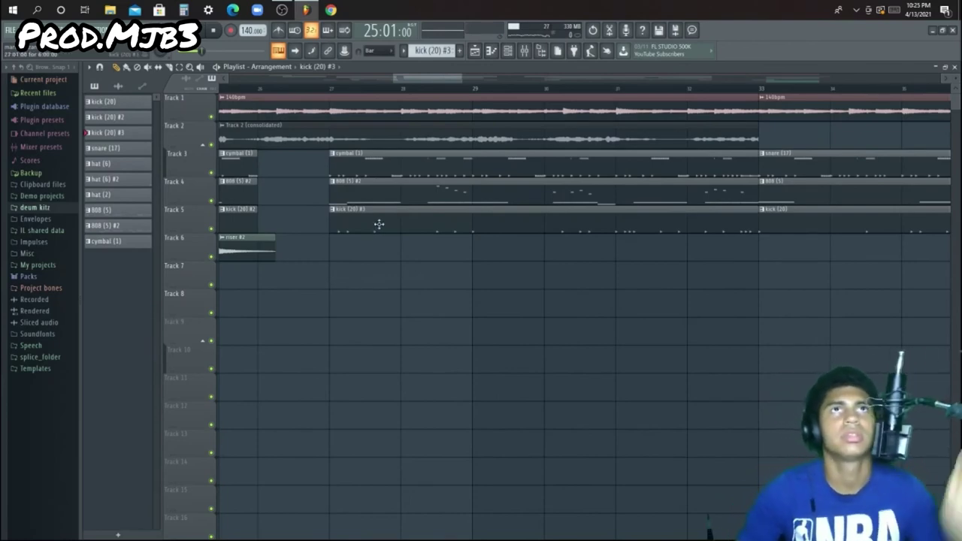
left_click(507, 51)
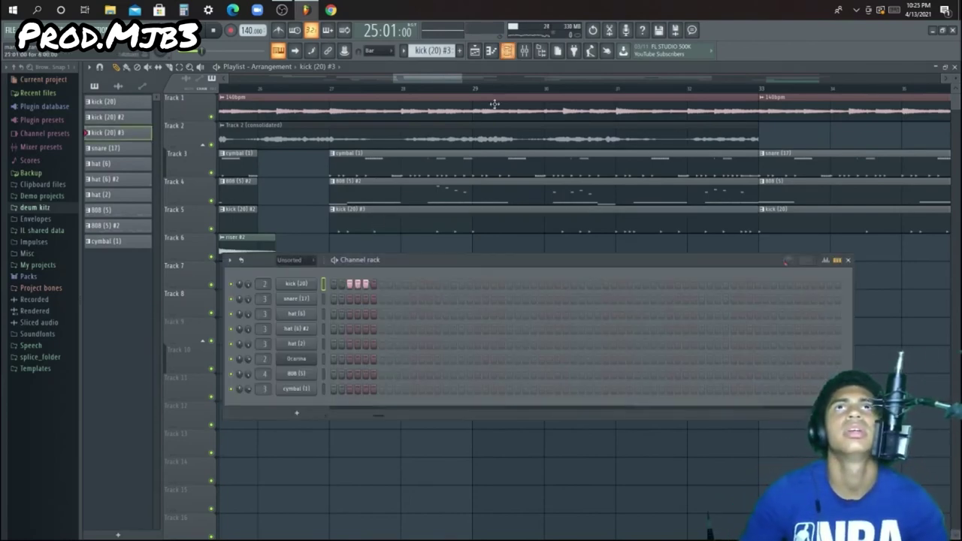
left_click_drag(384, 418, 302, 425)
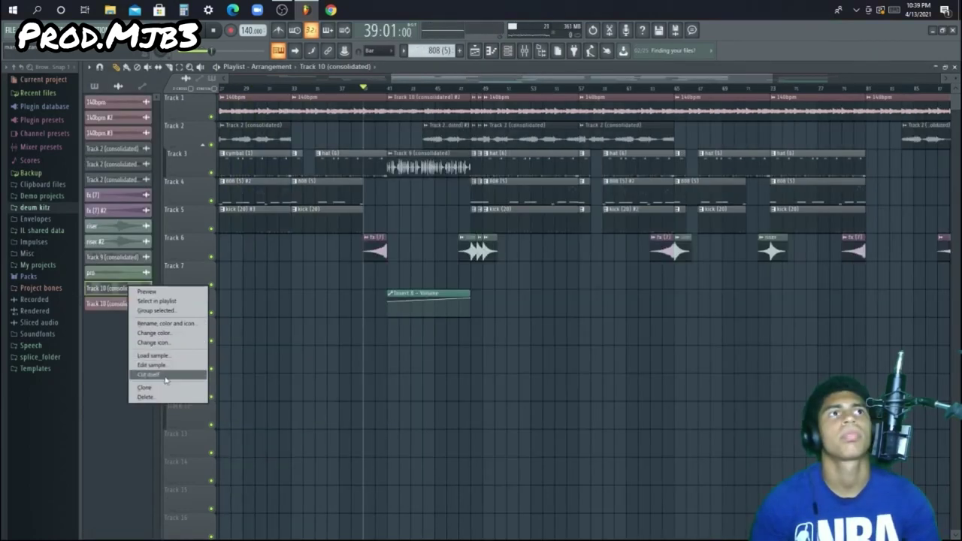
Place the 808 (5) #3 pattern on Track 7 at bar 41, under the drum breakdown
left_click(164, 376)
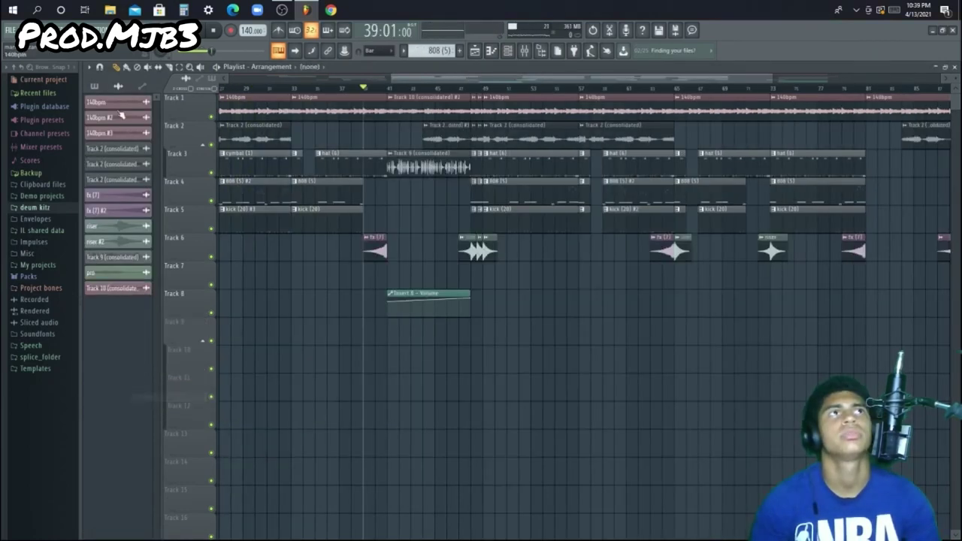
left_click(96, 86)
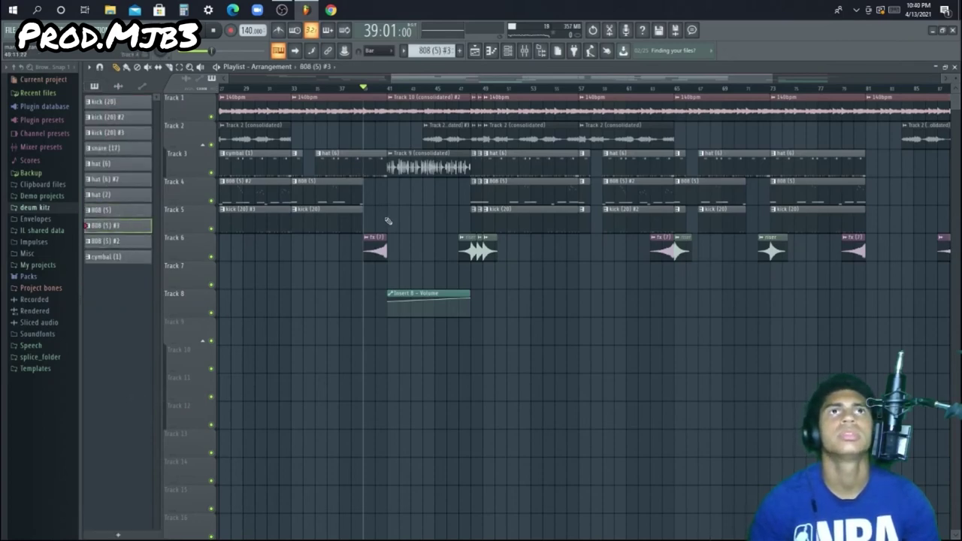
left_click_drag(402, 223, 410, 267)
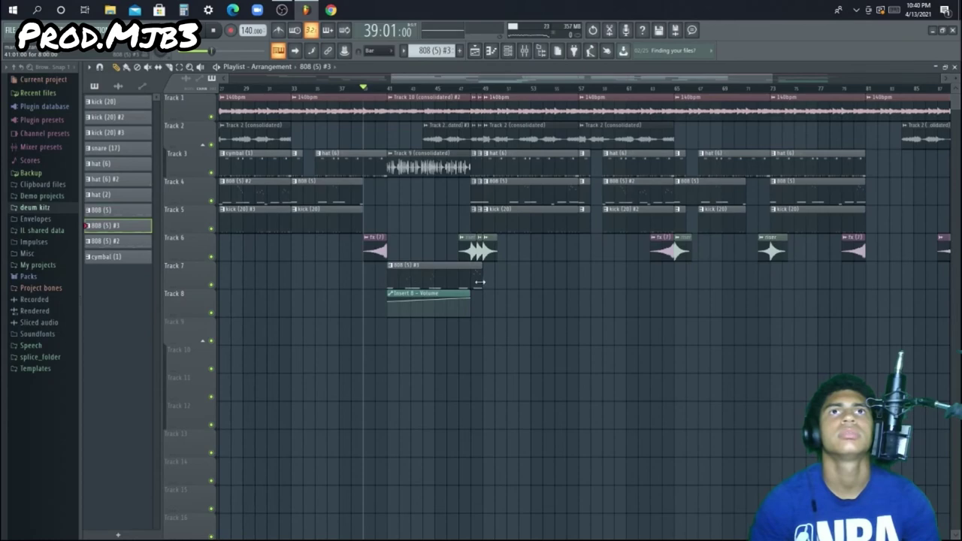
Open the 808 (5) #3 clip in the piano roll, even out the C#5 notes before bar 5 and add two short slide notes above
double_click(478, 283)
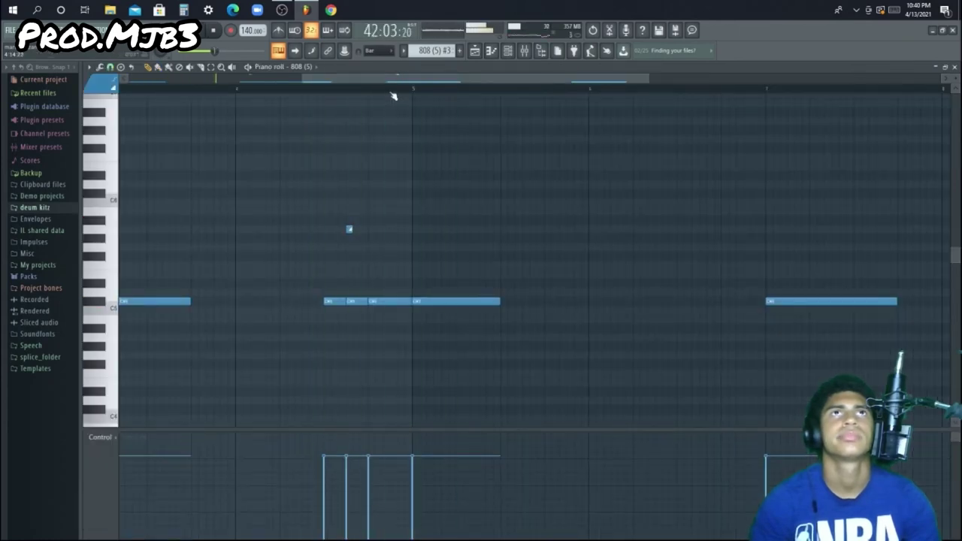
scroll(393, 95, "up", 2)
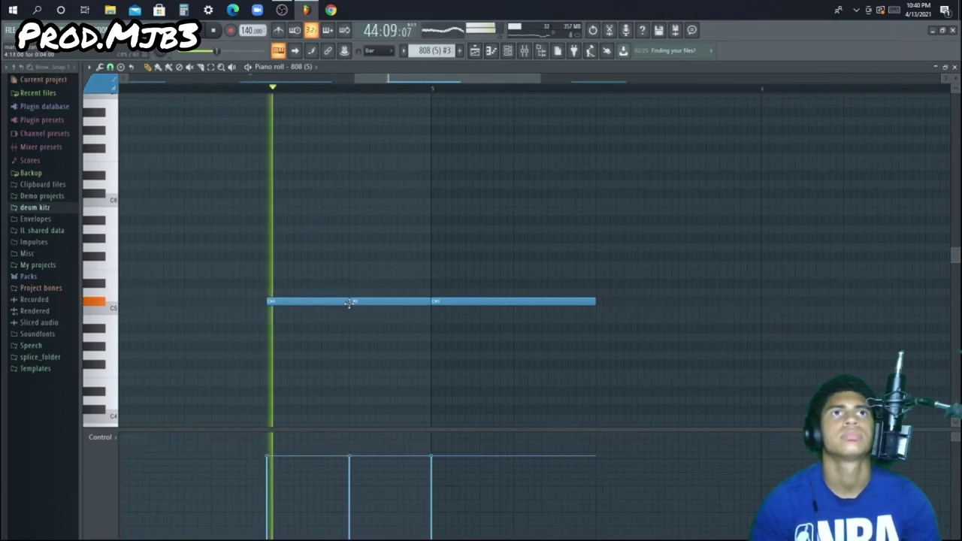
key("space")
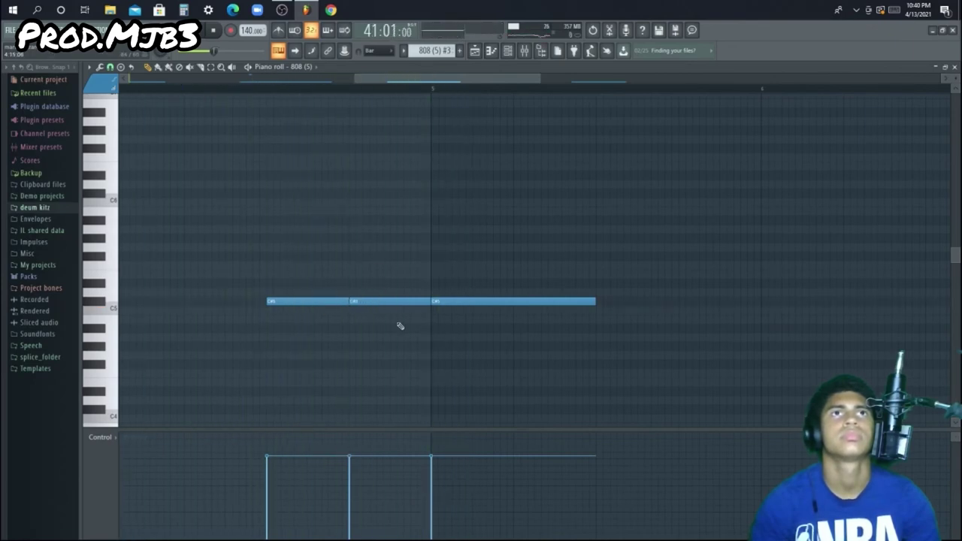
key("space")
right_click(398, 303)
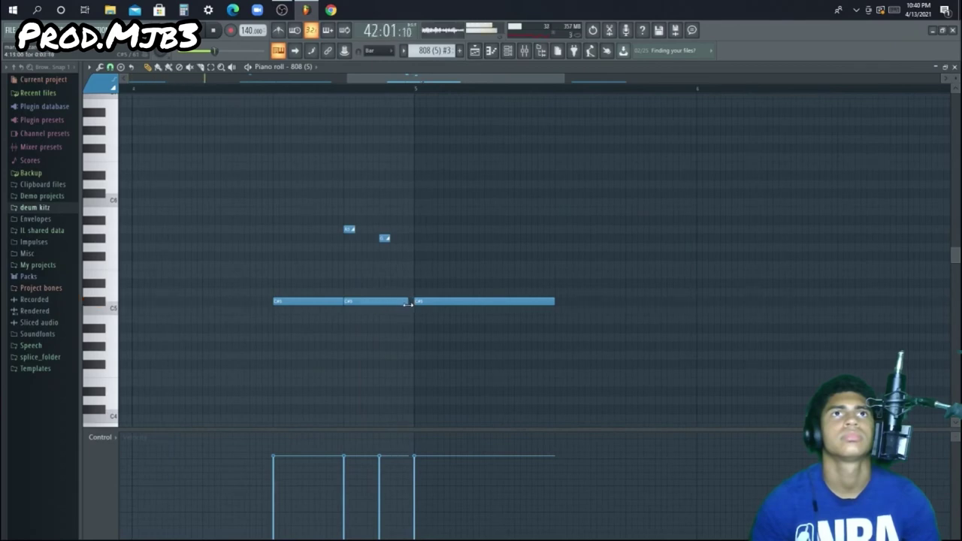
Play the 808 (5) #3 pattern and rework the bar 4 slides into one low slide and one an octave above the 808 notes
scroll(340, 93, "up", 2)
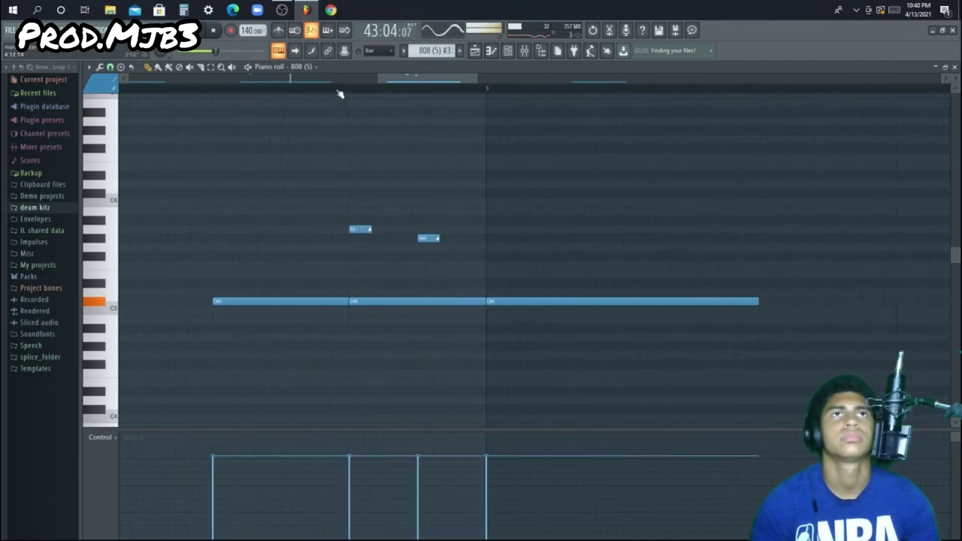
scroll(340, 105, "down", 1)
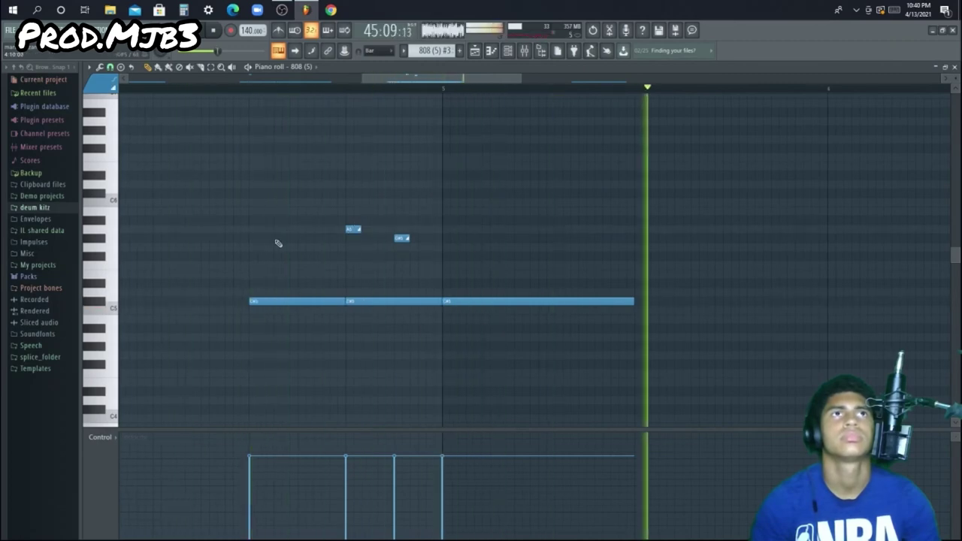
key("space")
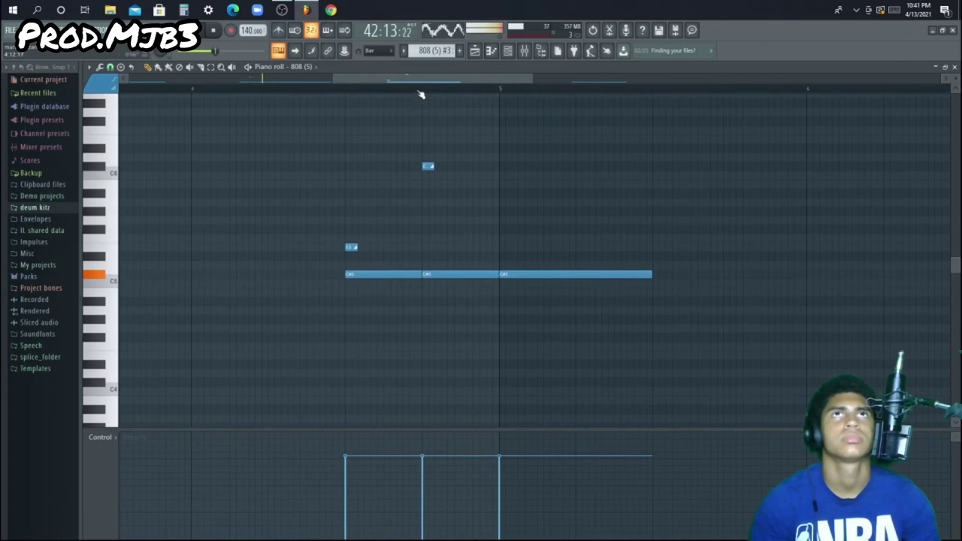
scroll(421, 94, "down", 3)
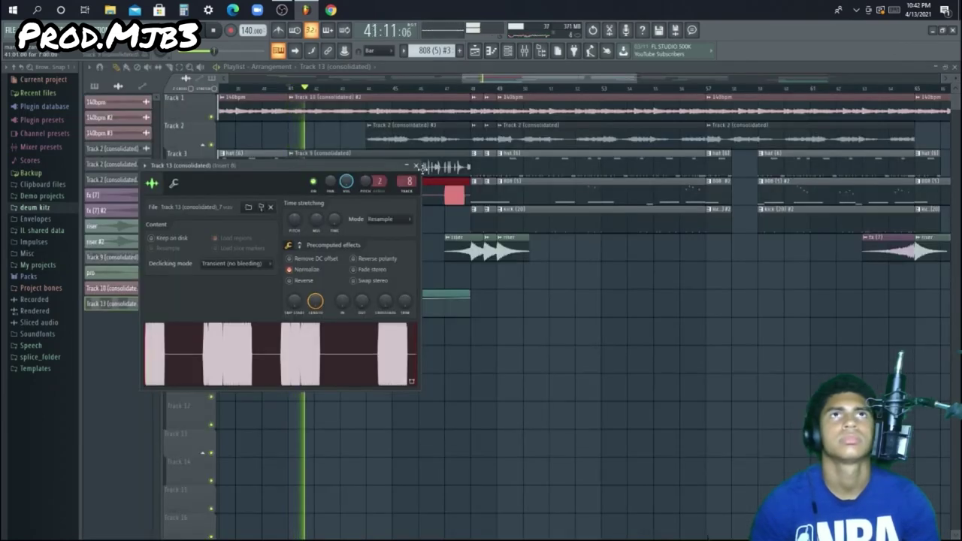
left_click(416, 165)
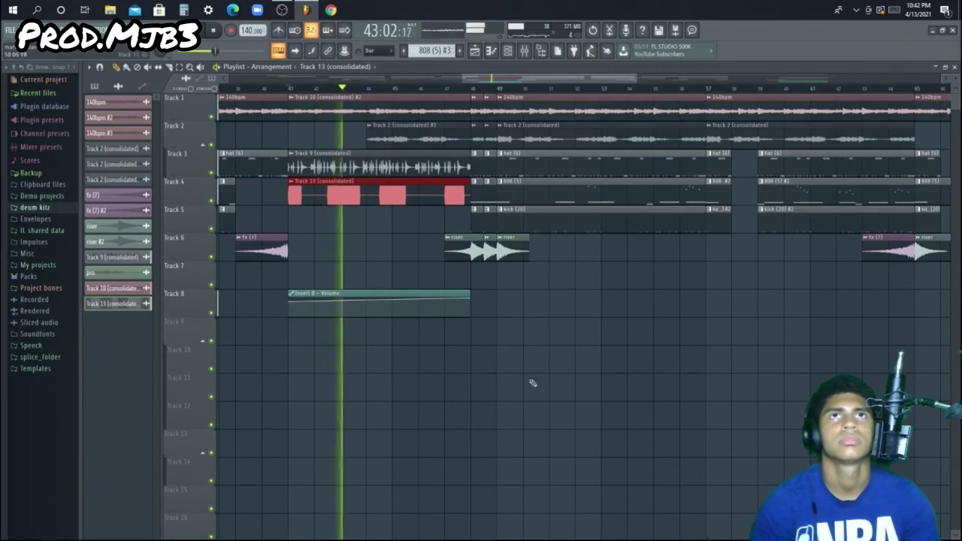
Try a short kick (20) clip on Track 5 at bar 45 and remove it
left_click(474, 225)
left_click(395, 223)
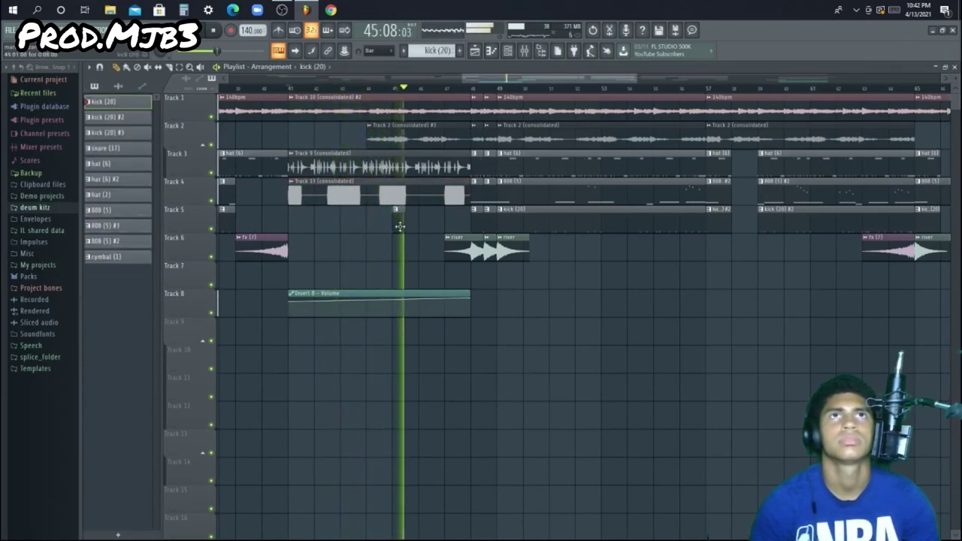
right_click(398, 224)
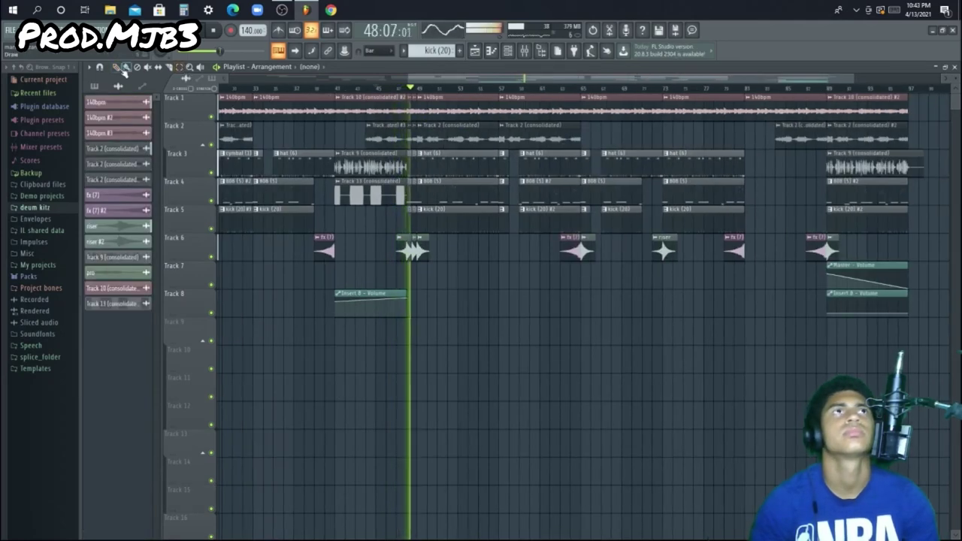
Play the breakdown from bar 45 and check how its 808 hits lead into the risers around bar 48
scroll(404, 96, "up", 1)
scroll(403, 97, "up", 4)
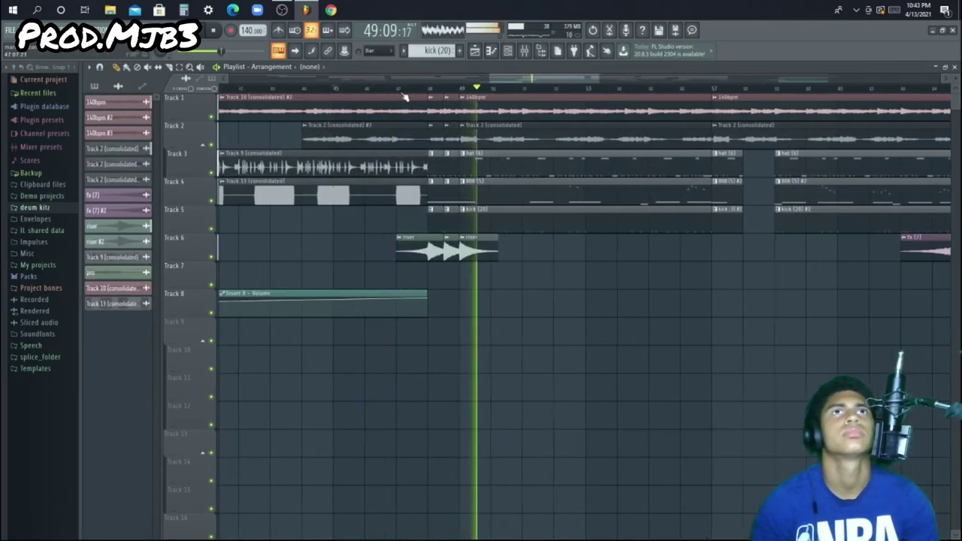
scroll(404, 97, "down", 3)
scroll(404, 96, "down", 2)
key("space")
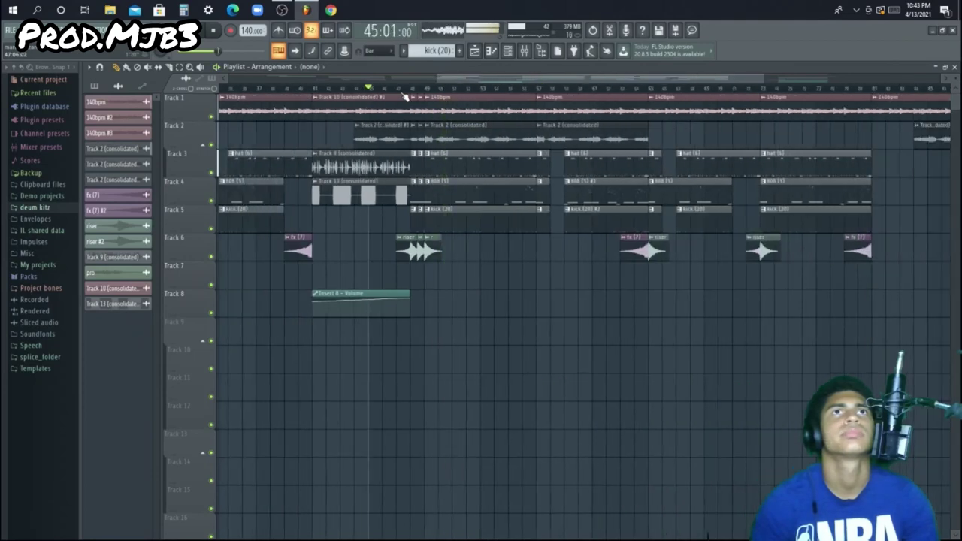
key("space")
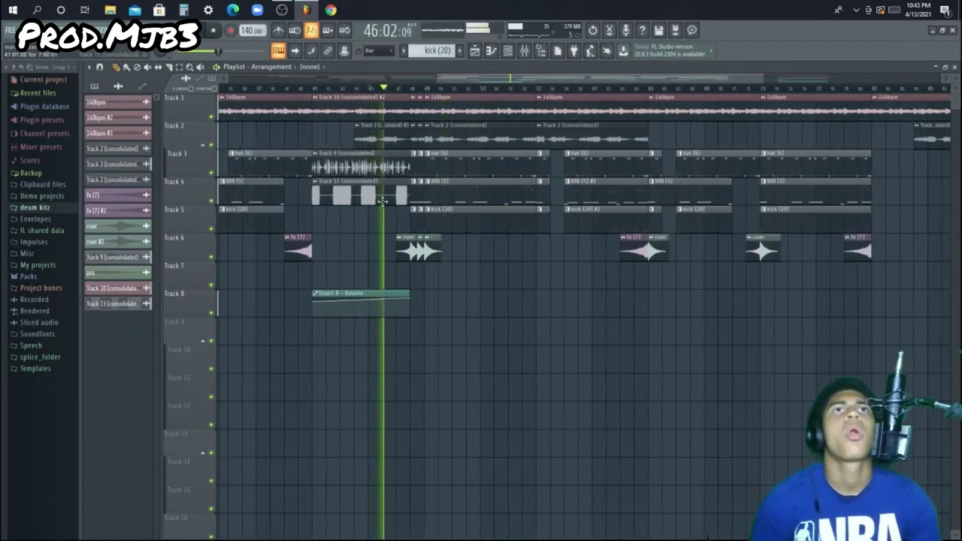
scroll(412, 96, "up", 2)
scroll(412, 96, "down", 2)
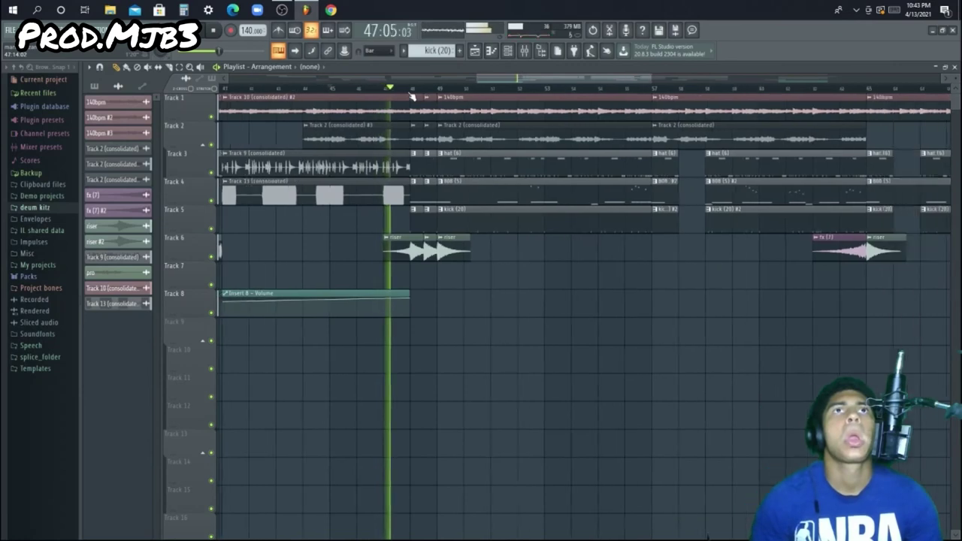
scroll(402, 143, "down", 2)
key("space")
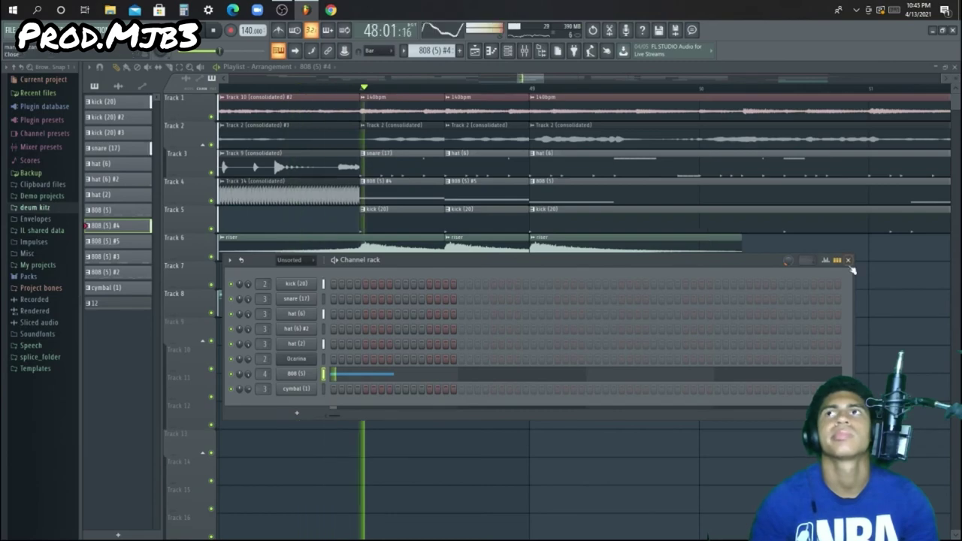
Replace the last 808 hit at bar 47 on Track 4 with a rapid 808 roll and play the transition into bar 50
key("F6")
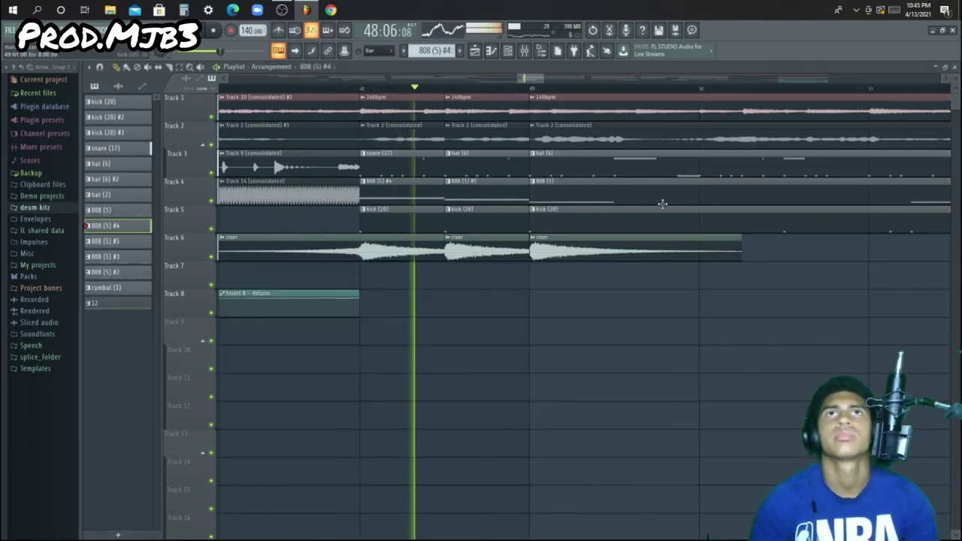
scroll(526, 90, "down", 3)
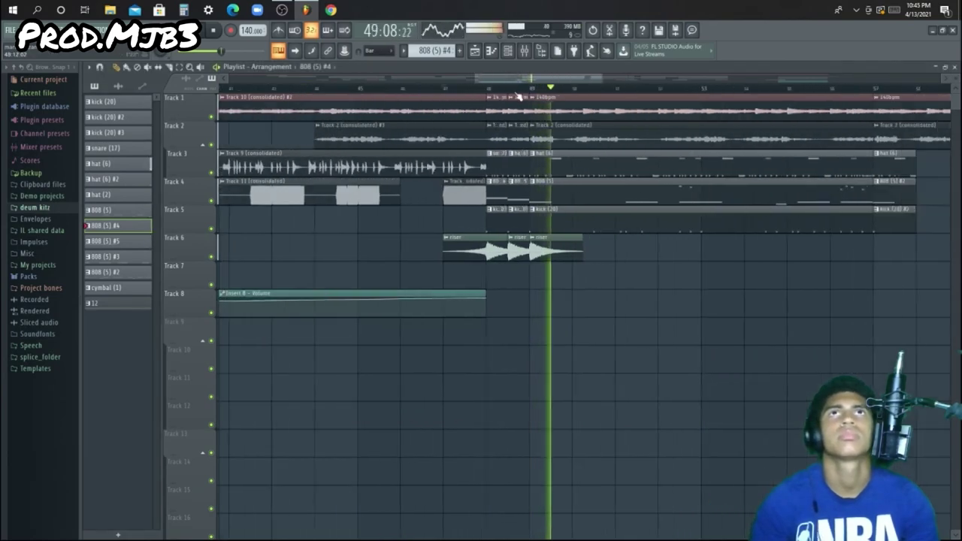
scroll(517, 94, "down", 4)
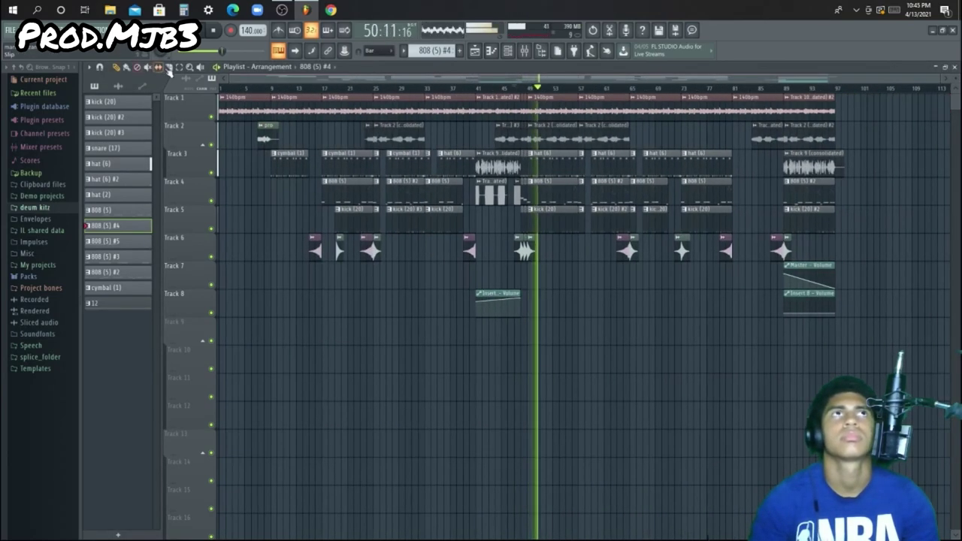
left_click(179, 69)
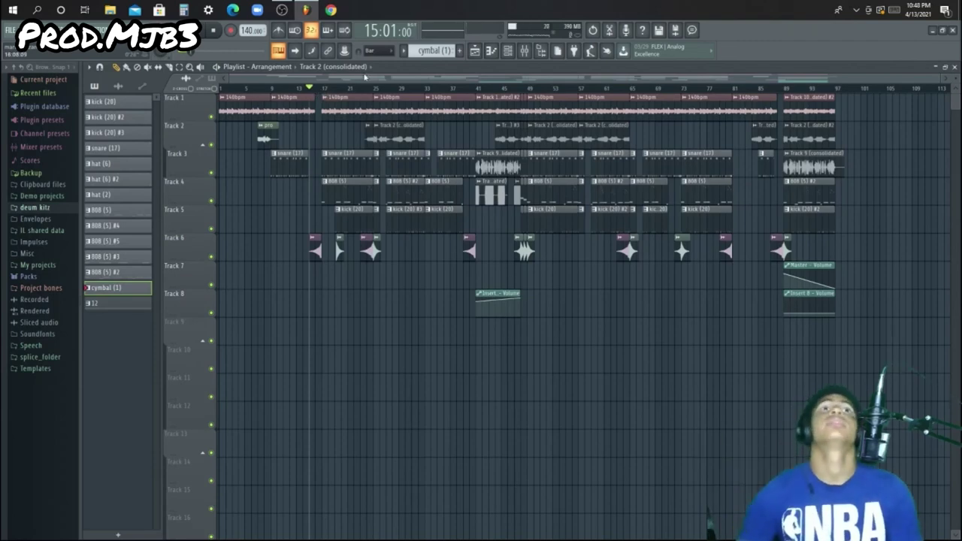
Play the arrangement from bar 6 and check the producer tag, drum entry, drop and transitions up to about bar 31
key("space")
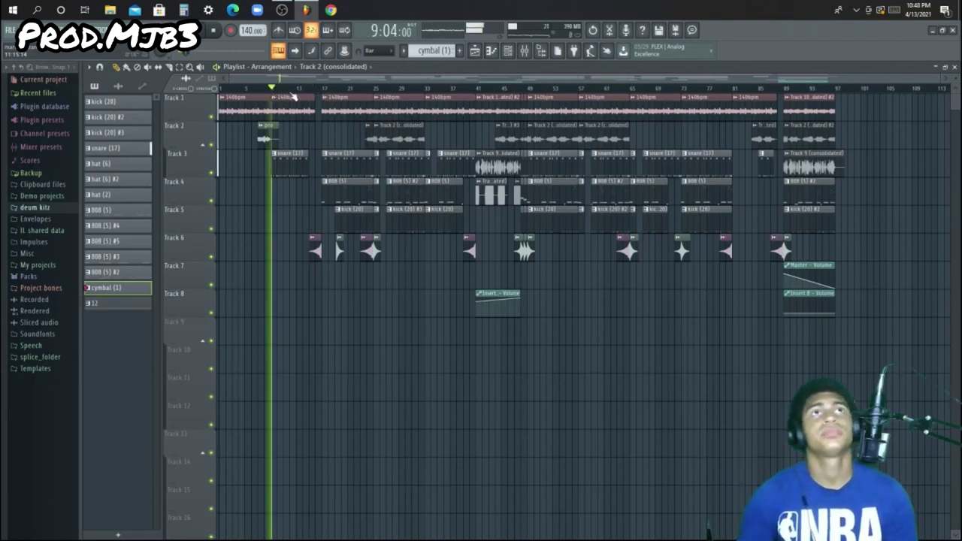
left_click(255, 90)
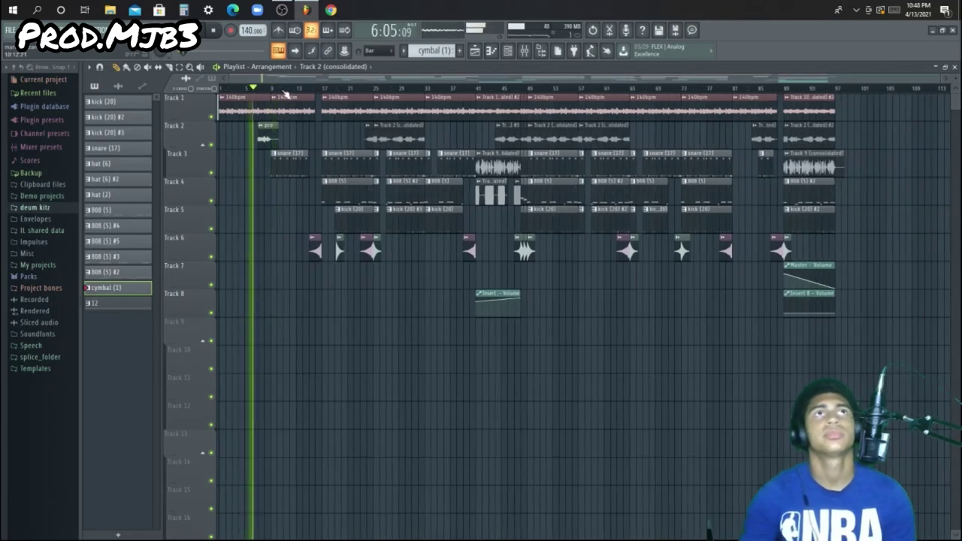
scroll(280, 93, "up", 2)
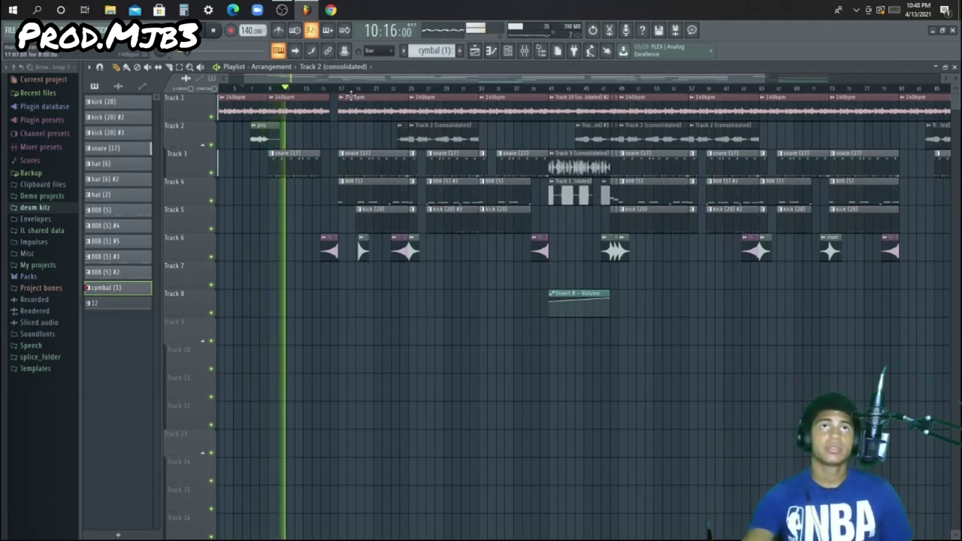
scroll(352, 93, "up", 6)
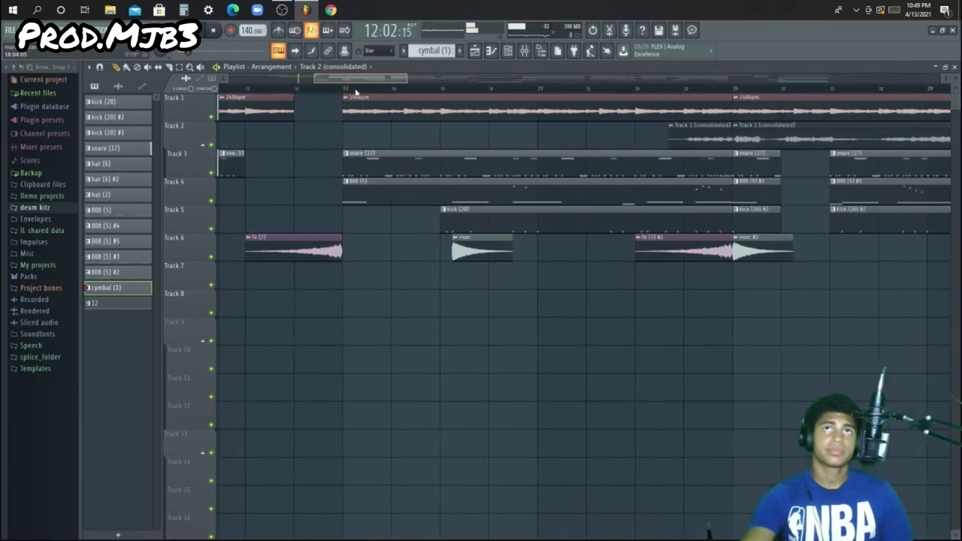
scroll(358, 93, "down", 5)
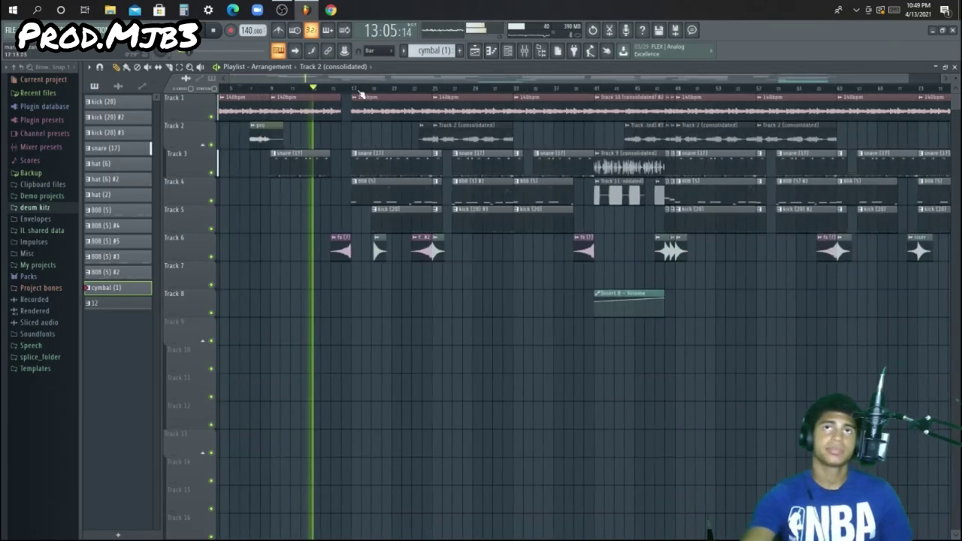
scroll(360, 94, "down", 3)
left_click_drag(387, 286, 558, 272)
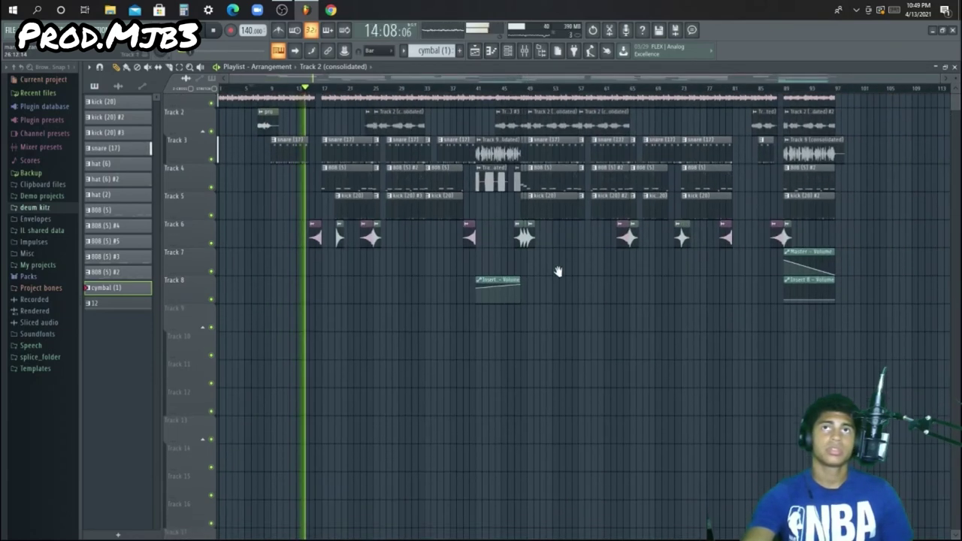
scroll(558, 272, "up", 1)
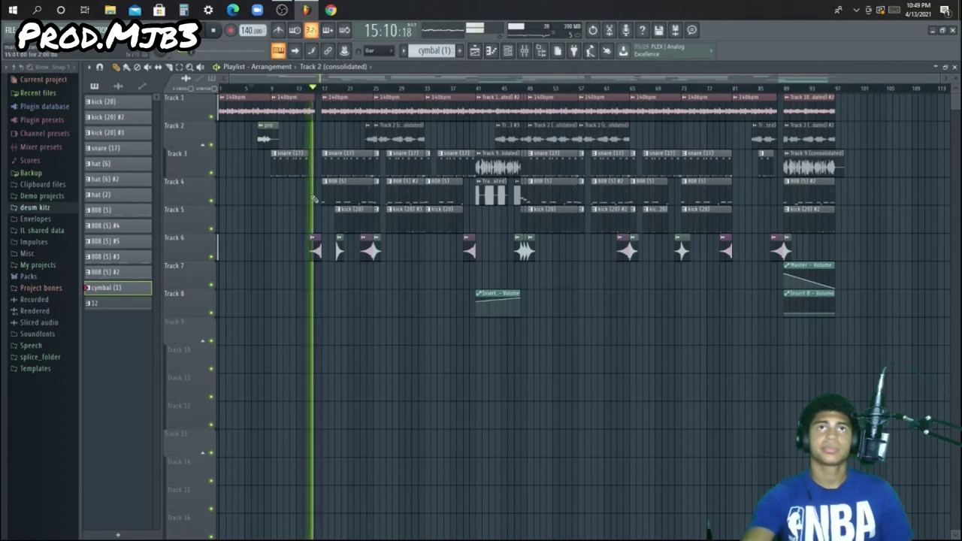
scroll(325, 99, "up", 3)
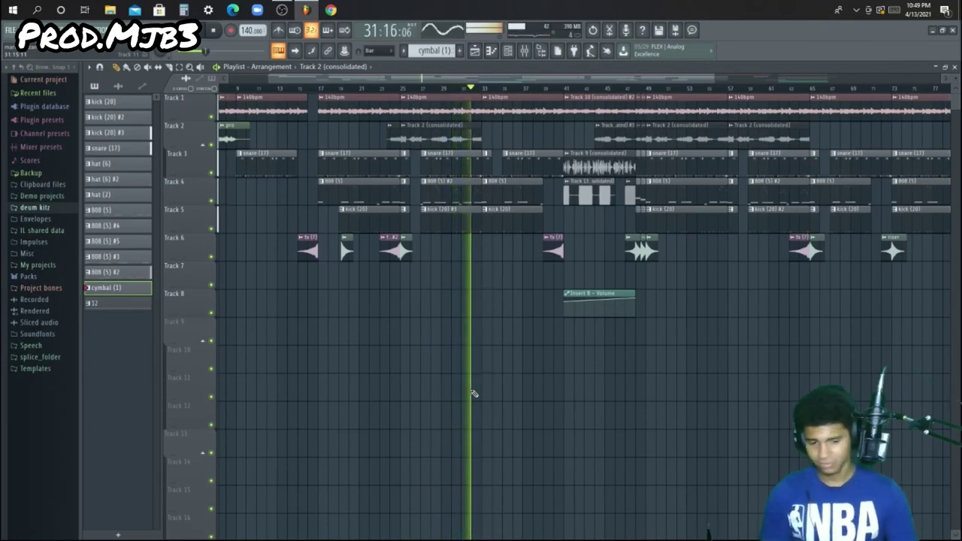
key("space")
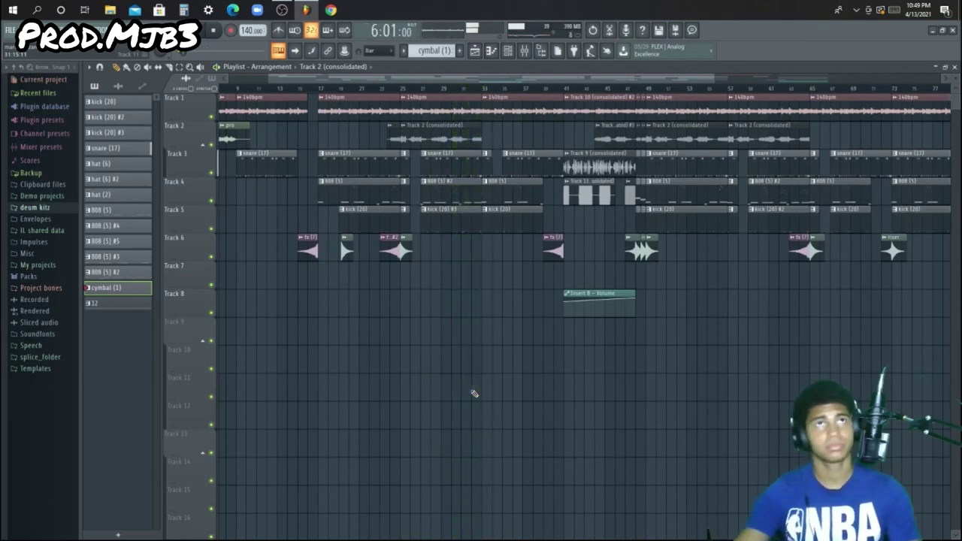
Move the playback position to the start of the song at bar 1
scroll(353, 90, "down", 2)
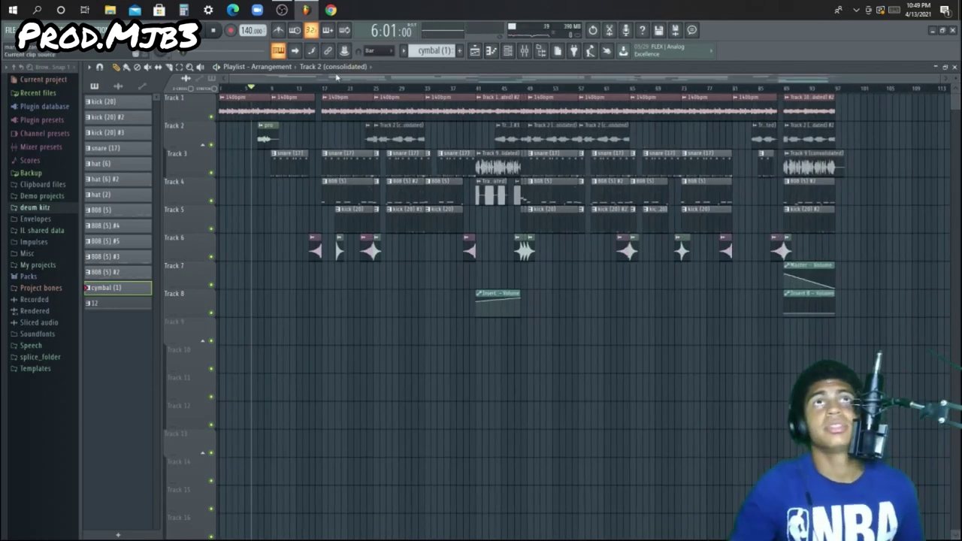
scroll(364, 92, "up", 5)
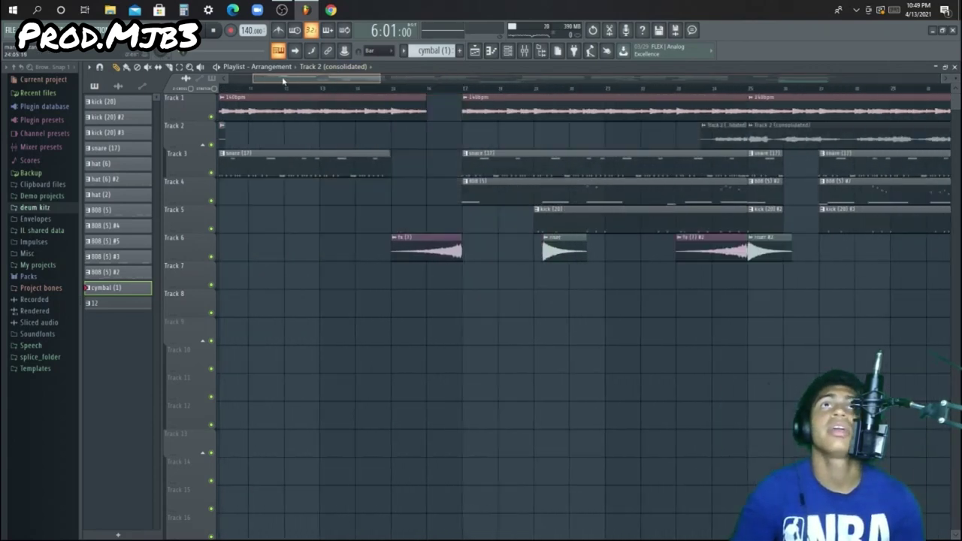
scroll(376, 90, "up", 3)
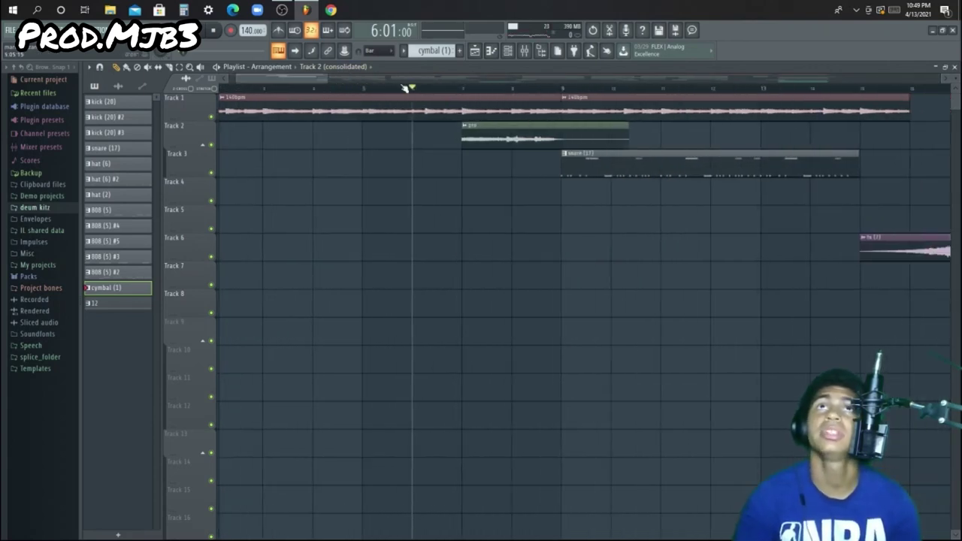
scroll(402, 89, "down", 1)
left_click_drag(404, 89, 227, 105)
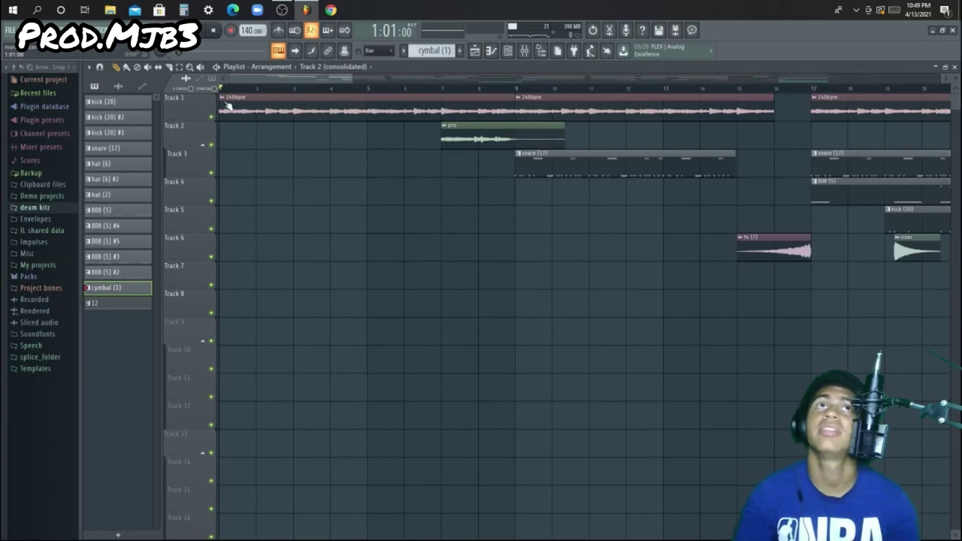
scroll(286, 94, "down", 2)
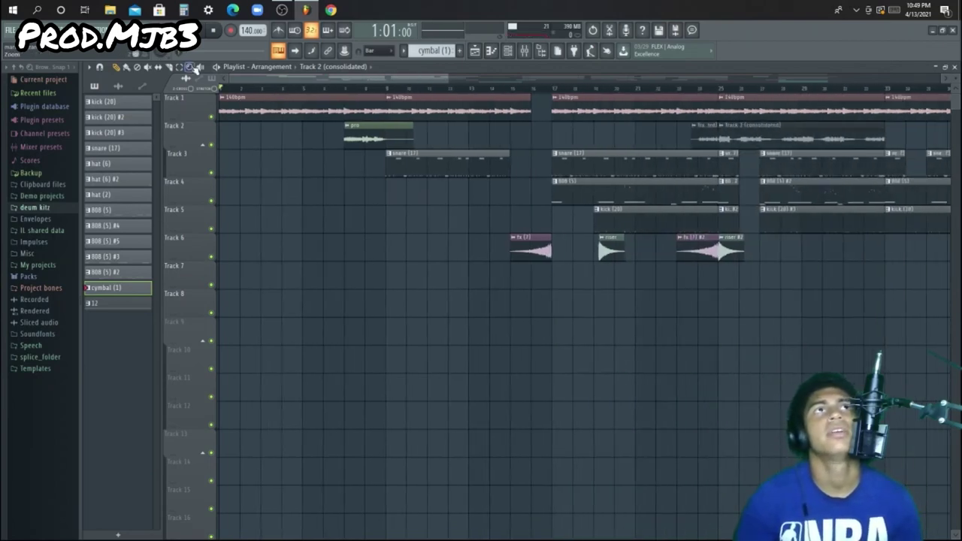
left_click_drag(381, 330, 479, 346)
scroll(324, 93, "down", 4)
scroll(324, 93, "up", 5)
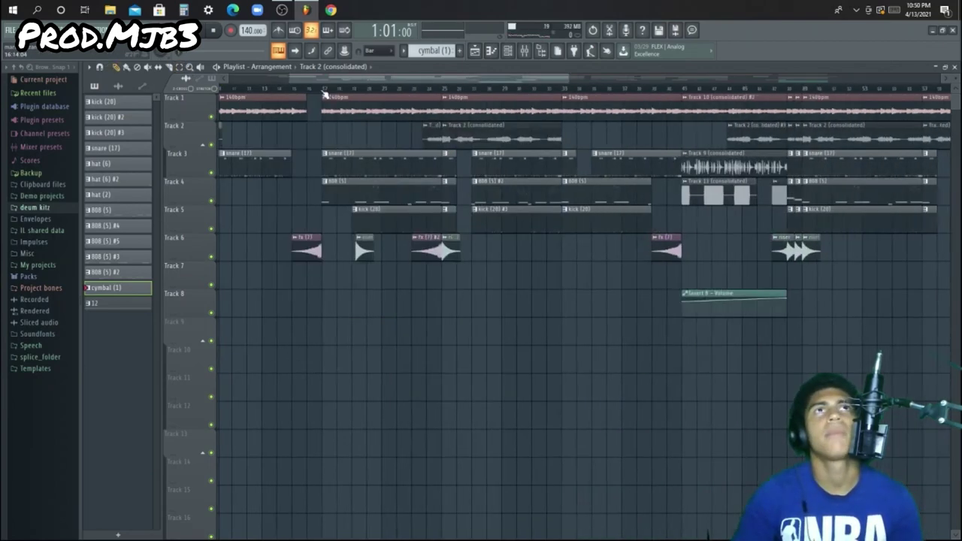
left_click_drag(347, 81, 295, 147)
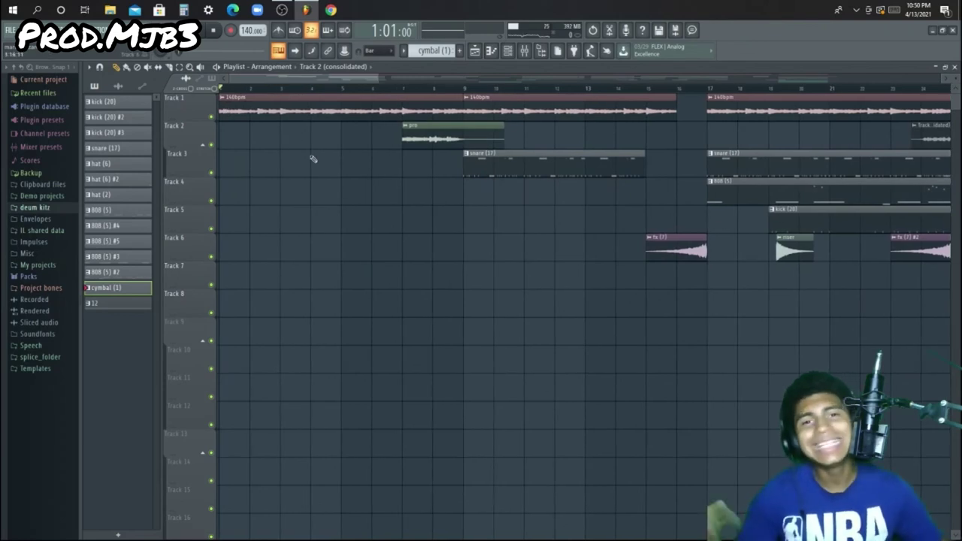